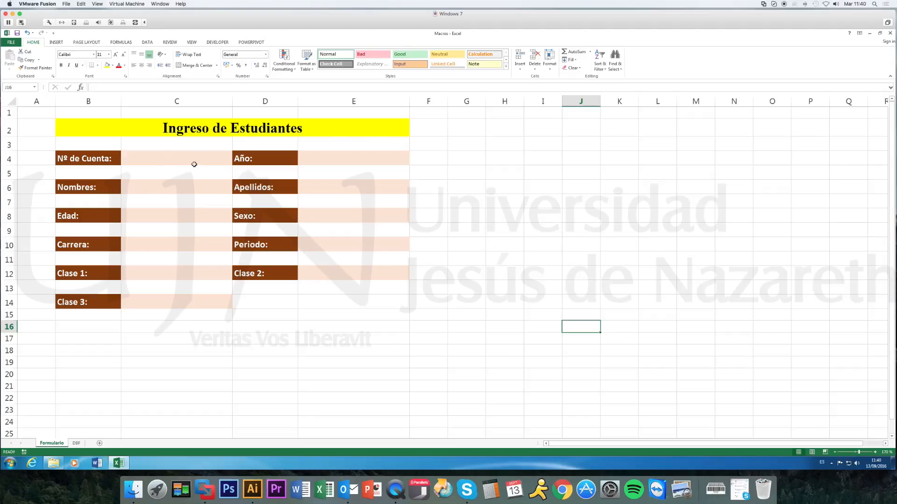
Review the Nº de Cuenta, Nombres and Apellidos input cells and the list options of the Año cell.
left_click(166, 158)
left_click(304, 156)
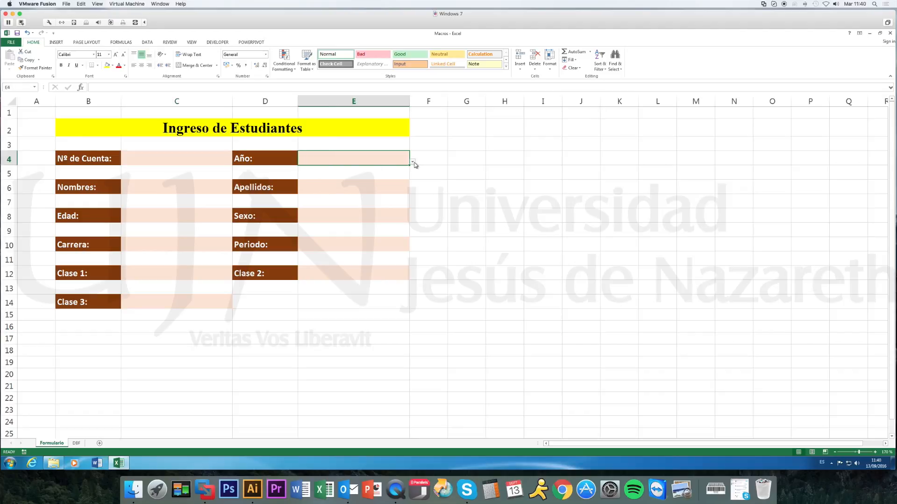
left_click(412, 162)
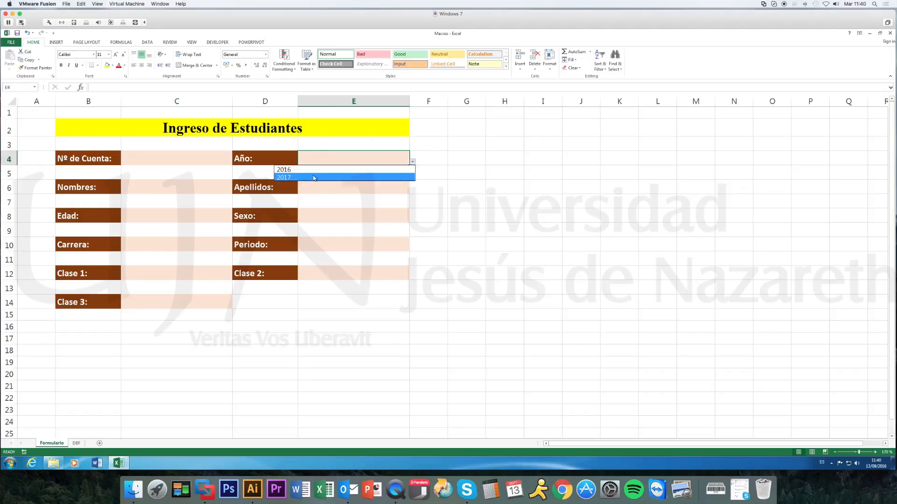
left_click(490, 200)
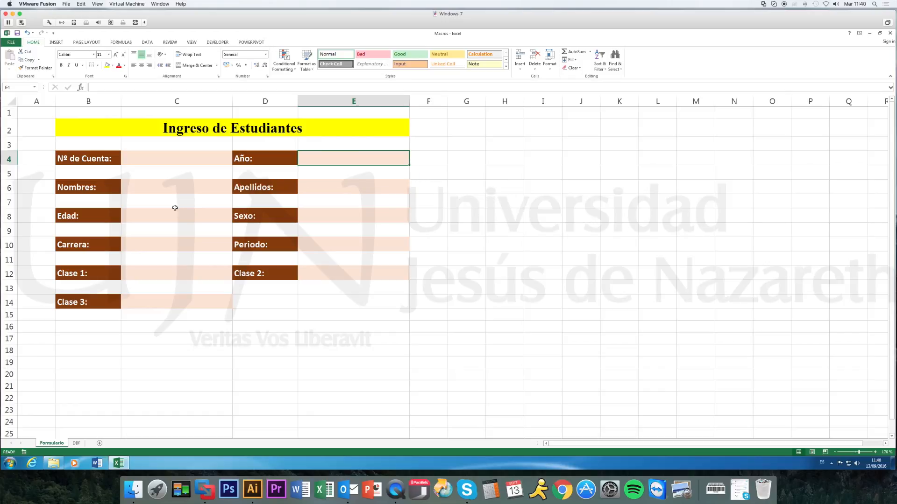
left_click(164, 188)
left_click(328, 187)
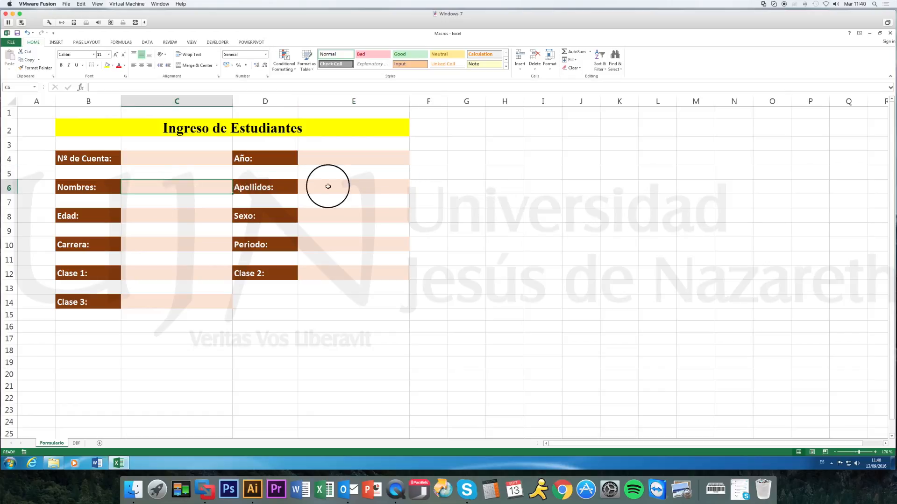
Enter a sample account number in the Nº de Cuenta cell C4, replacing its ending digits with nines.
left_click(183, 161)
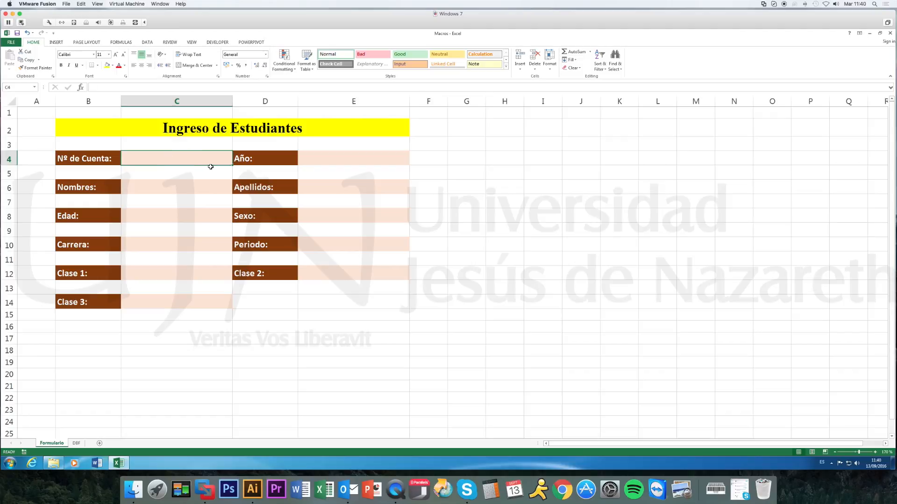
type("200611001")
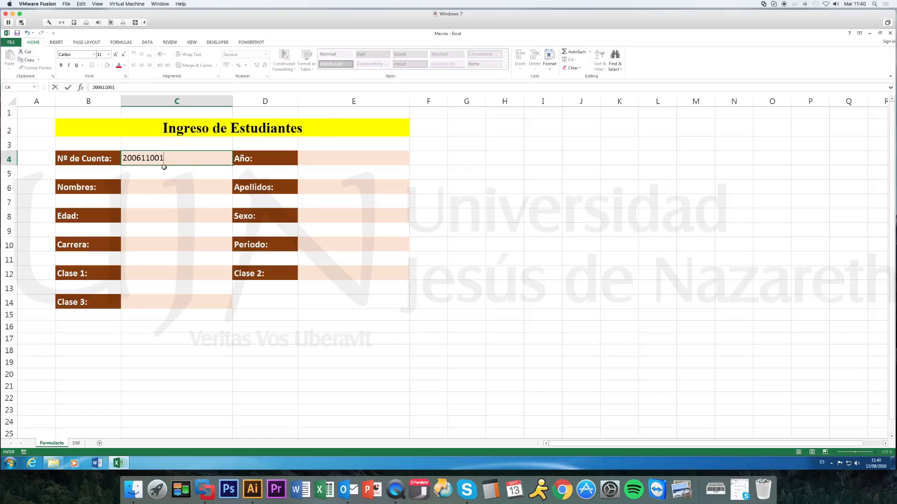
left_click_drag(162, 158, 133, 158)
type("1699999")
key("Return")
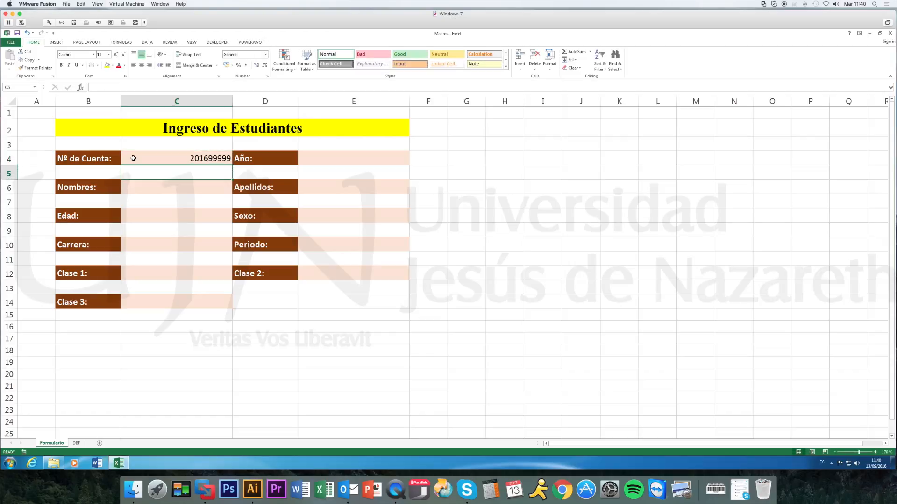
Check the data validation criteria of the Nº de Cuenta cell and of the Edad cell.
left_click(201, 158)
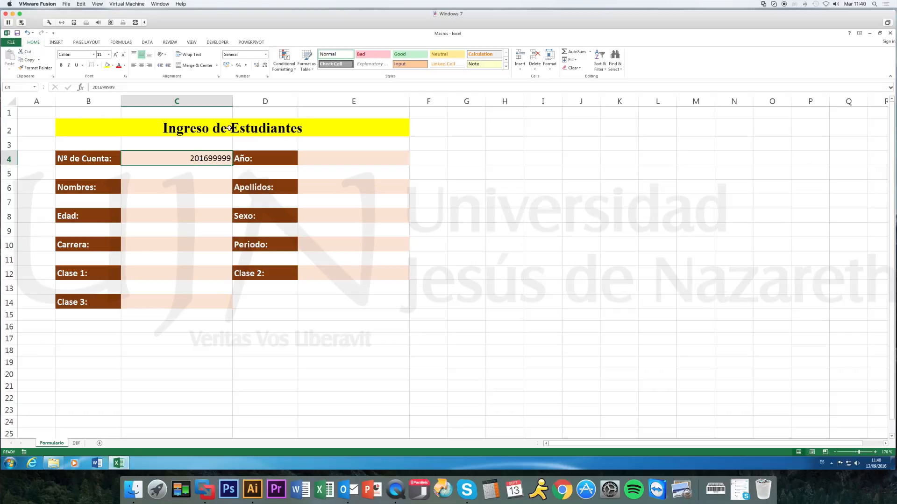
left_click(148, 42)
left_click(290, 55)
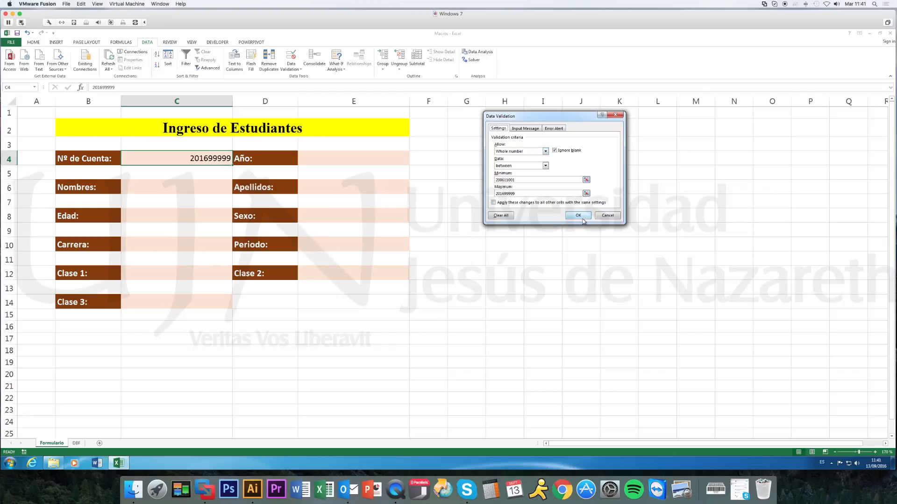
left_click(608, 216)
left_click(372, 196)
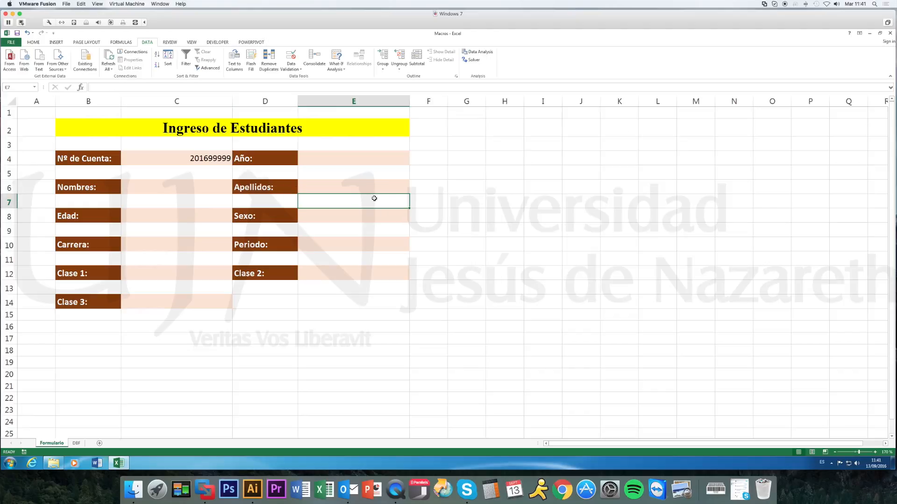
left_click(170, 214)
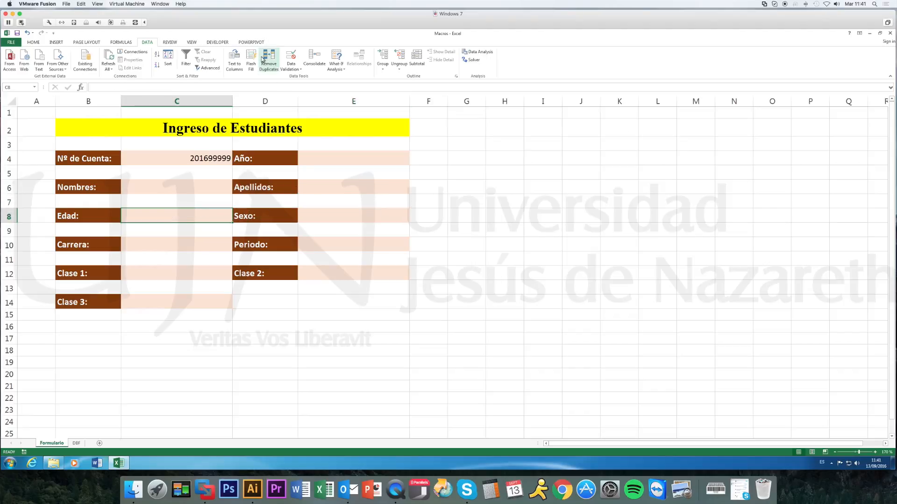
left_click(290, 58)
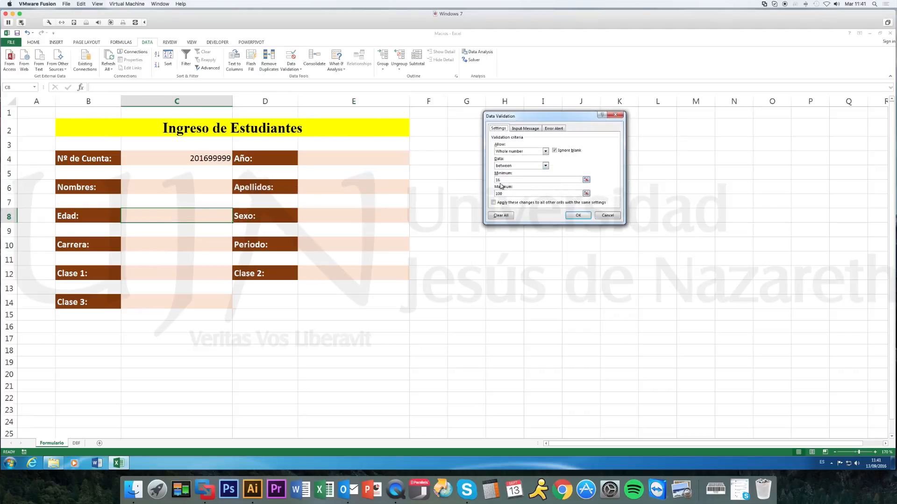
left_click(576, 215)
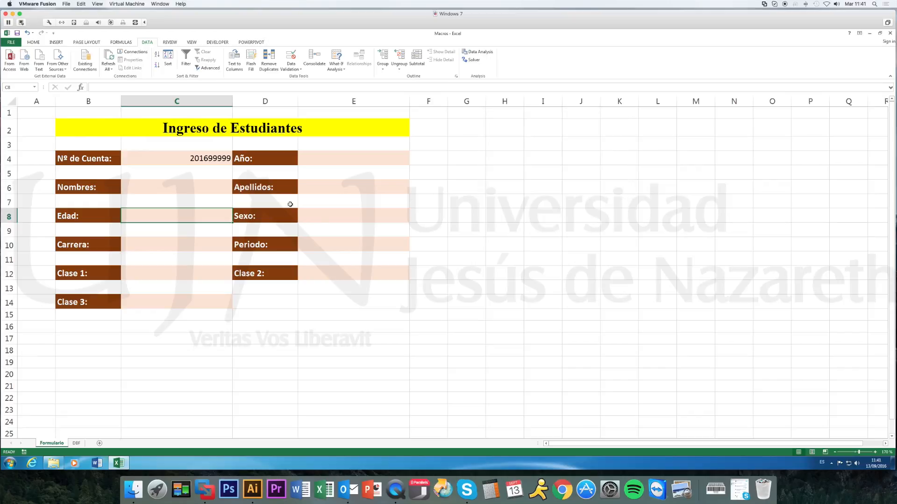
Examine the list options available in the Sexo, Carrera and Periodo cells without choosing any.
left_click(329, 216)
left_click(414, 220)
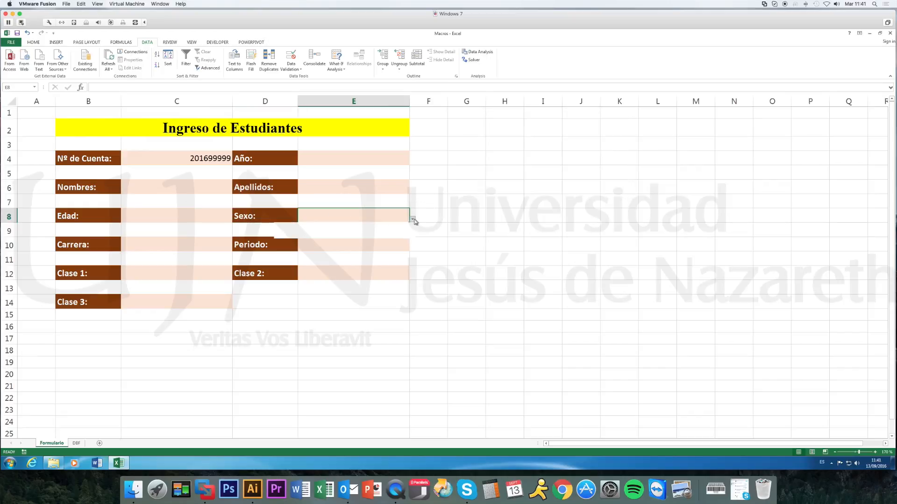
left_click(505, 233)
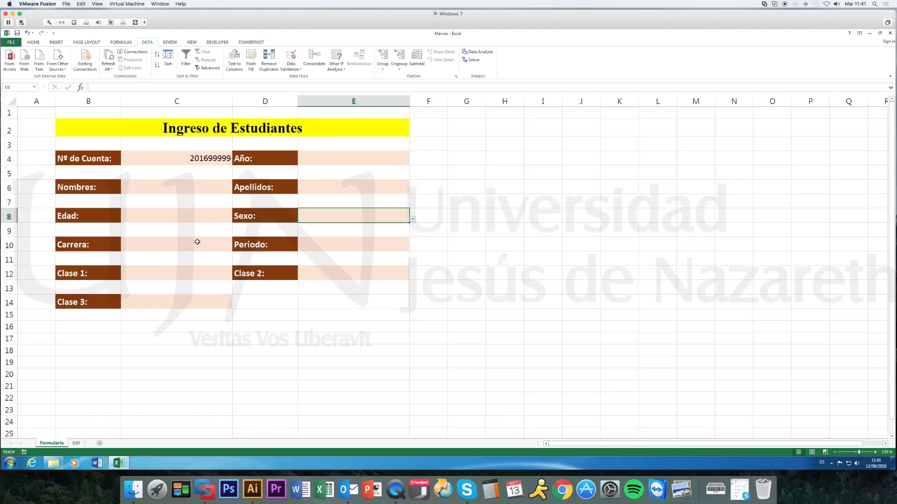
left_click(197, 241)
left_click(236, 248)
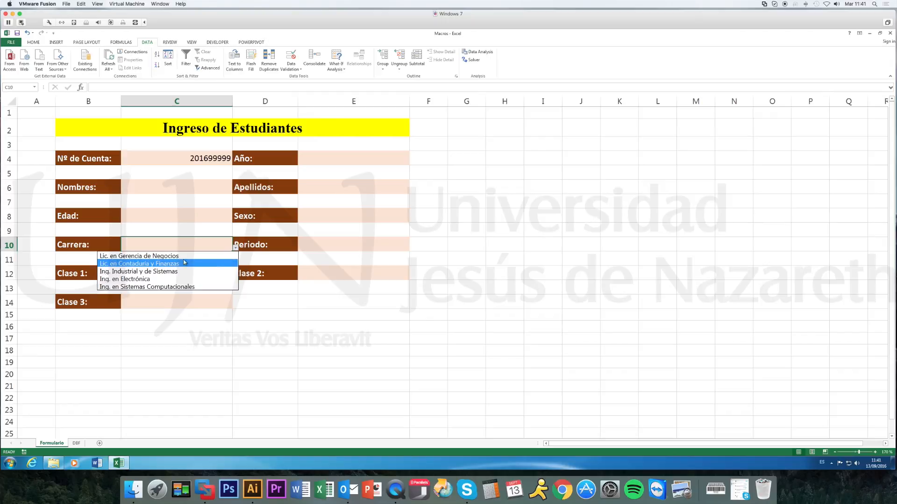
left_click(430, 262)
left_click(351, 245)
left_click(414, 247)
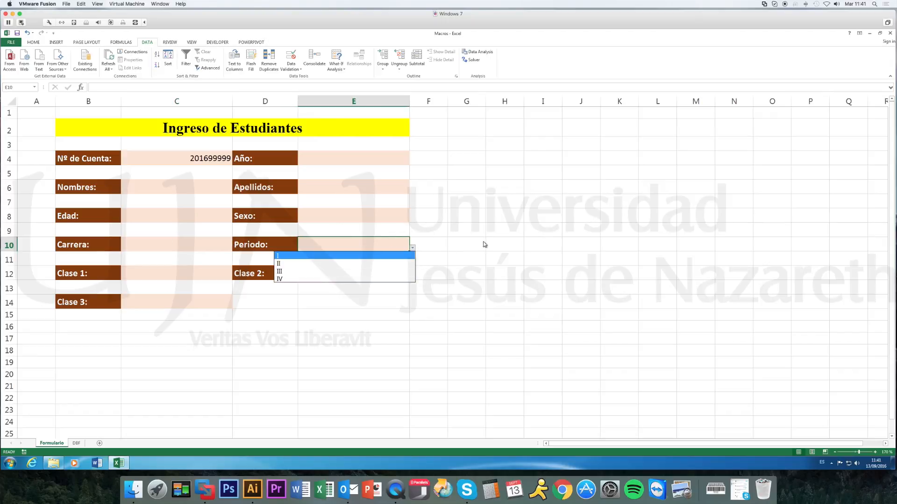
left_click(462, 237)
Examine the course options offered in the Clase 1, Clase 2 and Clase 3 cells without choosing any.
left_click(183, 279)
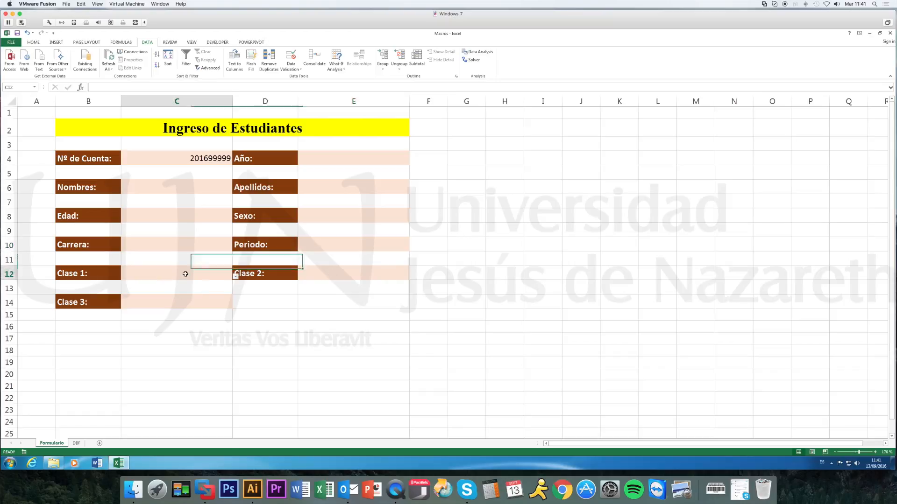
left_click(236, 277)
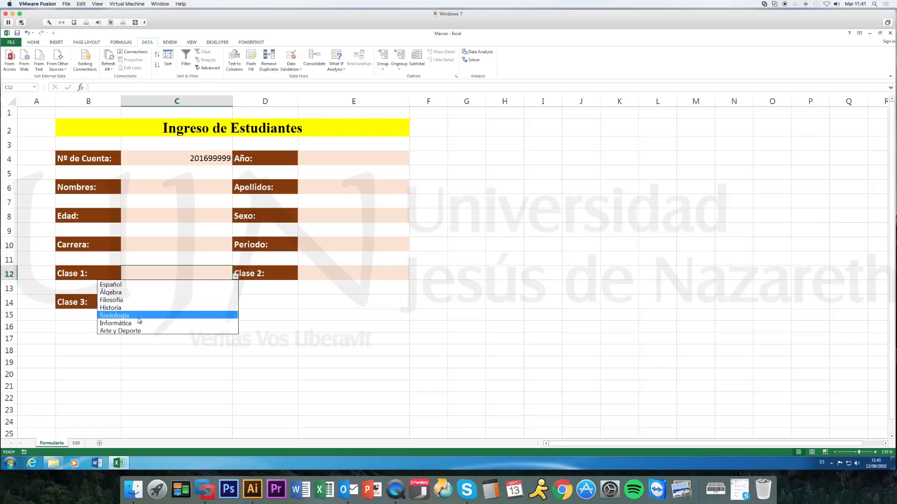
key("Escape")
left_click(353, 273)
left_click(413, 278)
key("Escape")
left_click(198, 300)
left_click(237, 306)
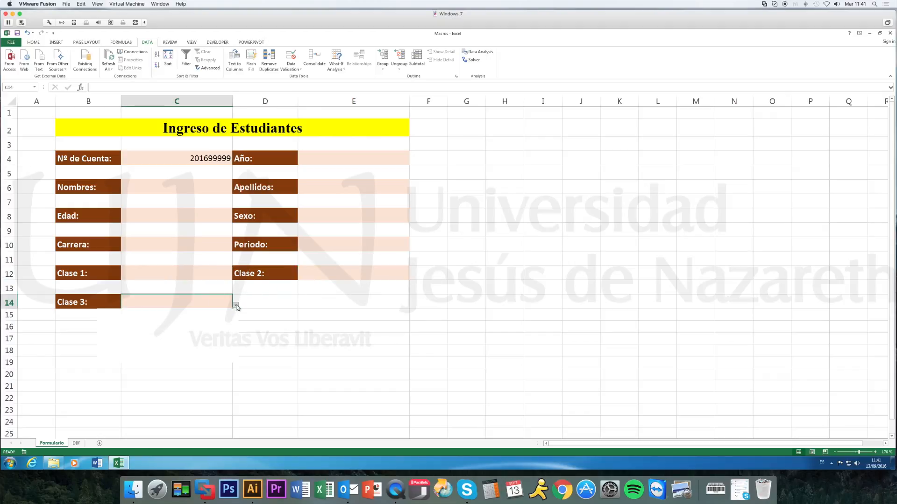
key("Escape")
left_click(316, 304)
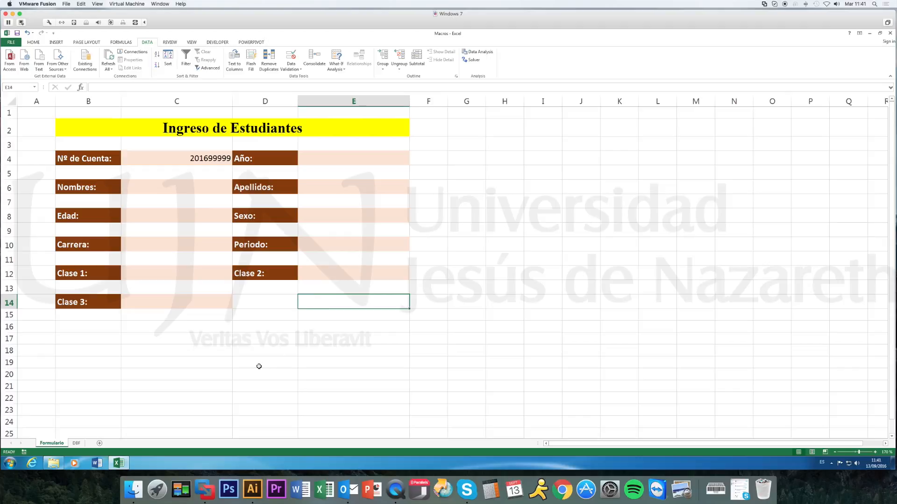
View the DBF sheet at 160% zoom to review all column headings of the student database.
left_click(77, 444)
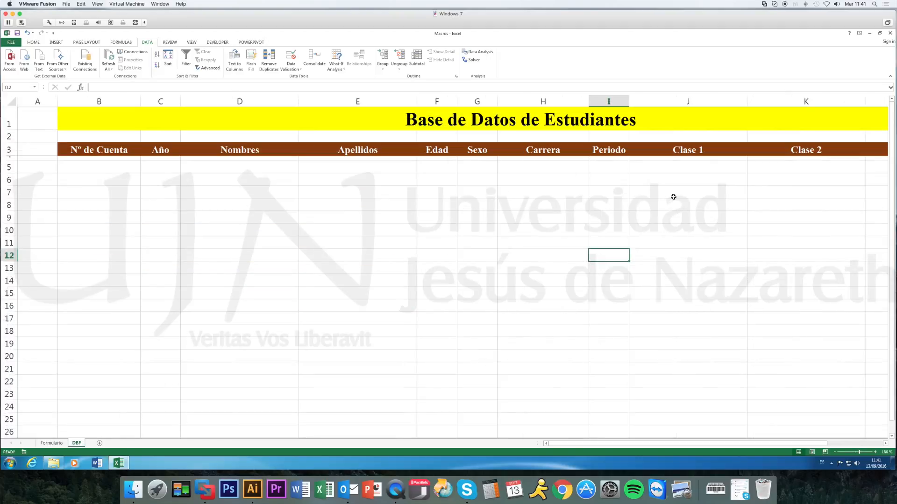
left_click(834, 452)
left_click(834, 452)
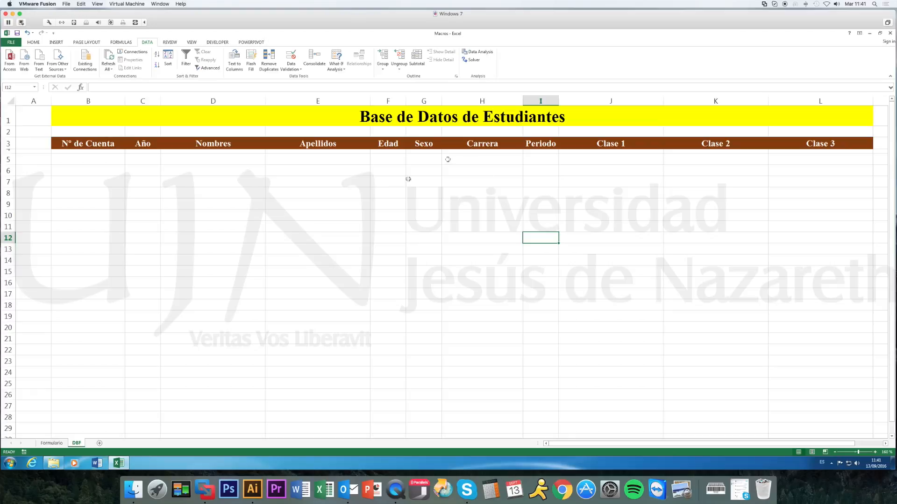
Return to the Formulario sheet and set Año to 2016.
left_click(52, 443)
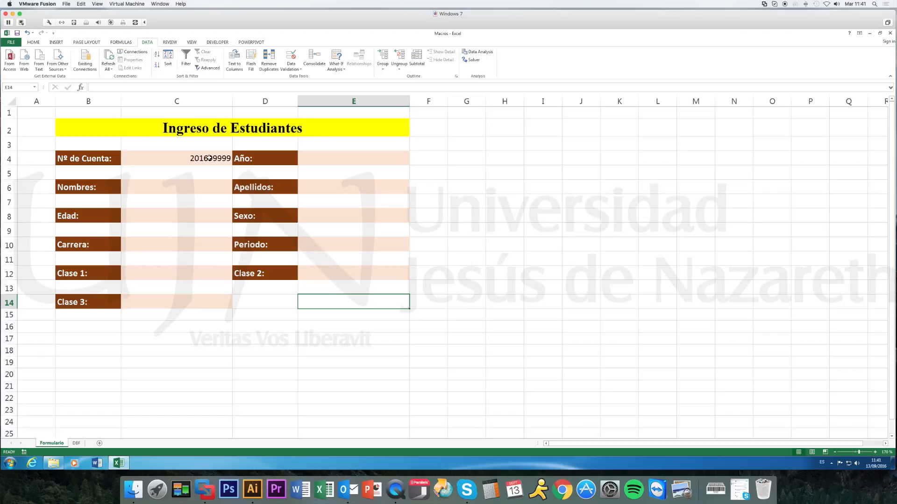
left_click(406, 160)
left_click(413, 161)
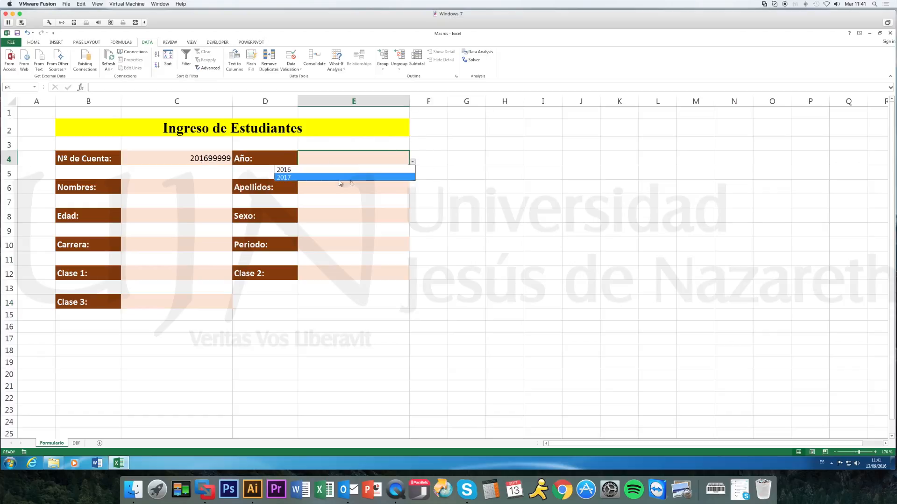
left_click(283, 169)
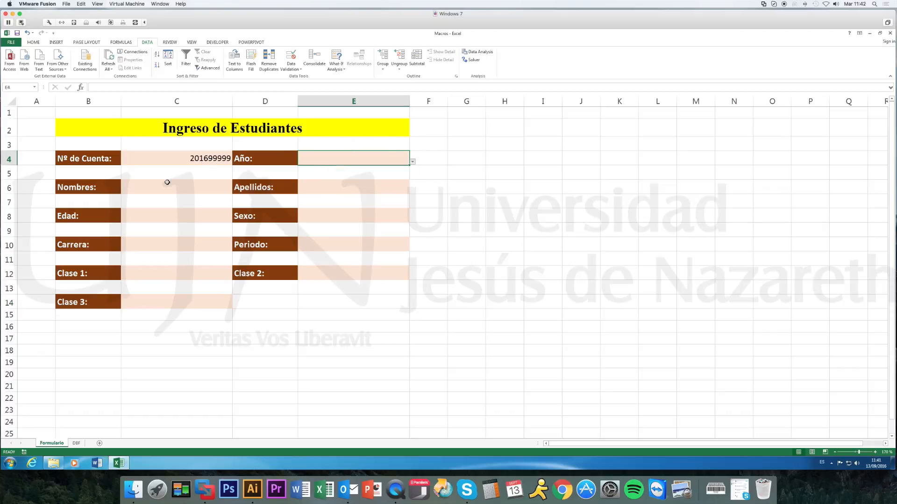
Replace the content of the Nº de Cuenta cell with the student's account number.
left_click(207, 159)
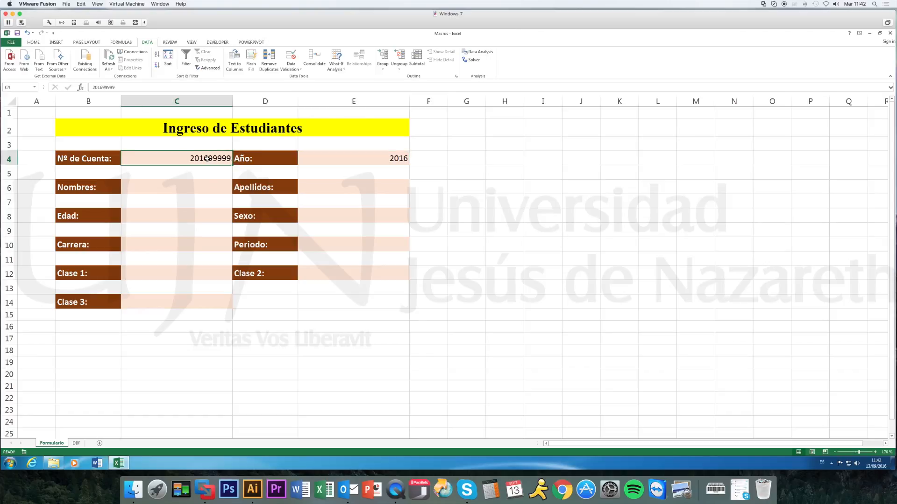
key("BackSpace")
type("201611045")
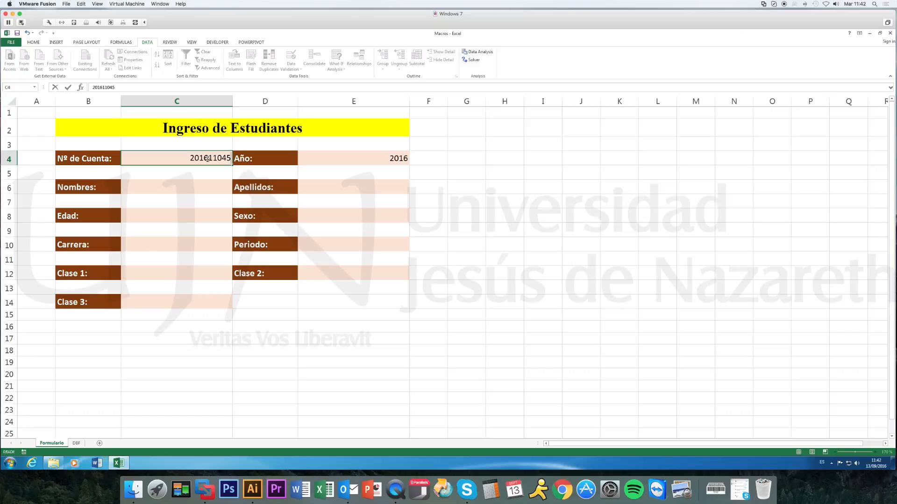
key("Return")
Fill in the student's first names under Nombres and surnames under Apellidos.
left_click(198, 186)
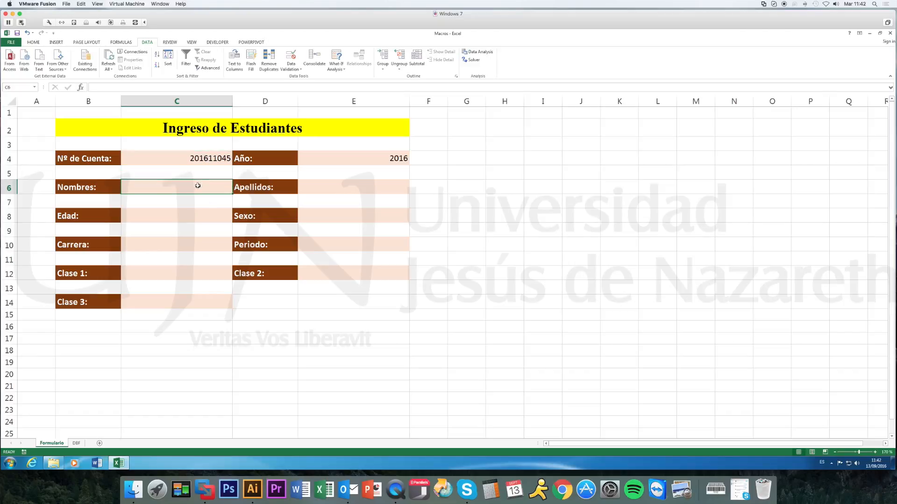
key("Tab")
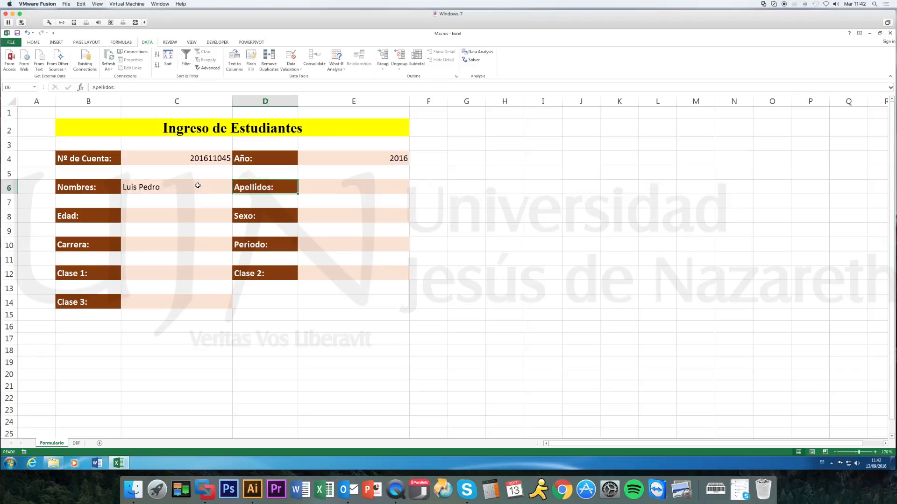
key("Tab")
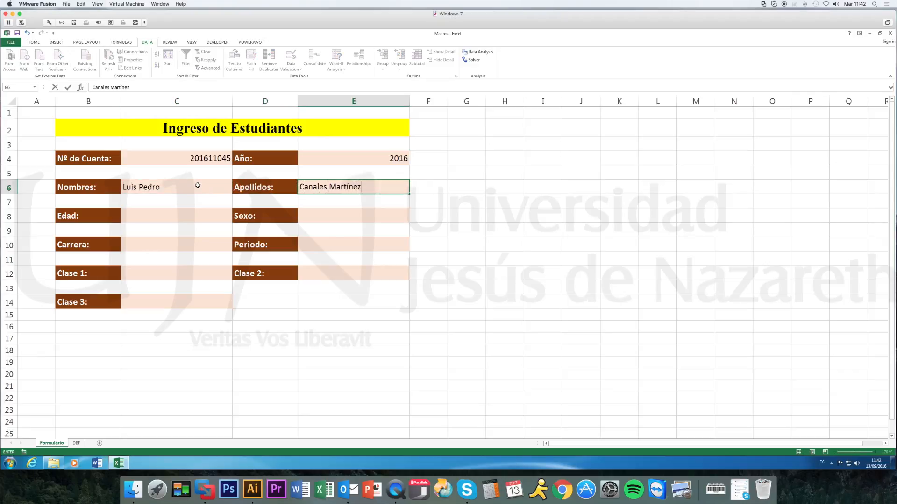
key("Return")
Set the student's Edad to 21 and choose M for Sexo.
left_click(197, 213)
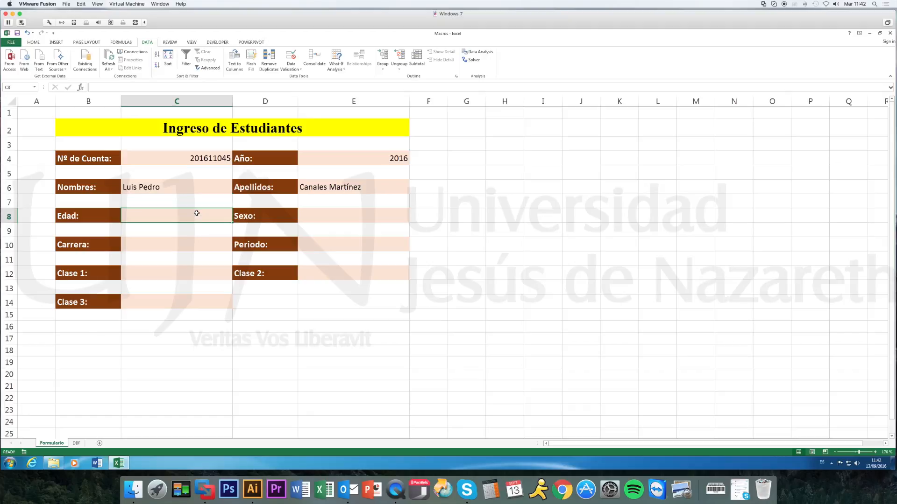
type("21")
key("Return")
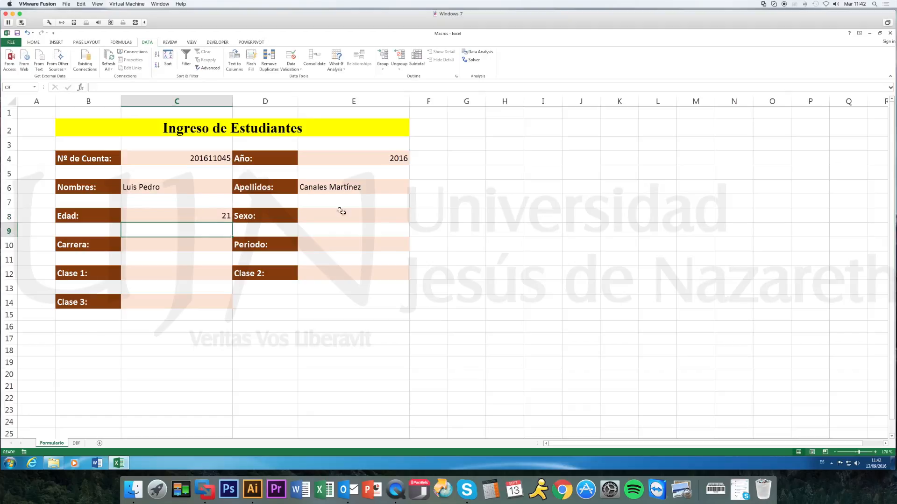
left_click(342, 213)
left_click(412, 219)
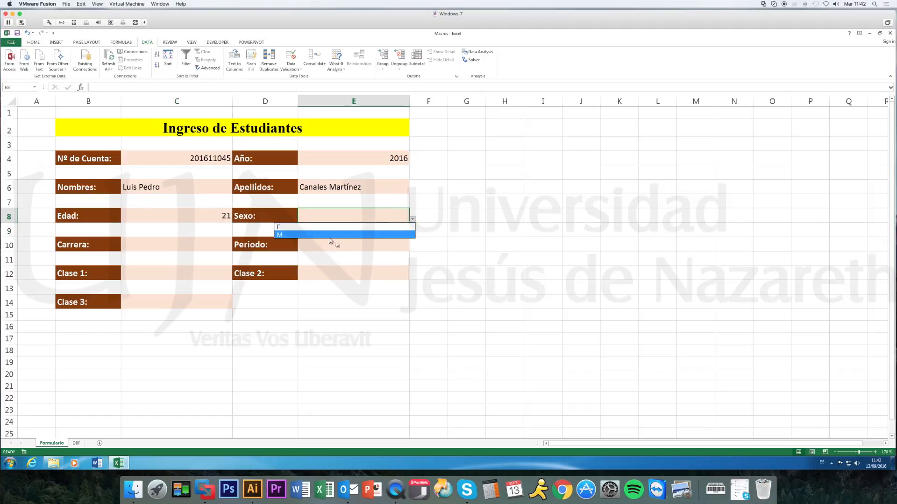
left_click(328, 233)
Choose Ing. en Sistemas Computacionales as the student's Carrera and III as the Periodo.
left_click(184, 246)
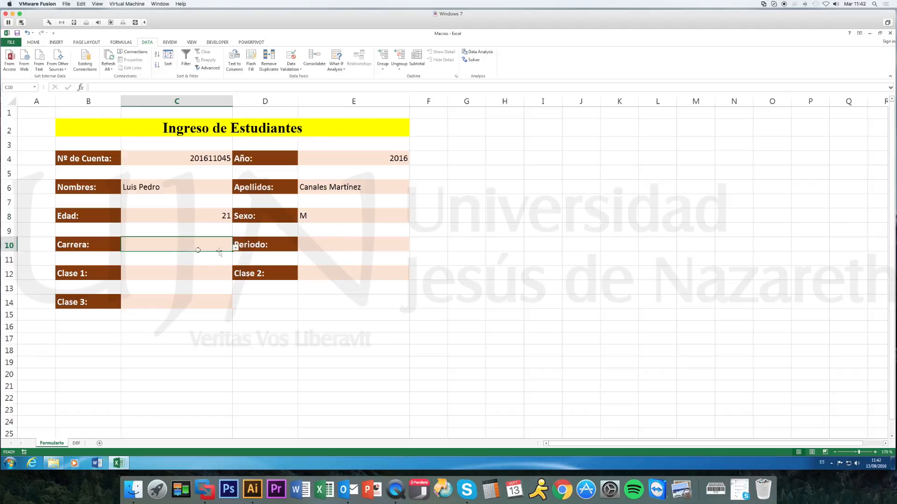
left_click(235, 248)
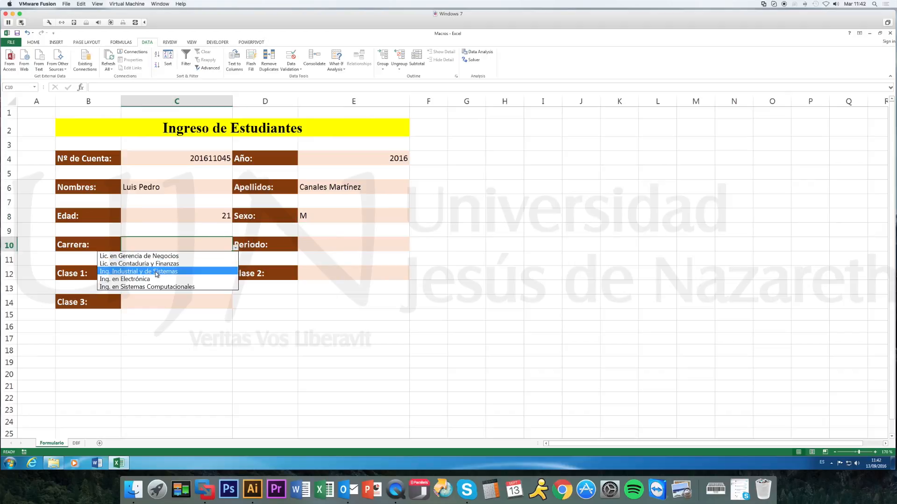
left_click(157, 287)
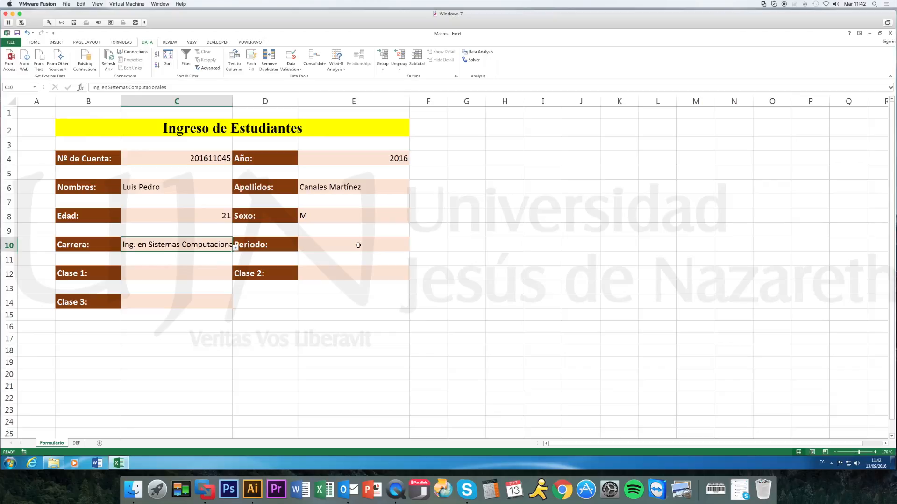
left_click(356, 246)
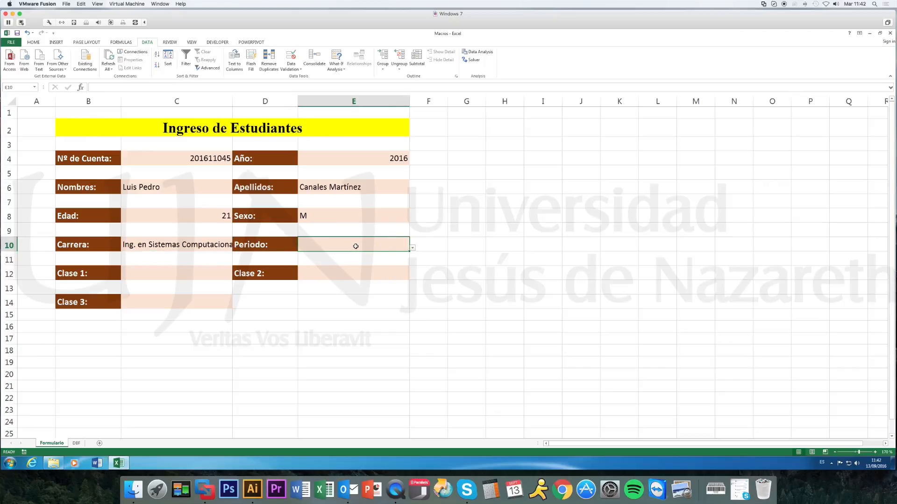
left_click(413, 250)
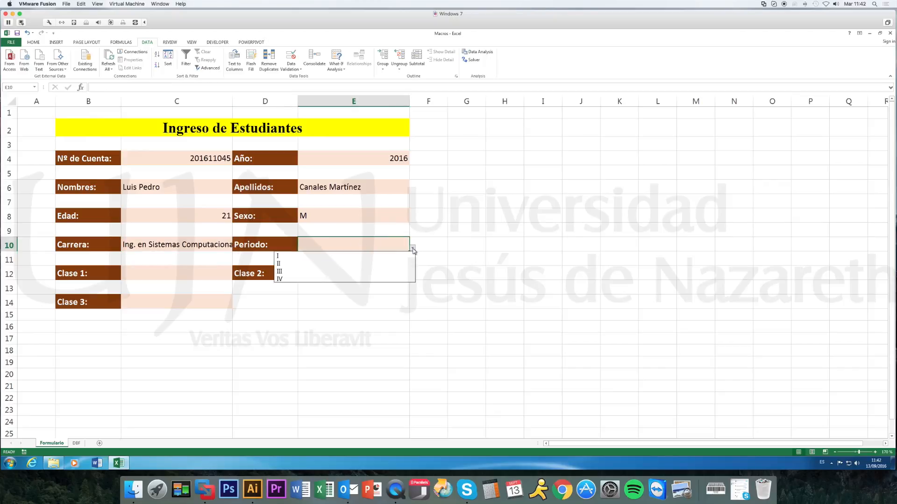
left_click(333, 272)
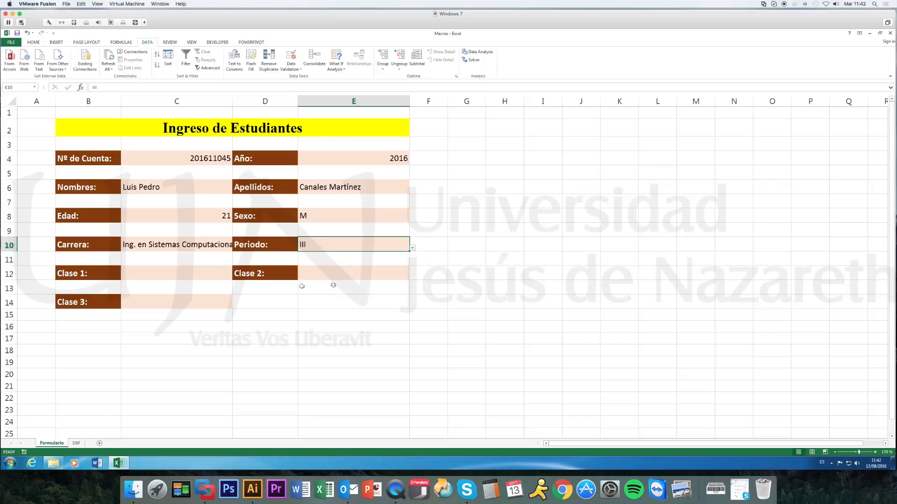
Choose Historia for Clase 1, Clase 2 and Clase 3 in the form.
left_click(160, 276)
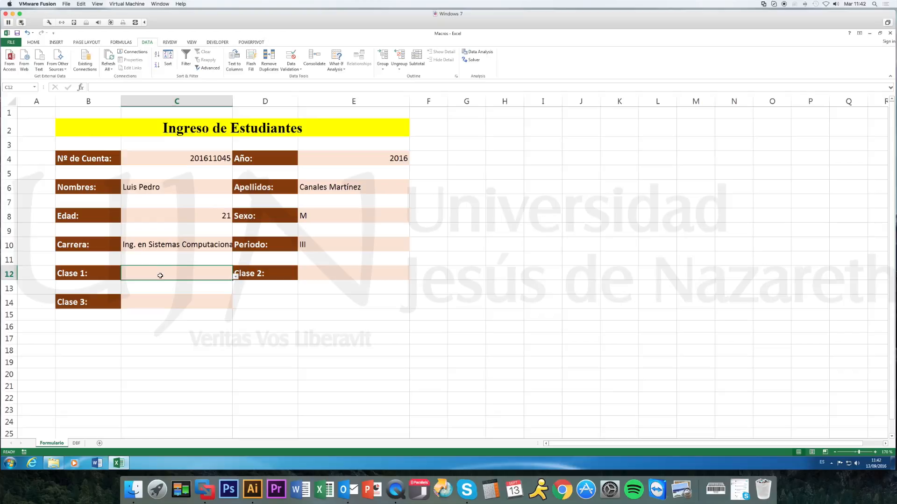
left_click(235, 278)
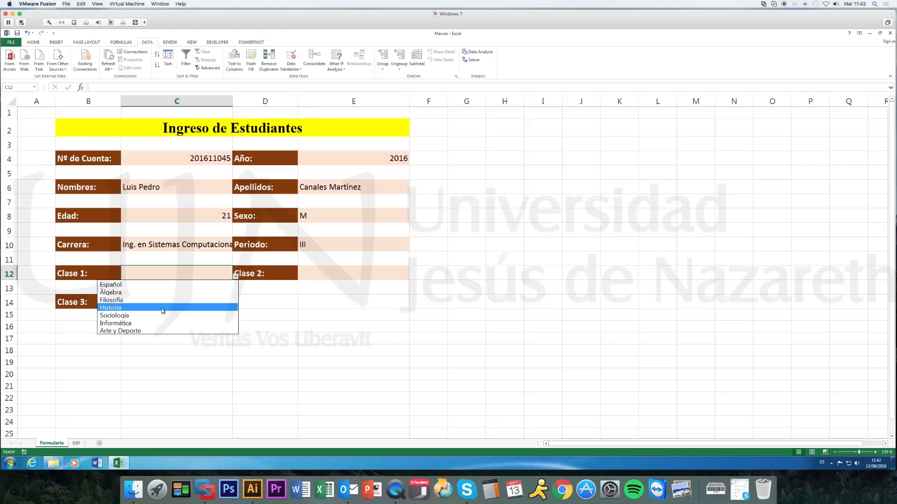
left_click(164, 310)
left_click(344, 274)
left_click(411, 277)
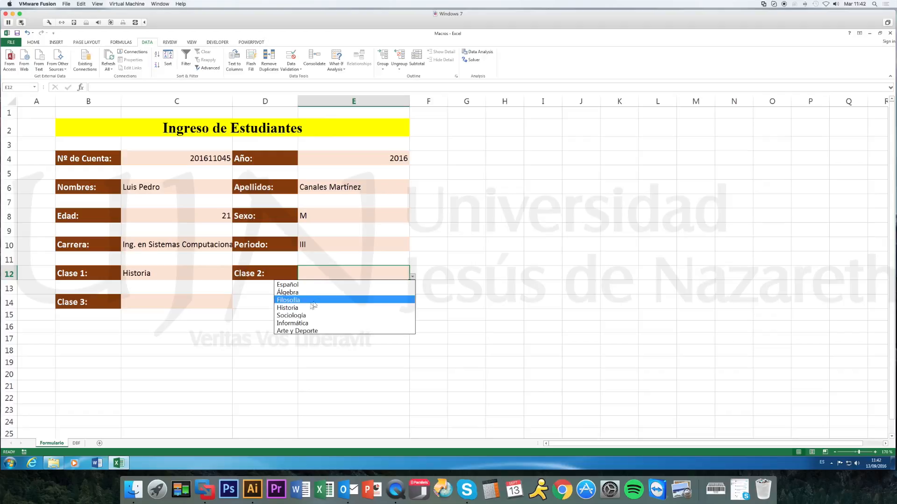
left_click(309, 308)
left_click(208, 298)
left_click(236, 305)
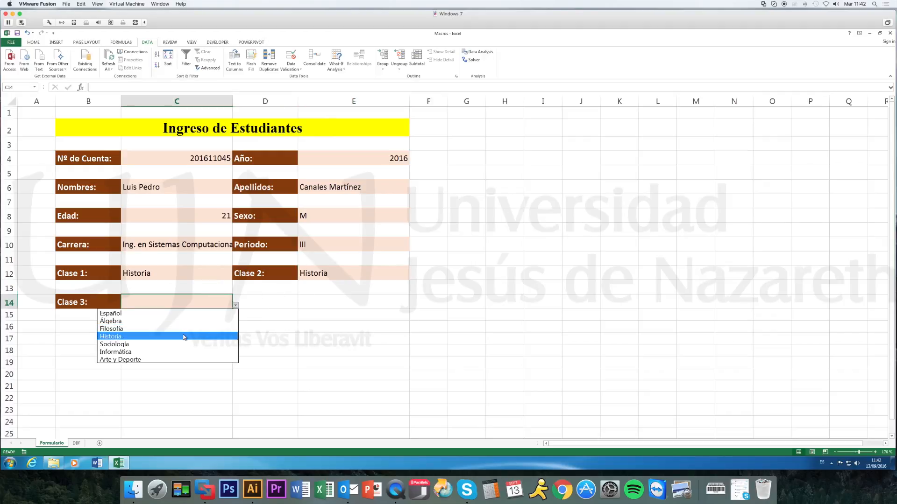
left_click(187, 336)
left_click(346, 318)
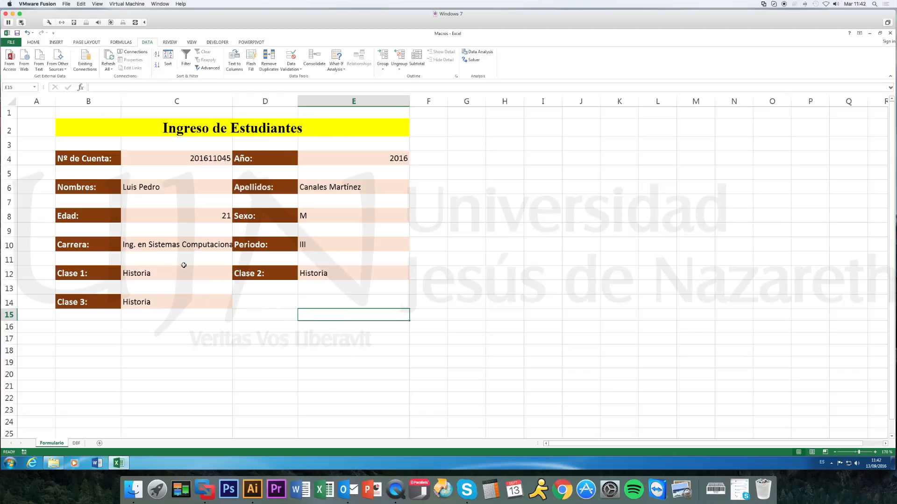
Create a conditional formatting rule for the Clase 1 cell that uses a formula to determine which cells to format.
left_click(168, 273)
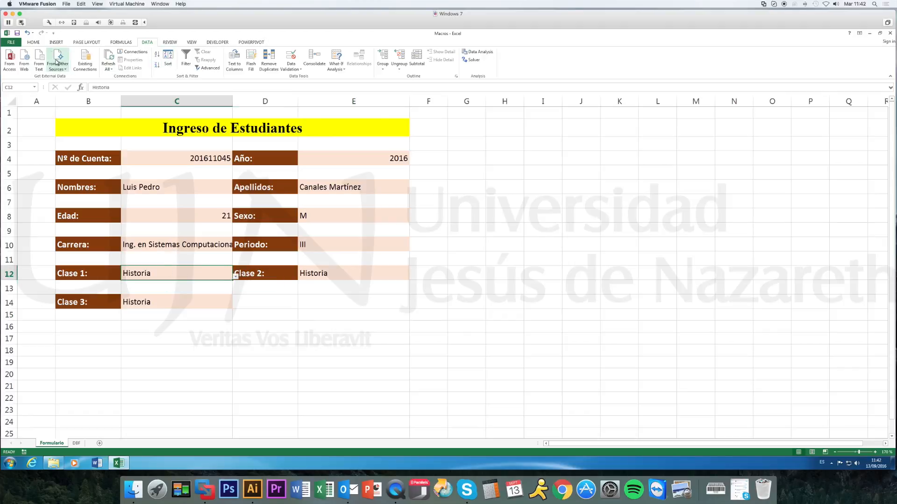
left_click(33, 42)
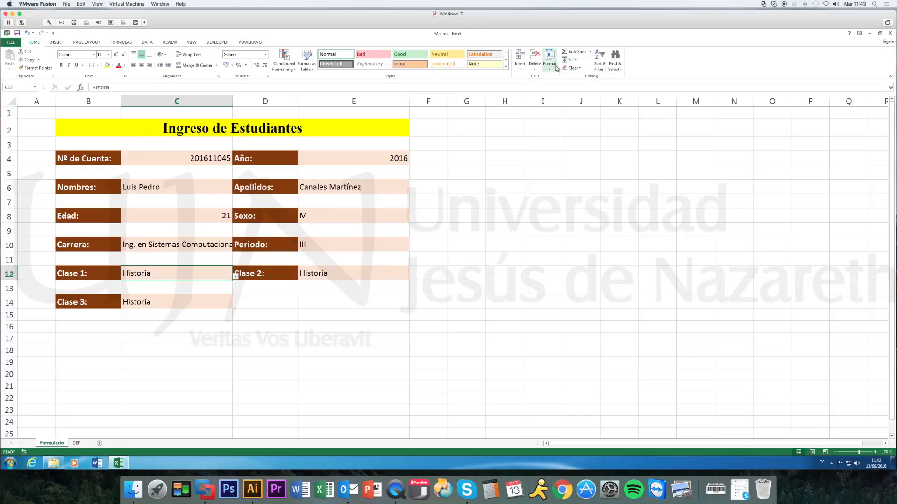
left_click(285, 59)
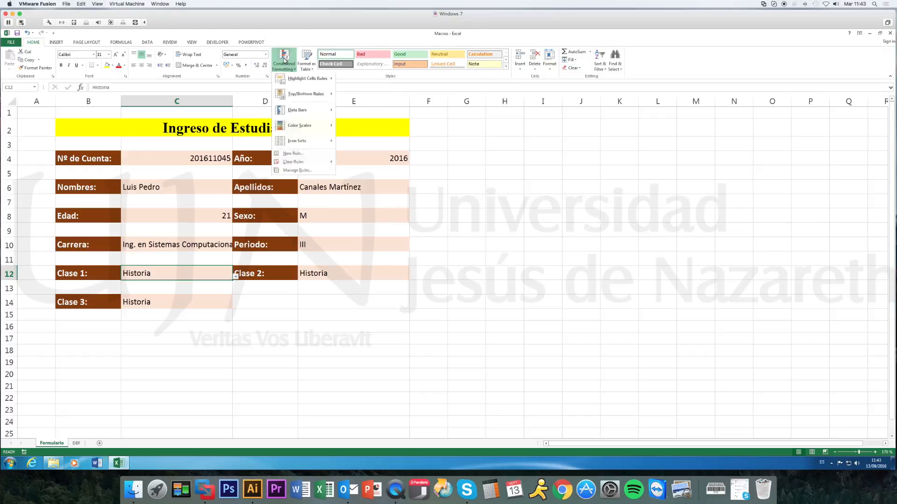
left_click(299, 155)
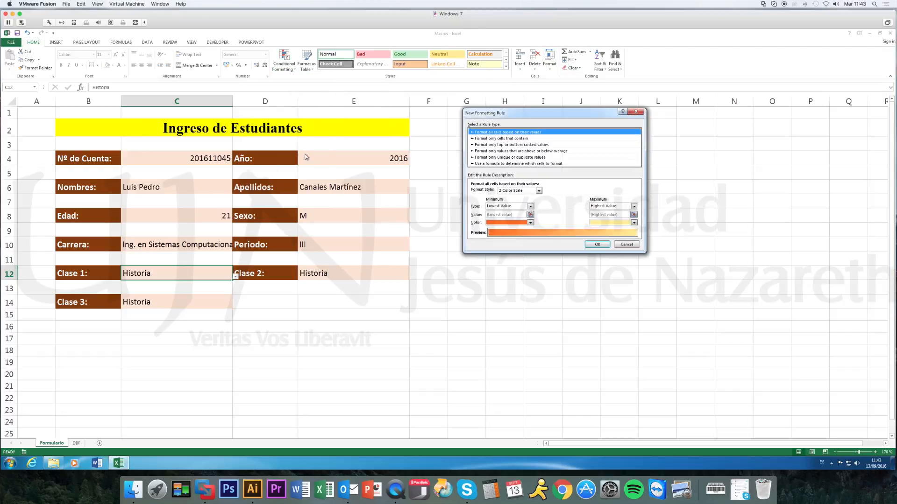
left_click(481, 164)
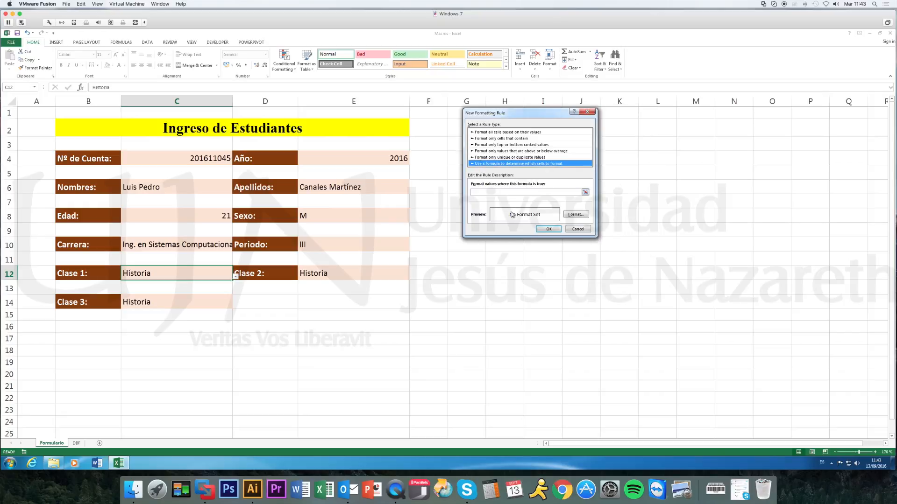
Enter the rule formula =OR($C$12=$E$12,$C$12=$C$14)=TRUE, comparing Clase 1 with Clase 2 and Clase 3.
left_click(490, 192)
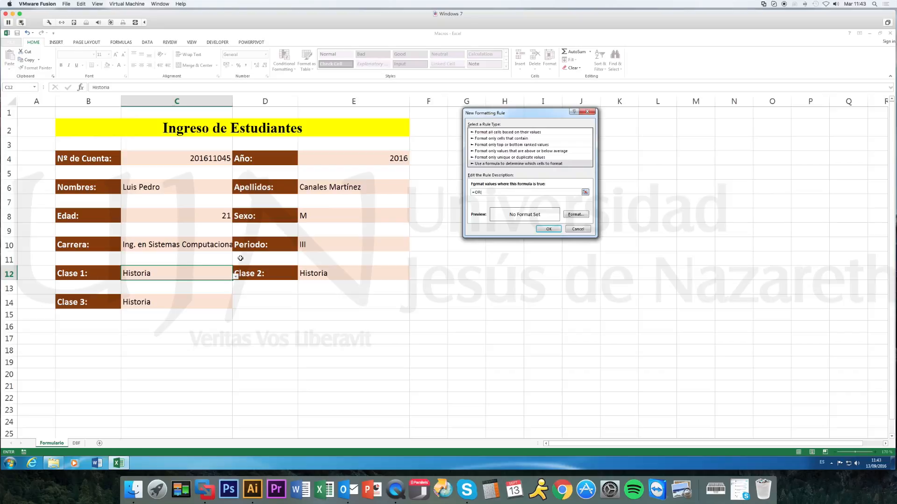
left_click(185, 274)
type("=")
left_click(350, 270)
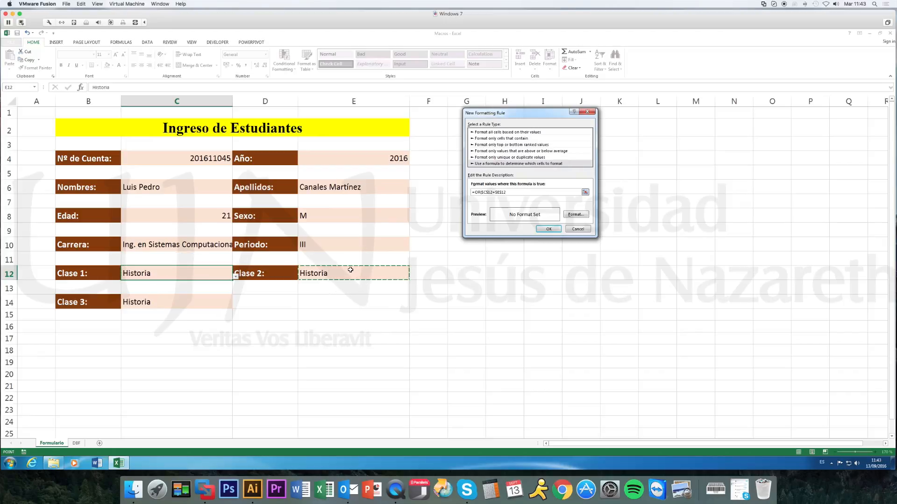
type(",")
left_click(200, 275)
type("=")
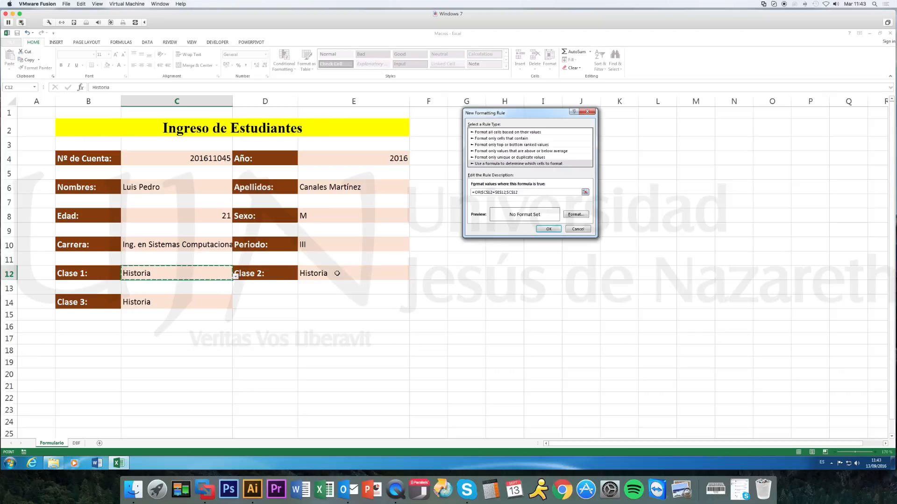
left_click(196, 301)
type(")=TRUE")
Give the Clase 1 rule a red fill with white strikethrough text and apply it.
left_click(572, 219)
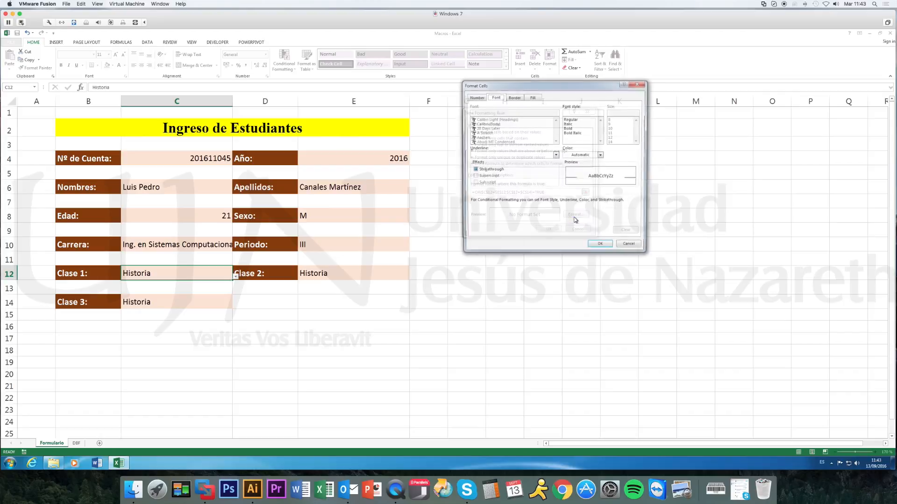
left_click(534, 98)
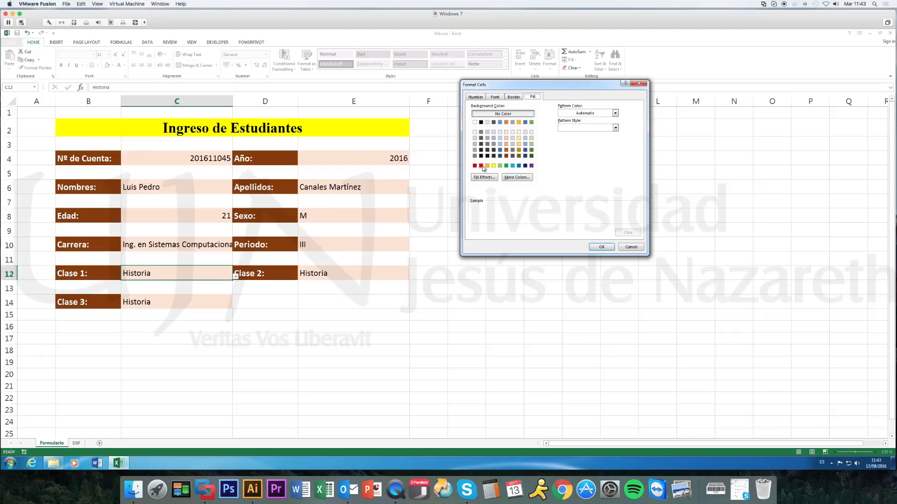
left_click(481, 167)
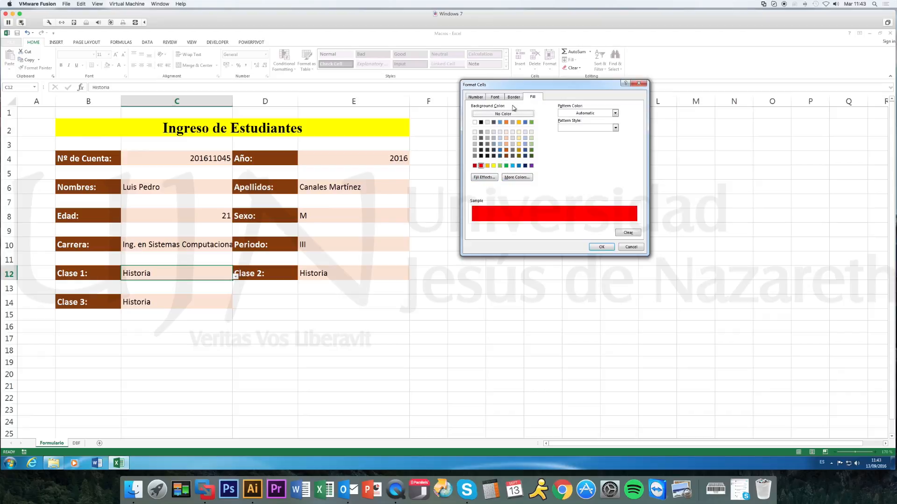
left_click(495, 97)
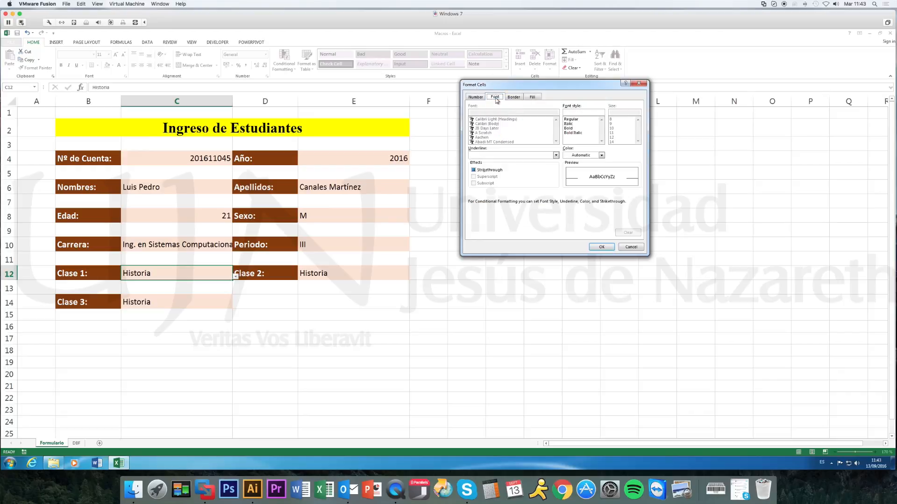
left_click(474, 170)
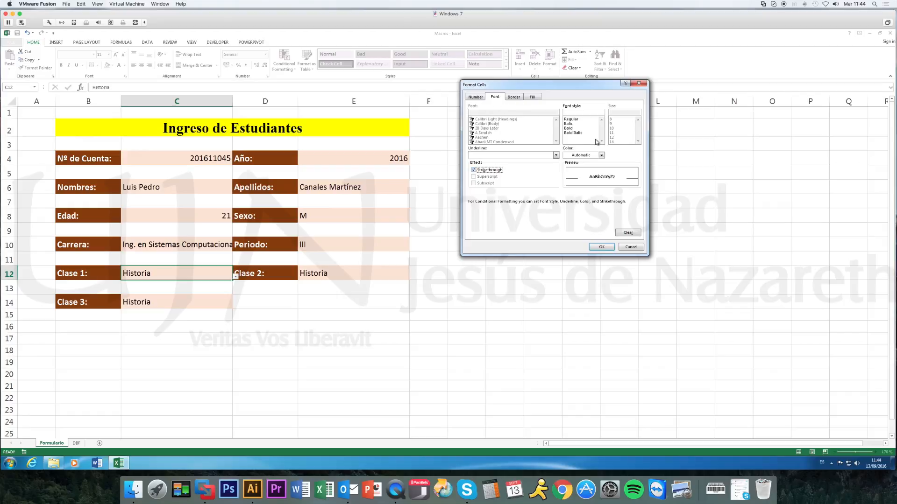
left_click(601, 156)
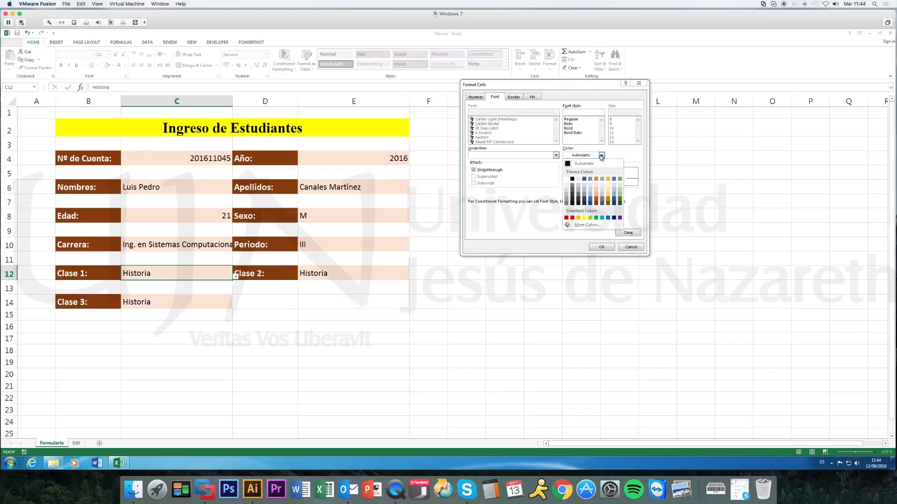
left_click(566, 180)
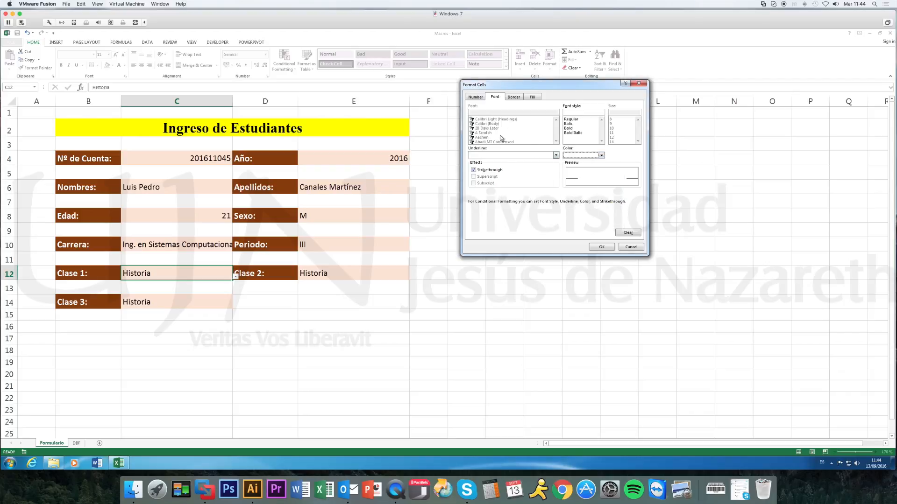
left_click(536, 98)
left_click(496, 98)
left_click(602, 247)
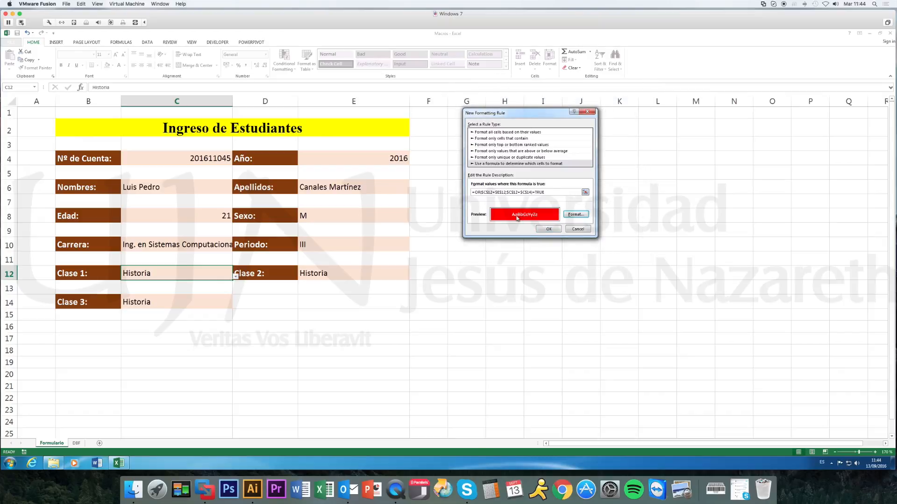
left_click(549, 230)
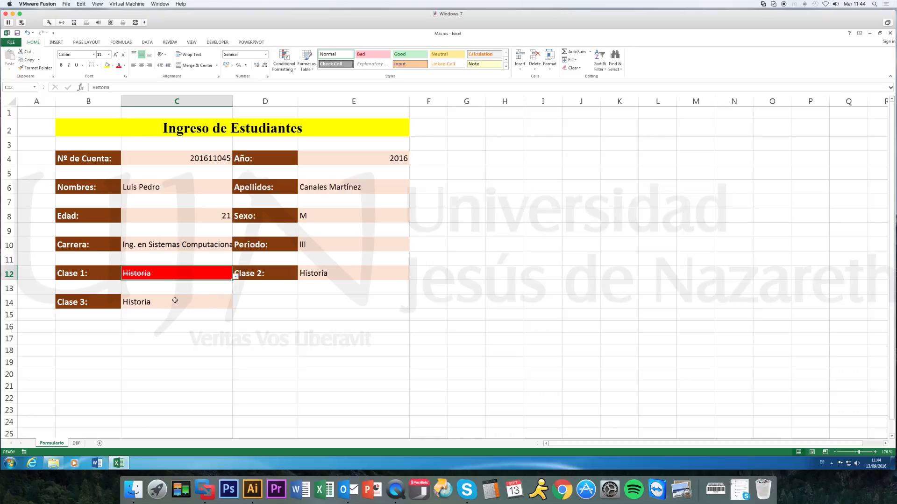
Test the duplicate-class rule by changing Clase 1 to Álgebra and back to Historia.
left_click(236, 276)
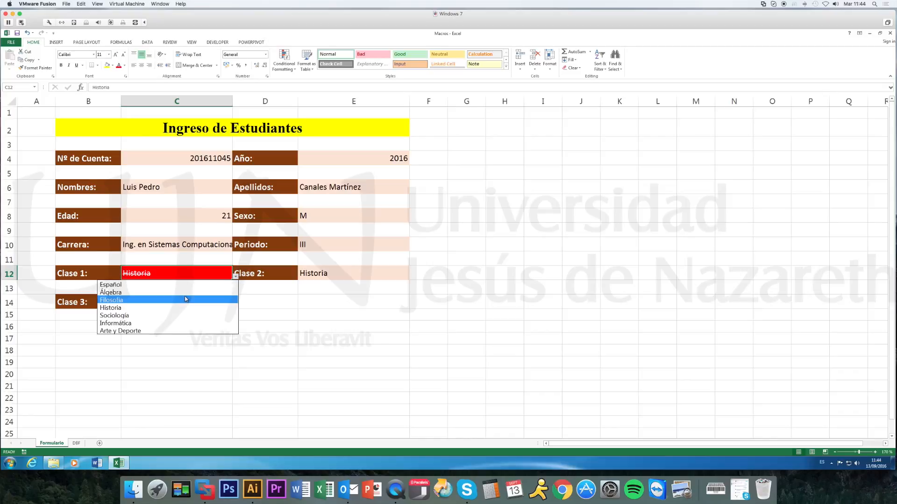
left_click(186, 293)
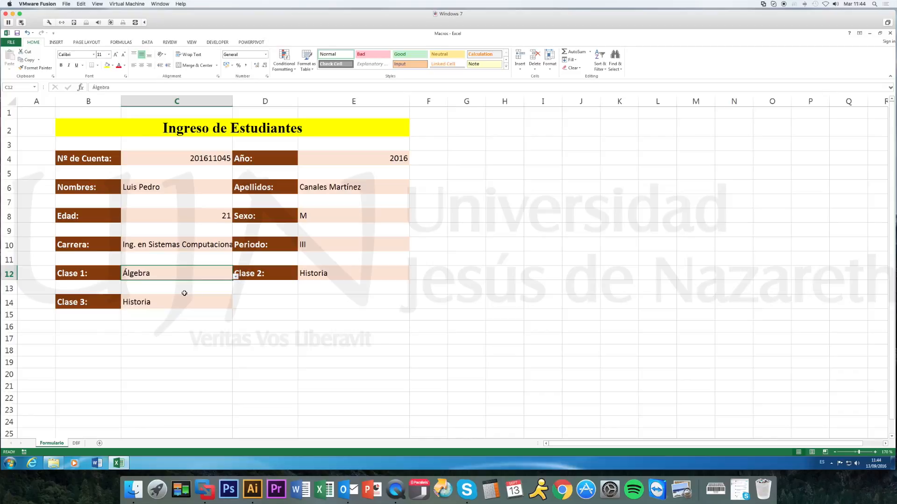
left_click(236, 278)
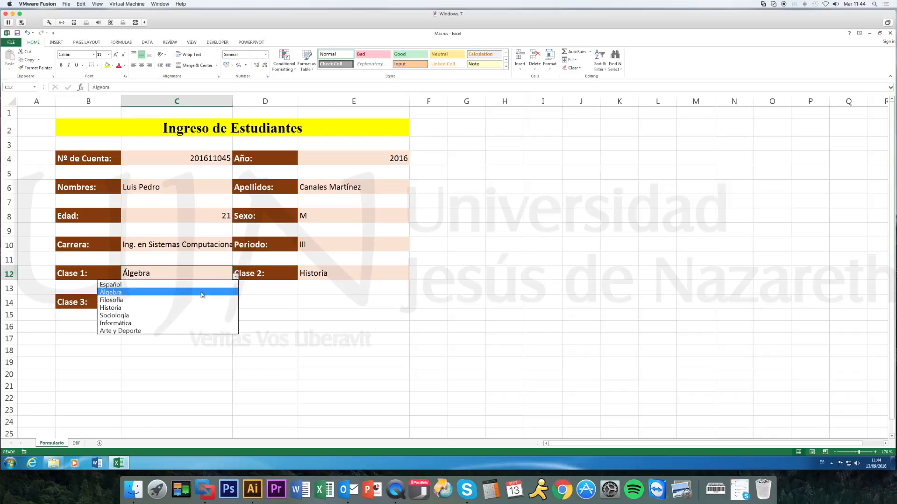
left_click(173, 306)
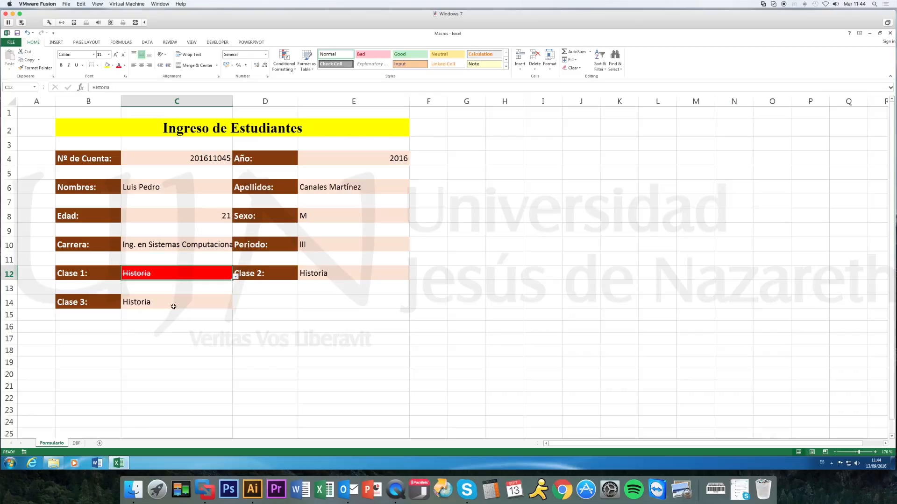
left_click(305, 329)
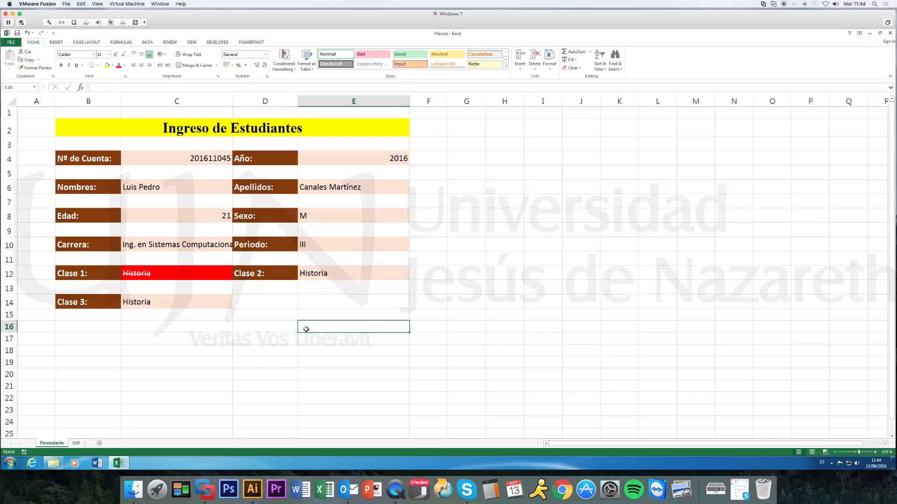
Create a conditional formatting rule for the Clase 2 cell that uses a formula to determine which cells to format.
left_click(343, 275)
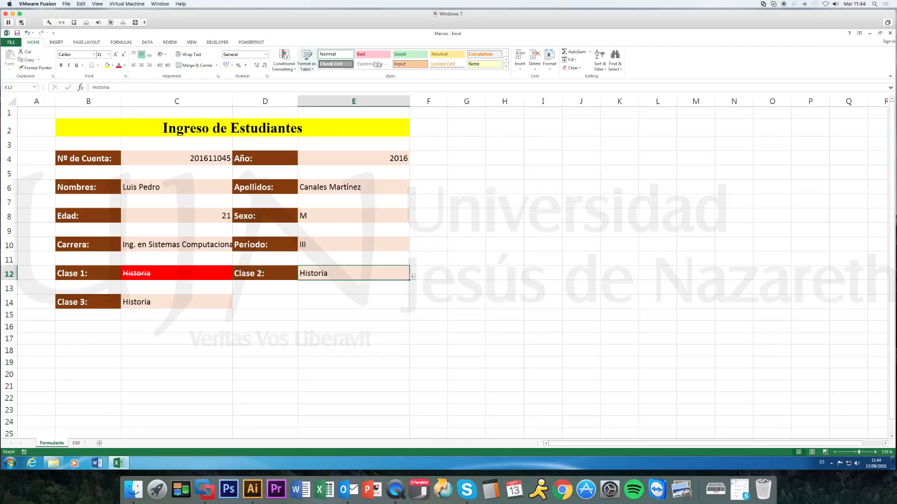
left_click(295, 66)
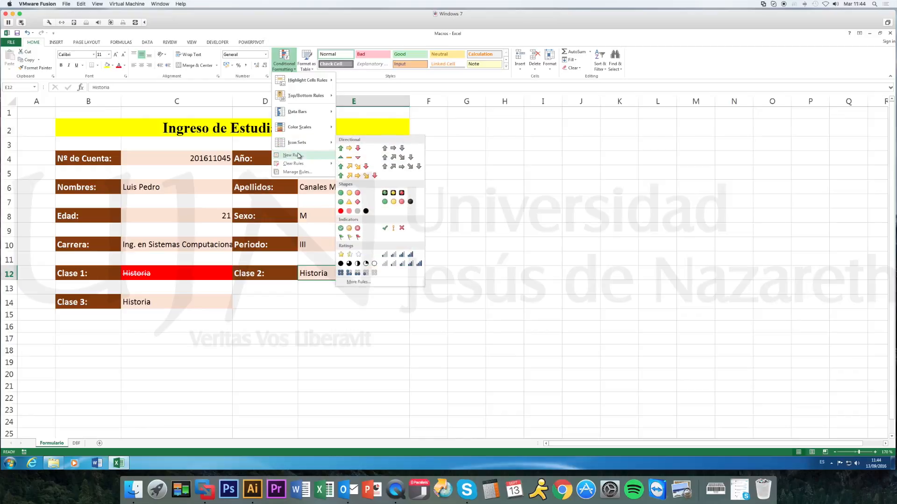
left_click(318, 161)
left_click(481, 155)
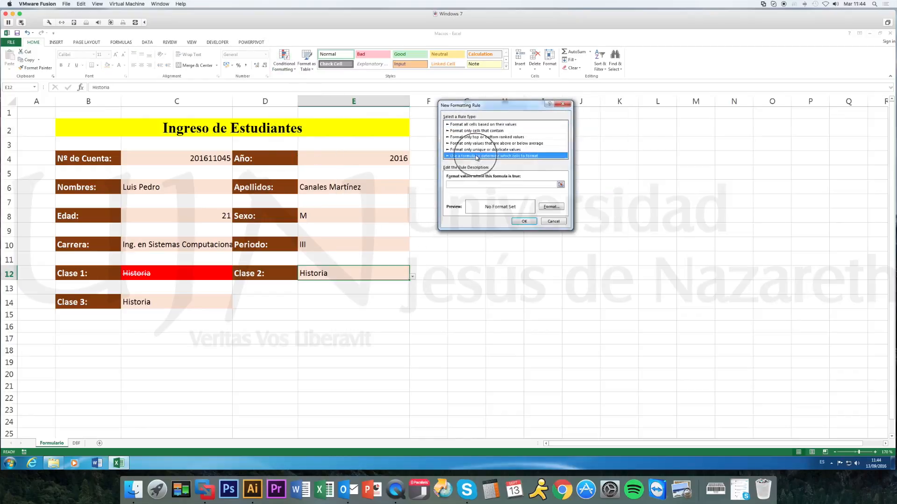
Enter the rule formula =OR($E$12=$C$12;$E$12=$C$14)=TRUE, comparing Clase 2 with Clase 1 and Clase 3.
left_click(489, 184)
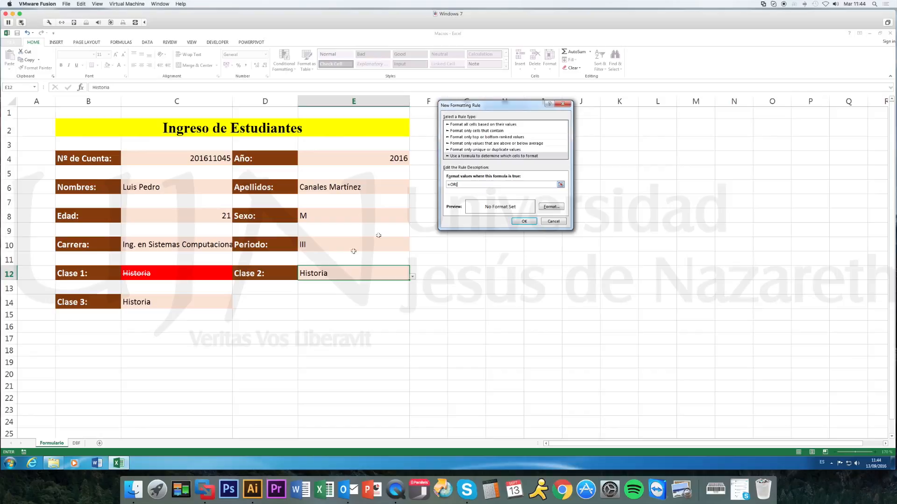
left_click(344, 274)
type("=")
left_click(190, 276)
type(";")
left_click(330, 274)
type("=")
left_click(175, 310)
type(")=TRUE")
Give the Clase 2 rule white strikethrough text on a red fill and apply it.
left_click(550, 207)
left_click(464, 163)
left_click(577, 148)
left_click(550, 176)
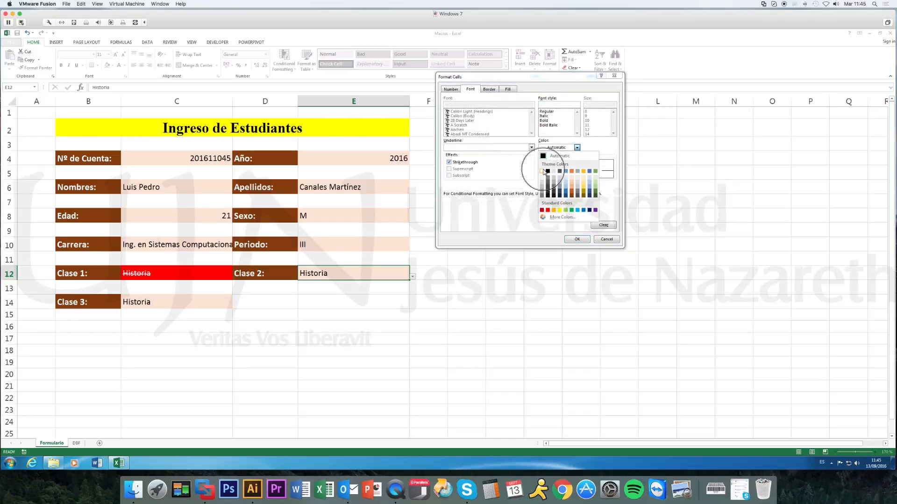
left_click(505, 90)
left_click(456, 158)
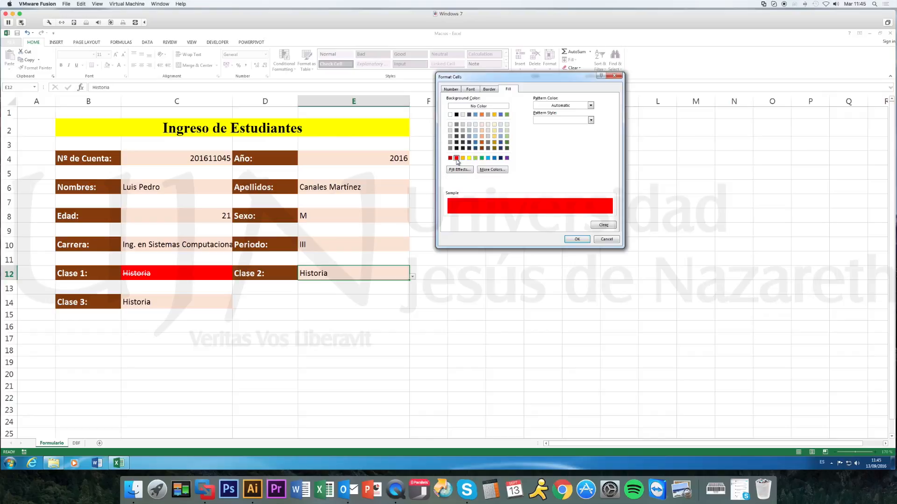
left_click(577, 239)
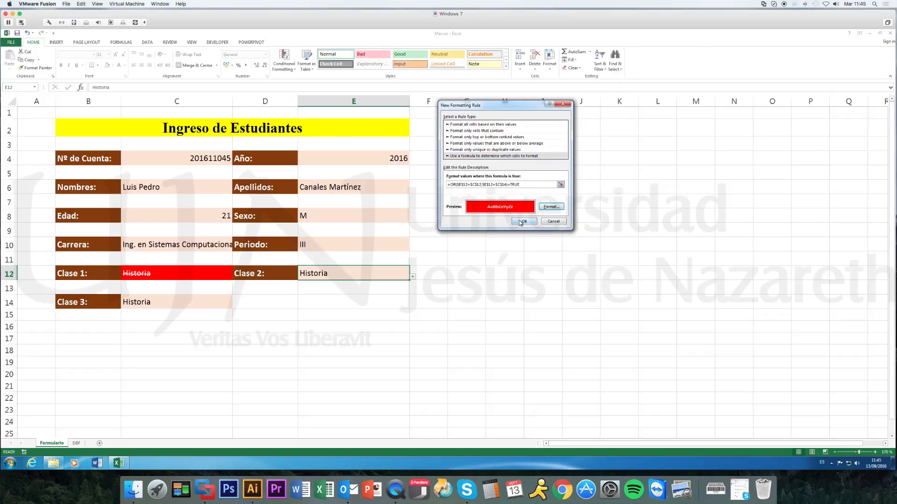
left_click(520, 221)
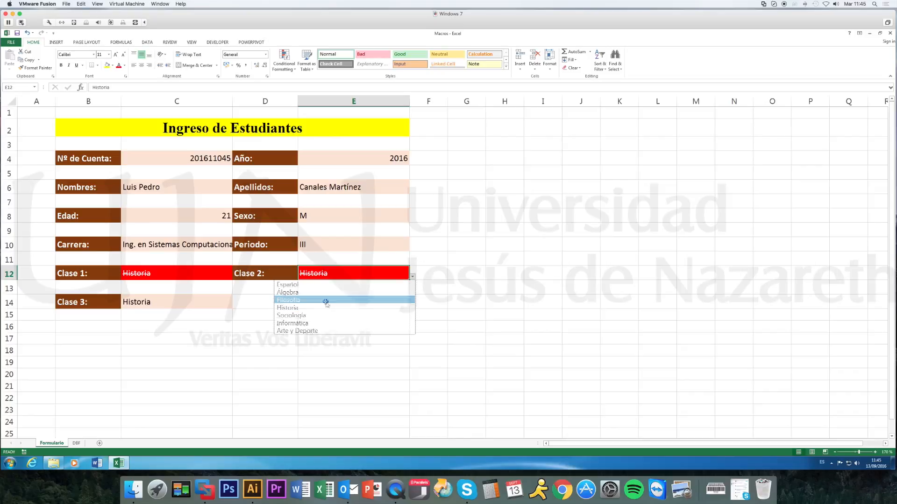
Test the Clase 2 rule by changing Clase 2 to Filosofía and back to Historia.
left_click(327, 300)
left_click(358, 303)
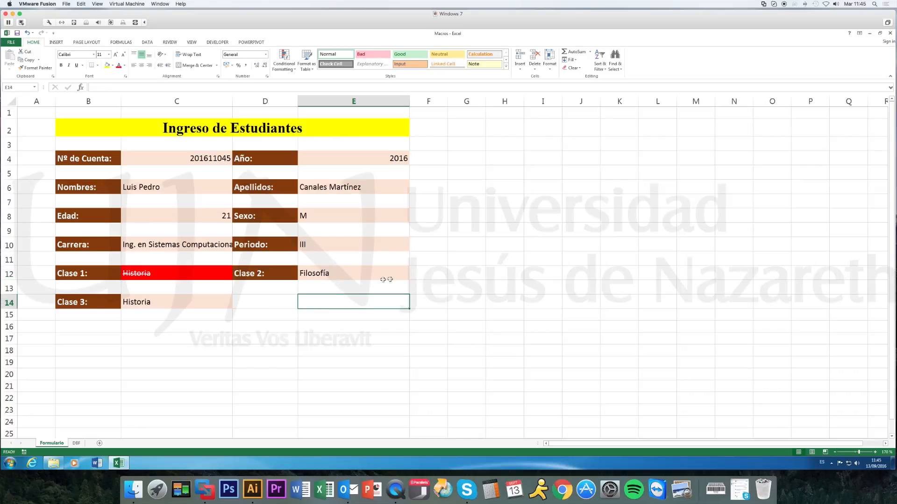
left_click(401, 277)
left_click(412, 279)
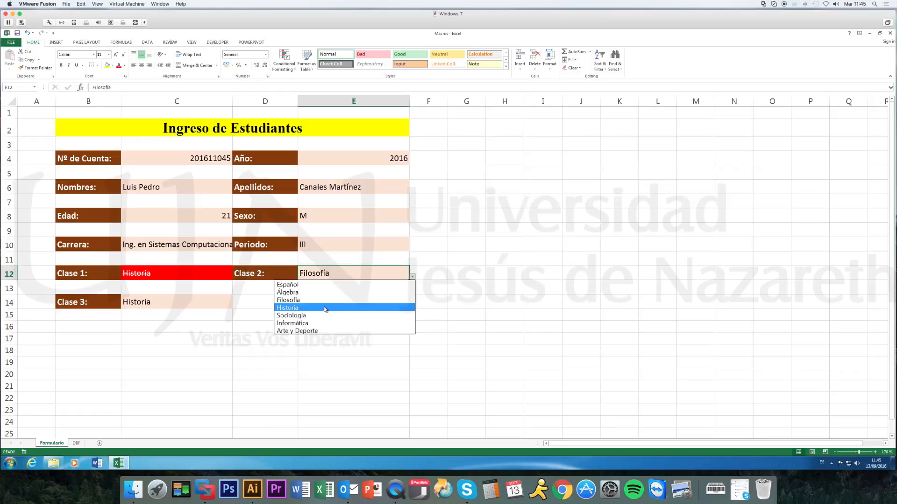
left_click(306, 293)
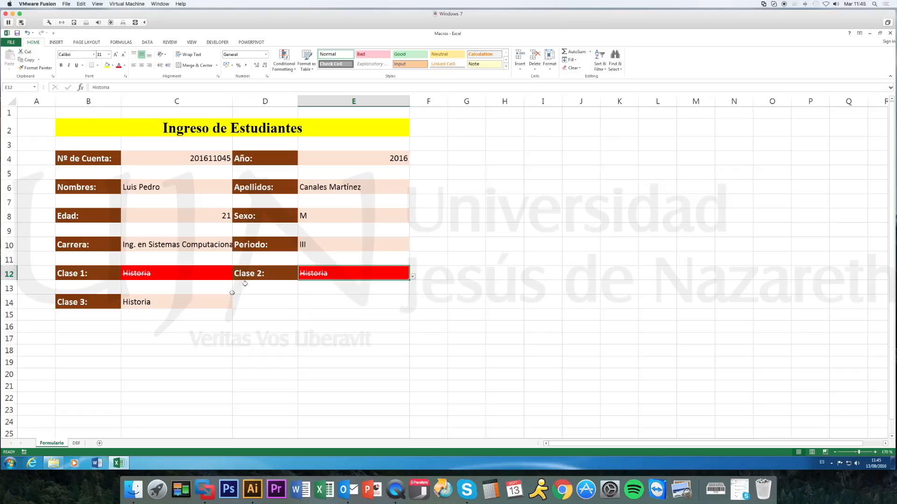
Create a conditional formatting rule for the Clase 3 cell that uses a formula to determine which cells to format.
left_click(188, 307)
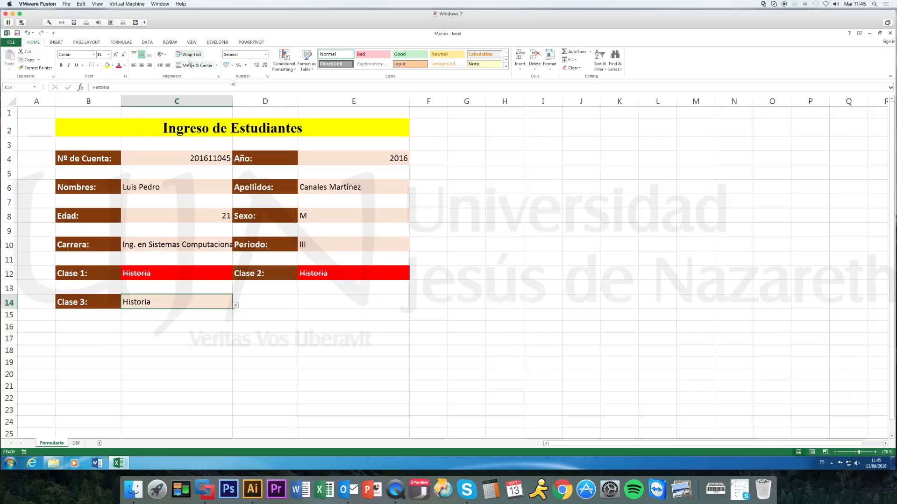
left_click(284, 60)
left_click(298, 155)
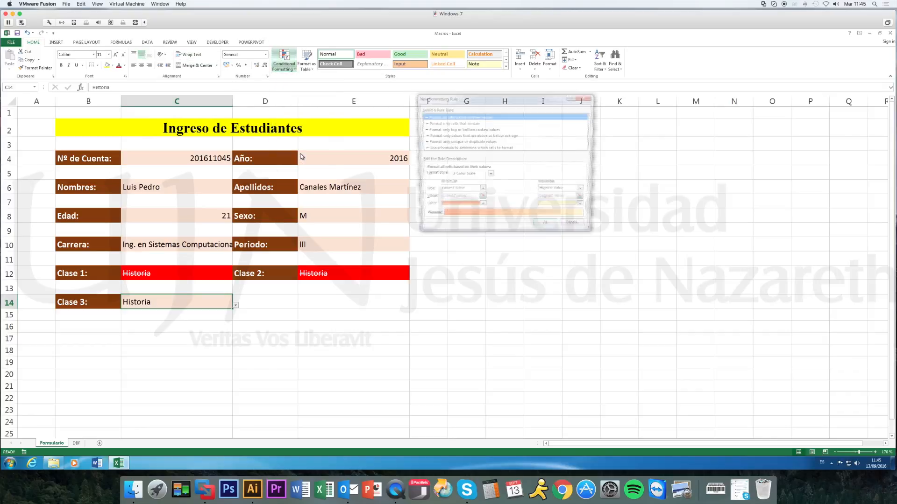
left_click(471, 149)
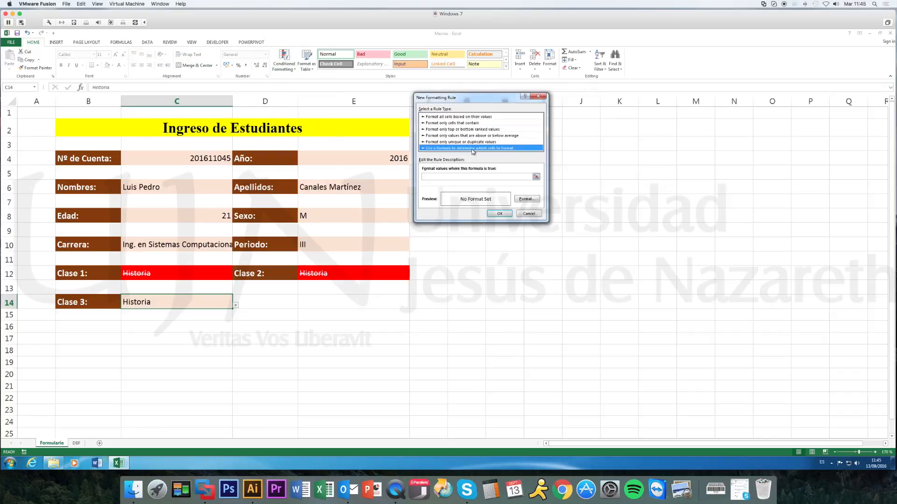
Enter the rule formula =OR($C$14=$C$12;$C$14=$E$12)=TRUE, comparing Clase 3 with Clase 1 and Clase 2.
left_click(453, 177)
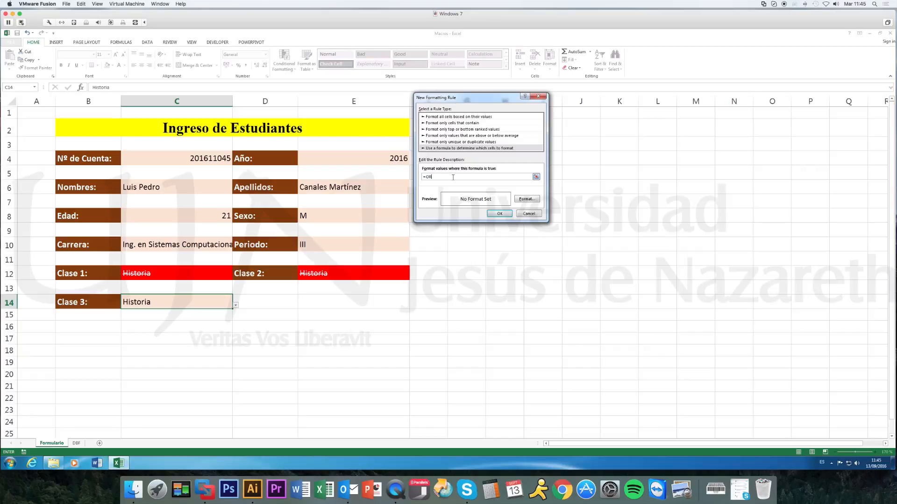
type("=OR(")
left_click(201, 301)
type("=")
left_click(214, 271)
type(";")
left_click(210, 302)
type("=")
left_click(328, 272)
Give the Clase 3 rule a red fill with white strikethrough text and apply it.
left_click(522, 200)
left_click(432, 150)
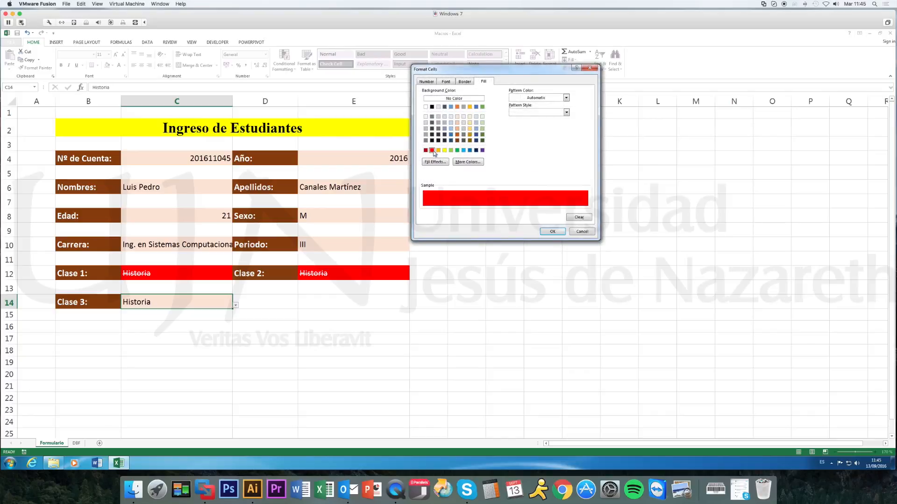
left_click(428, 82)
left_click(446, 81)
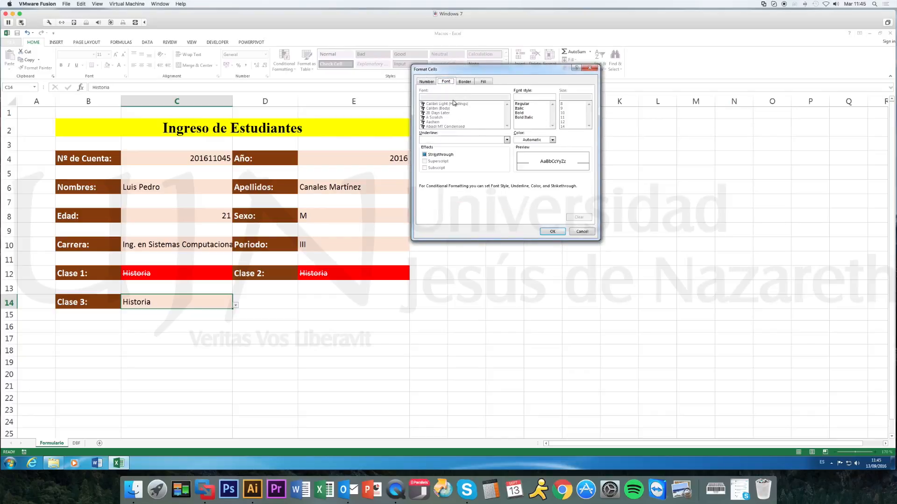
left_click(435, 154)
left_click(545, 140)
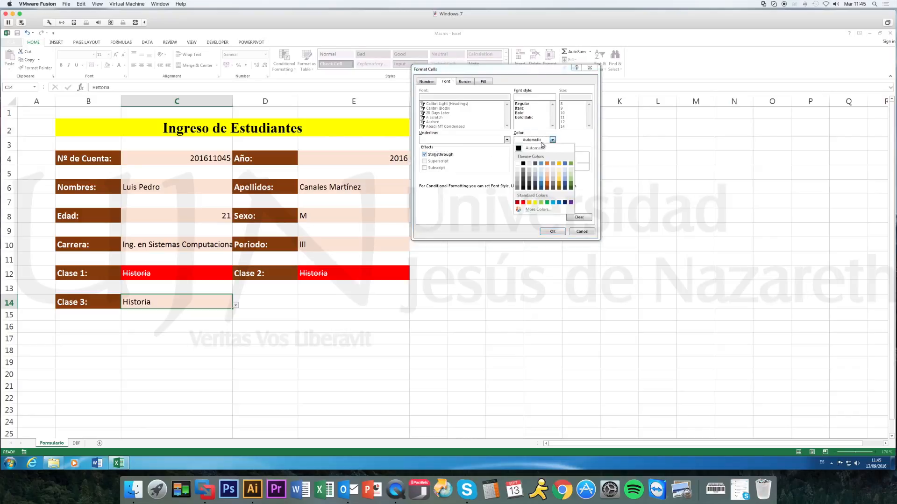
left_click(518, 164)
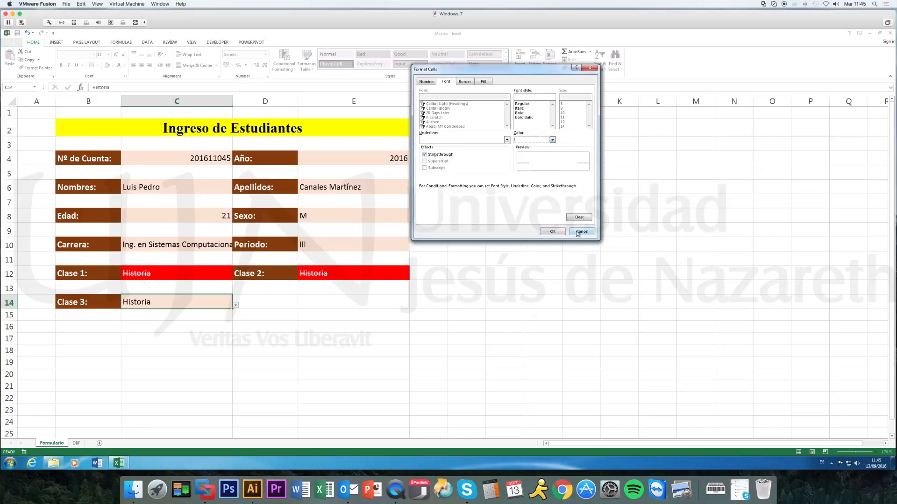
left_click(554, 232)
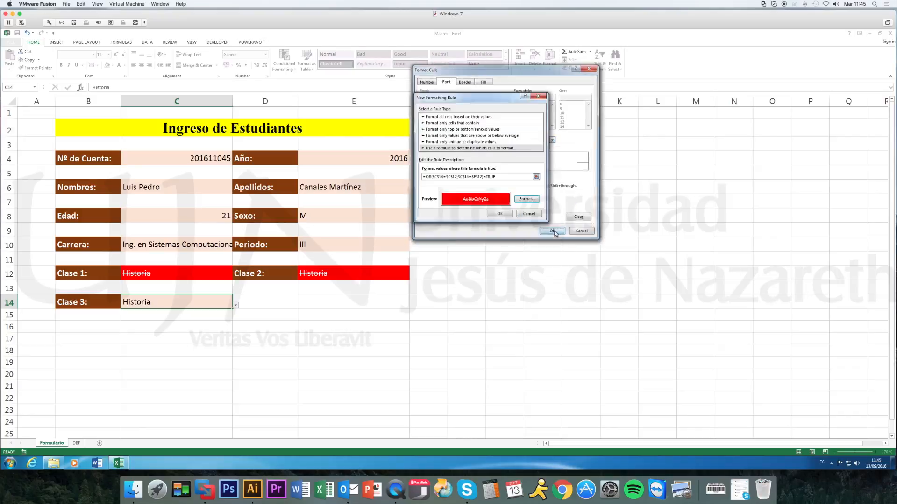
left_click(500, 214)
left_click(512, 230)
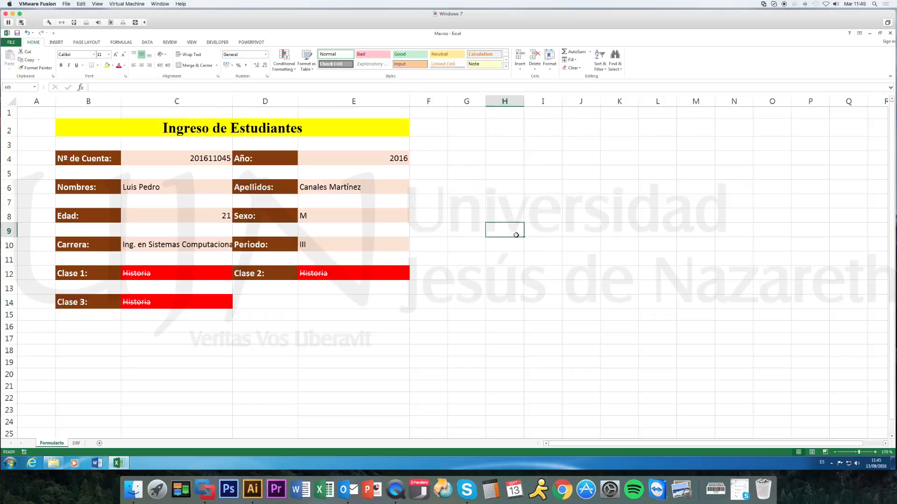
Set the width of column C to 30 so the full Carrera entry fits.
left_click(214, 273)
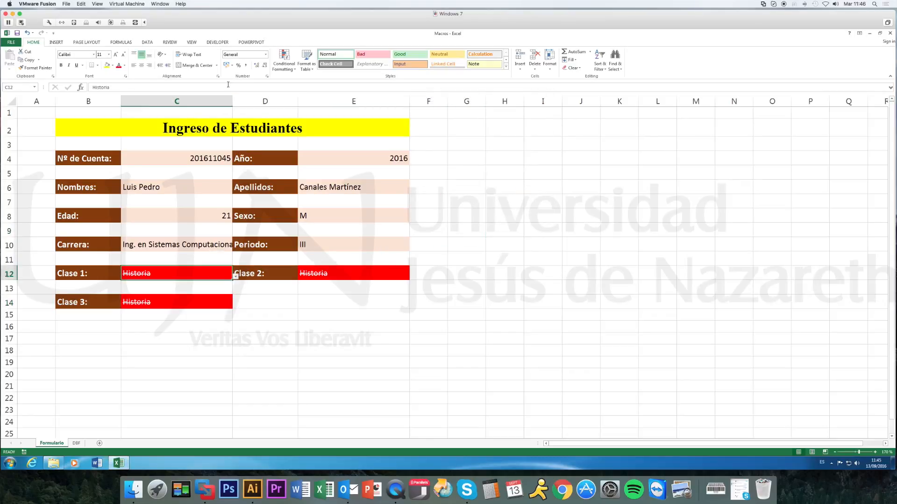
left_click(228, 101)
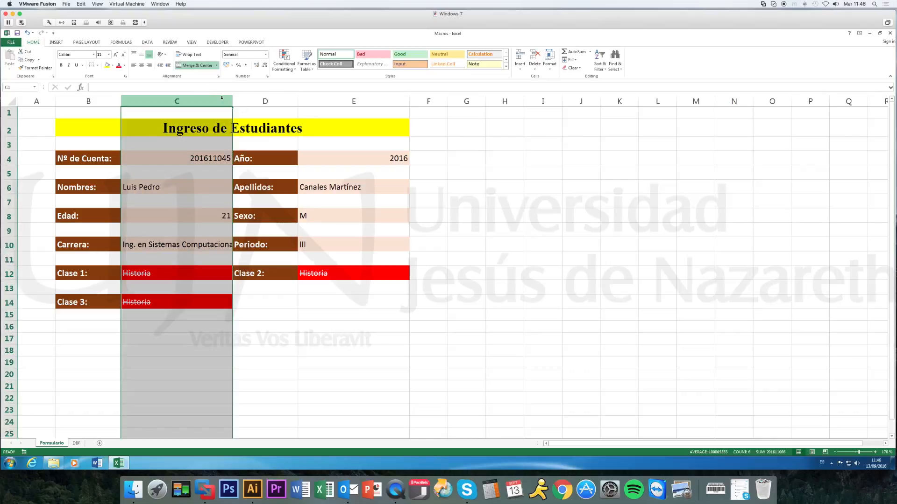
left_click(550, 60)
left_click(568, 102)
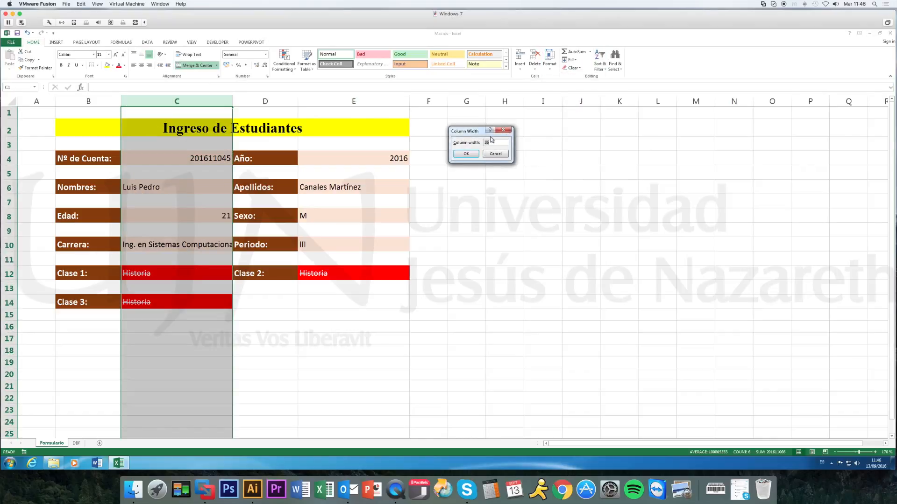
type("30")
key("Return")
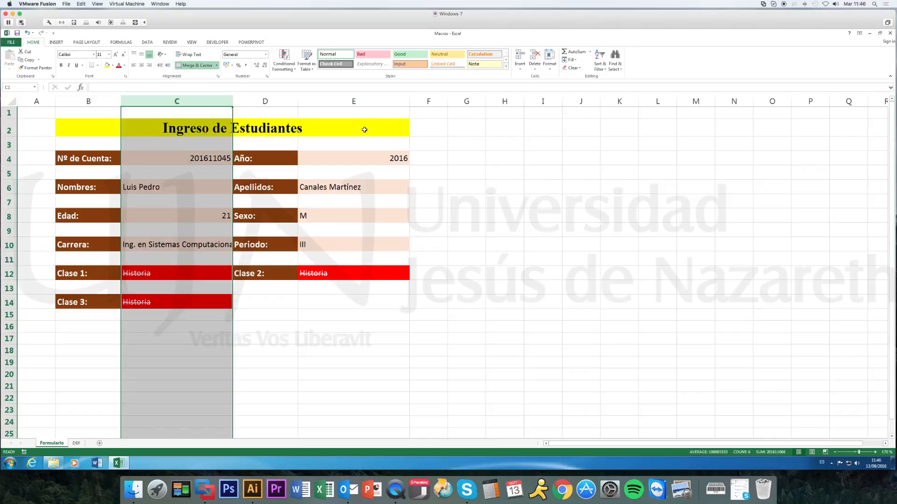
Widen column E to match column C's width of 30.
left_click(390, 99)
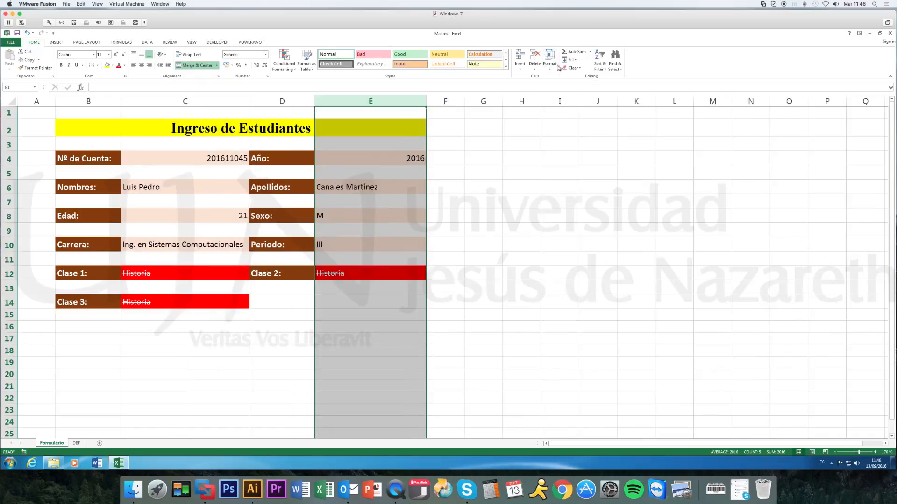
left_click(558, 67)
left_click(562, 103)
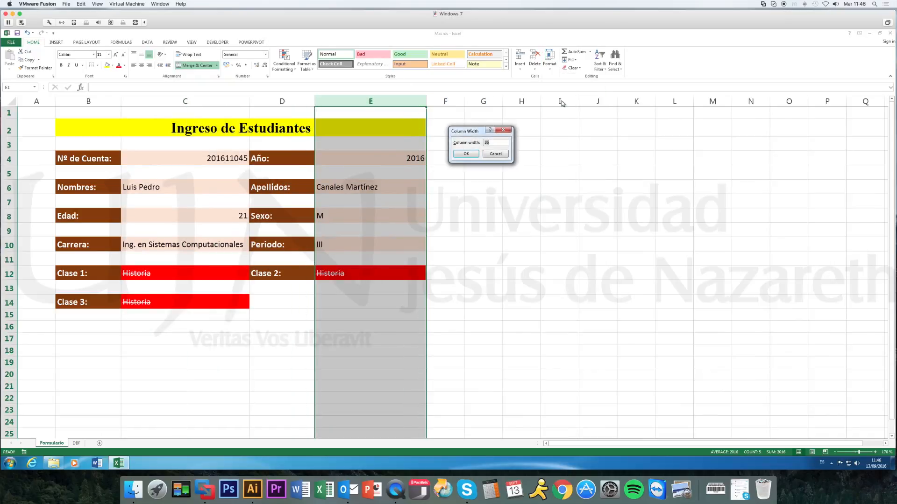
key("Return")
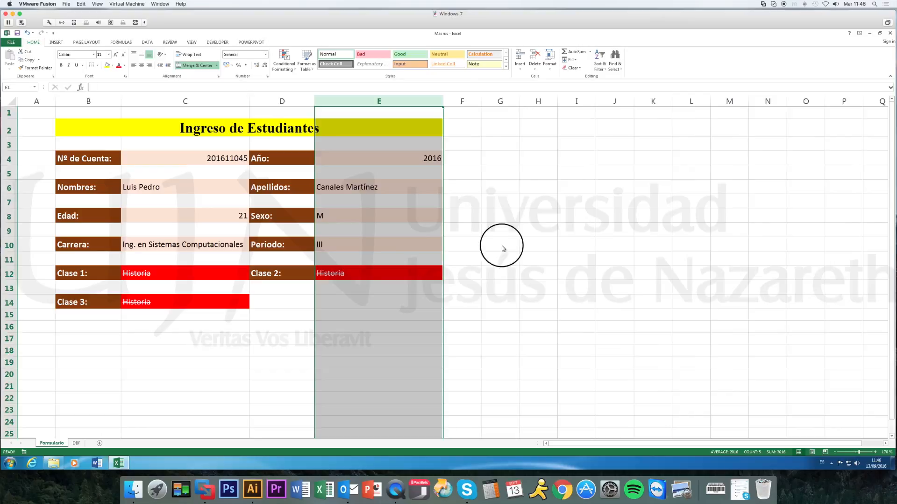
left_click(500, 245)
Change Clase 1 to Álgebra and Clase 2 to Filosofía so that all three classes differ.
left_click(235, 273)
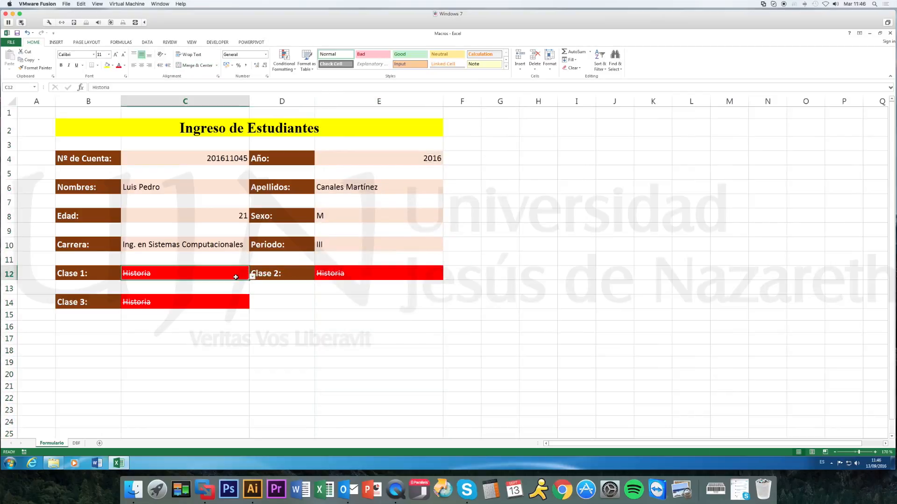
left_click(194, 291)
left_click(408, 275)
left_click(446, 276)
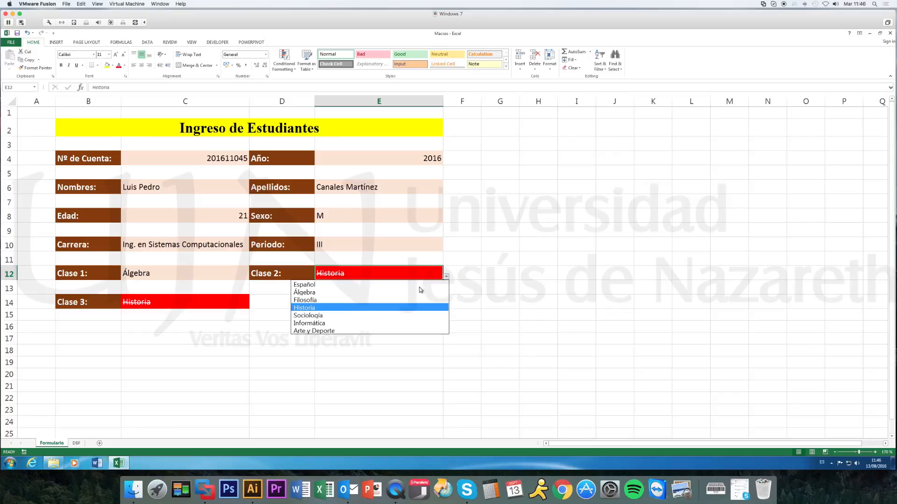
left_click(333, 302)
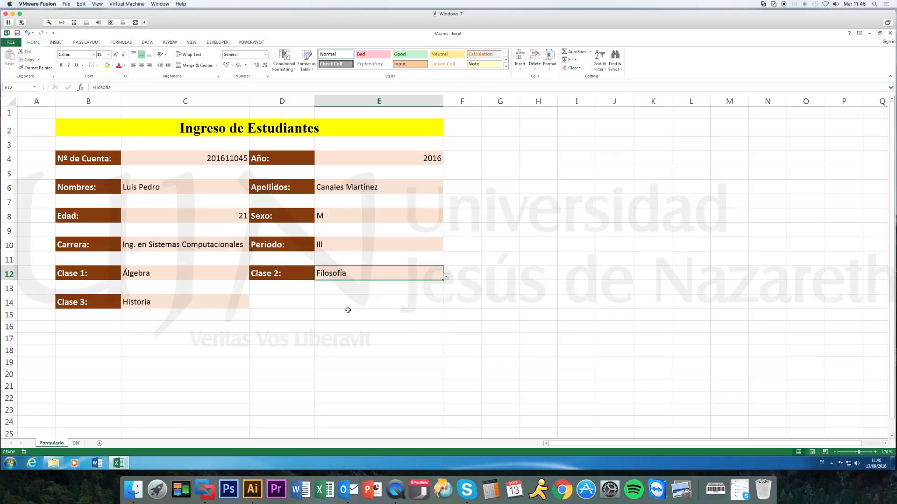
left_click(386, 312)
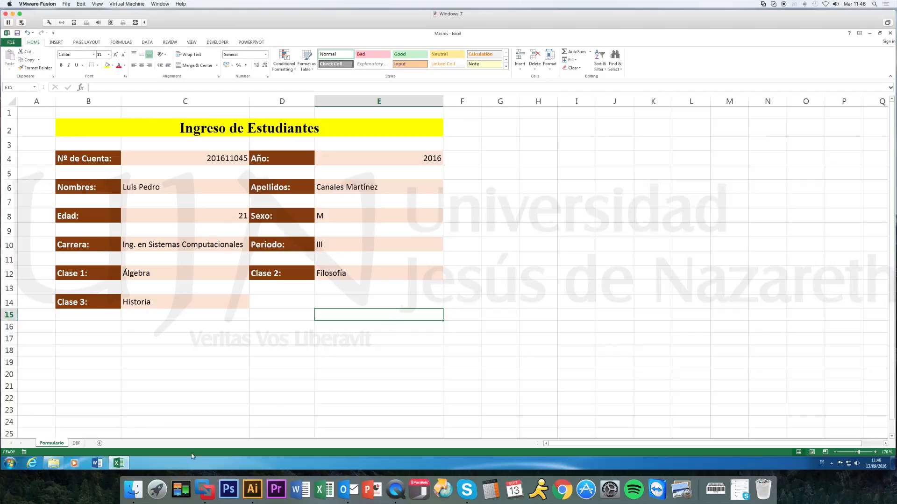
On the DBF sheet, set the width of the Nombres and Apellidos columns to 35.
left_click(76, 443)
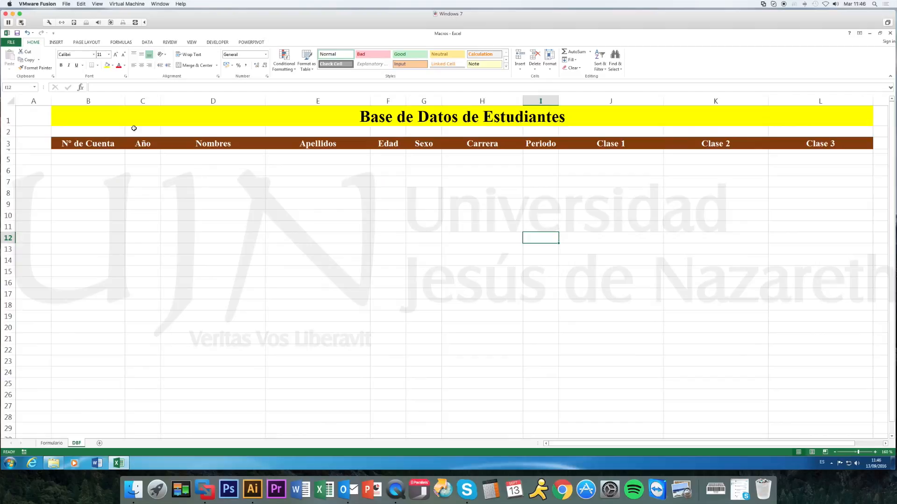
left_click_drag(252, 101, 332, 101)
left_click(547, 68)
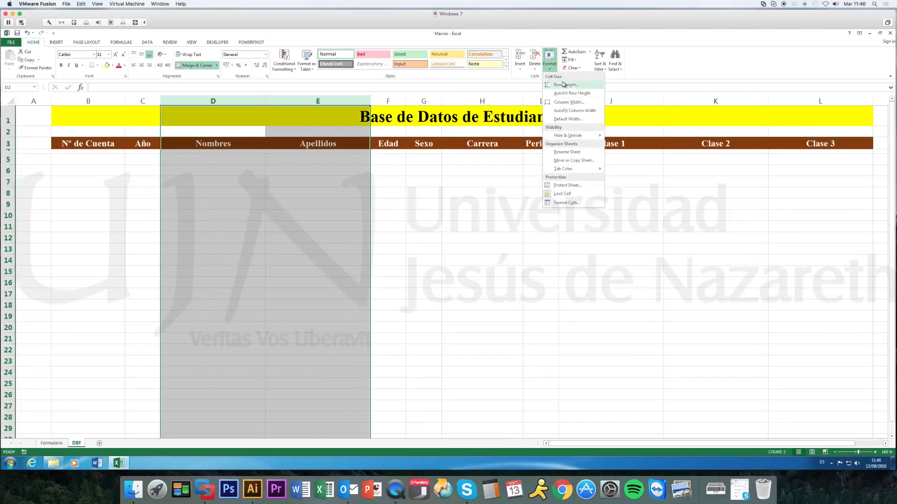
left_click(563, 102)
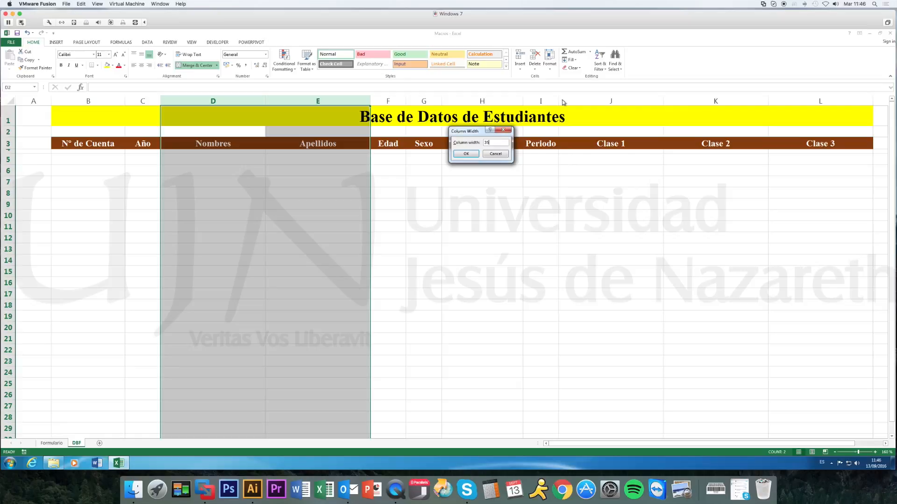
key("Return")
Widen the Carrera column to 35, the same width as Nombres and Apellidos.
left_click(563, 99)
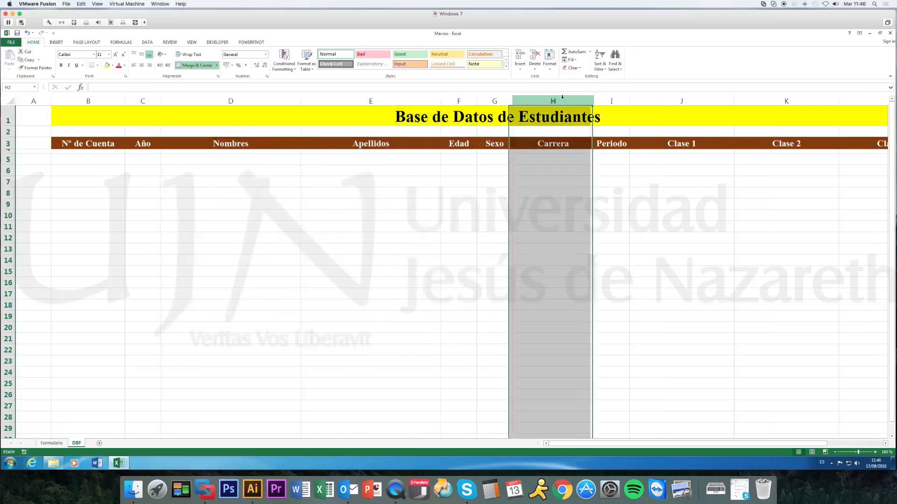
left_click(548, 66)
left_click(558, 103)
type("26")
key("Return")
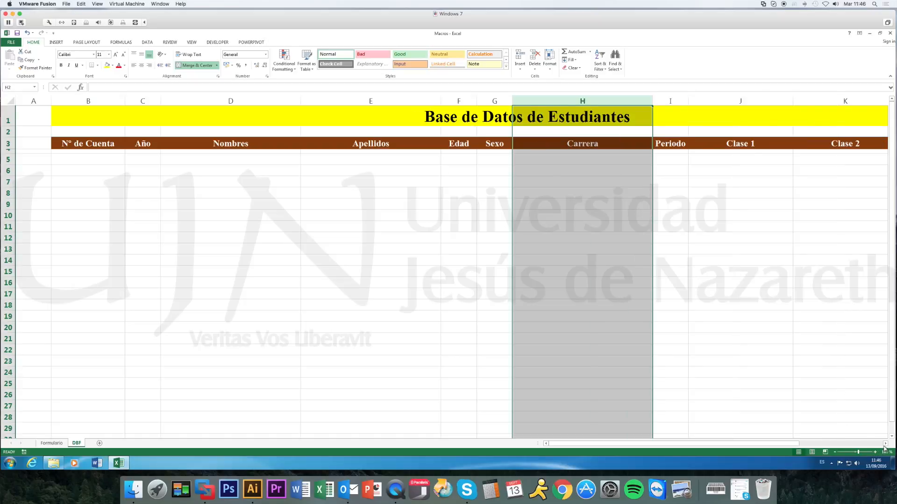
Set the width of the Clase 1, Clase 2 and Clase 3 columns to 35.
scroll(883, 448, "right", 5)
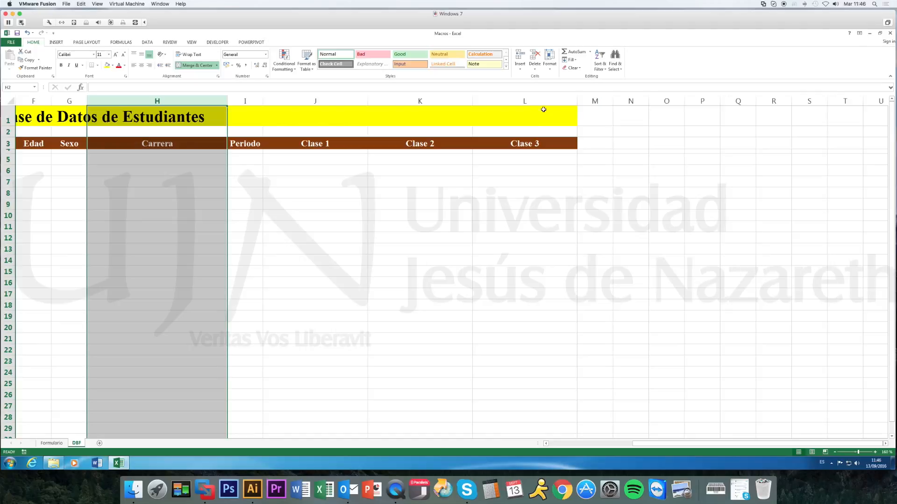
left_click(543, 100)
left_click(315, 101, "shift")
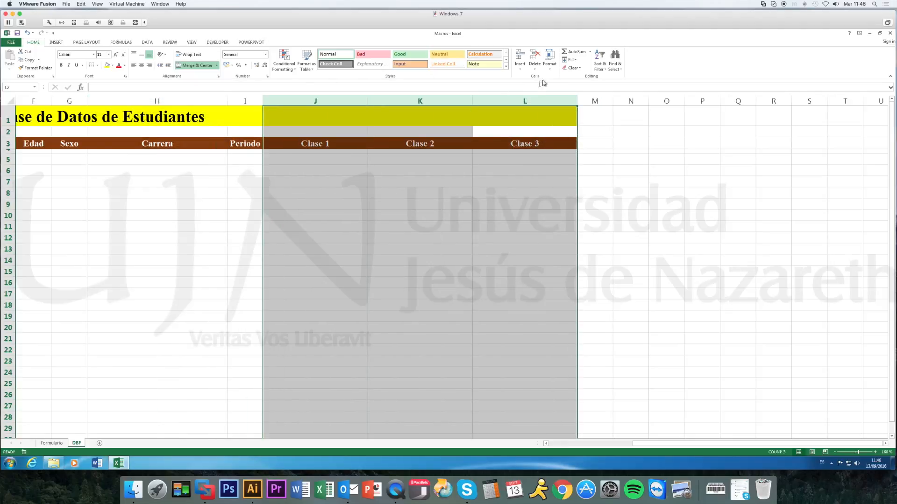
left_click(550, 61)
left_click(560, 103)
type("35")
left_click(459, 152)
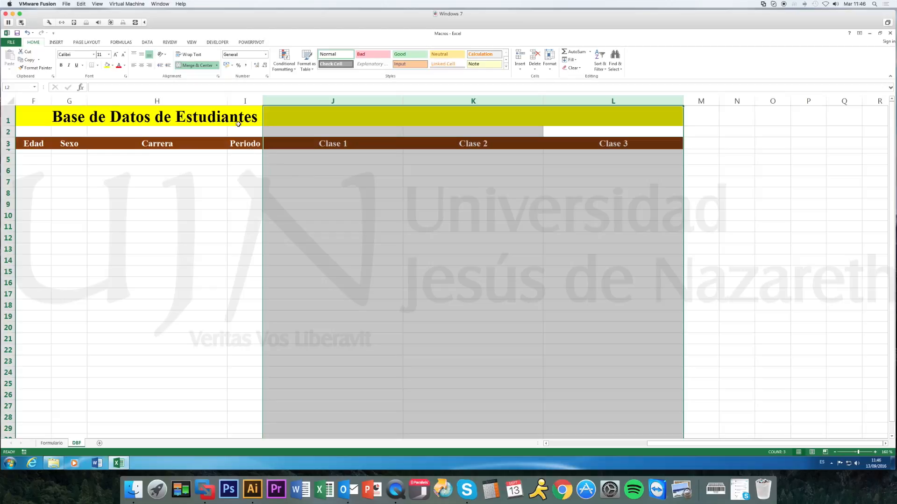
Set the width of the Año column to 10.
left_click(245, 101)
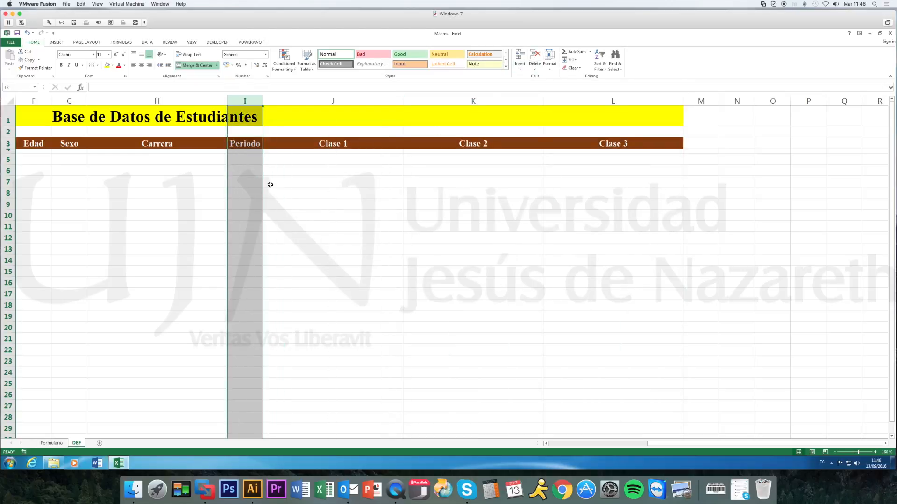
left_click_drag(713, 446, 579, 443)
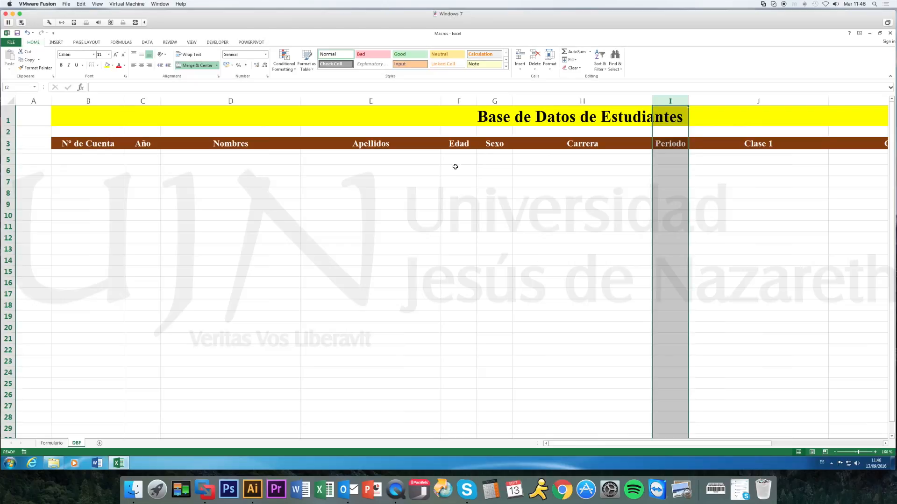
left_click(142, 105)
left_click(564, 97)
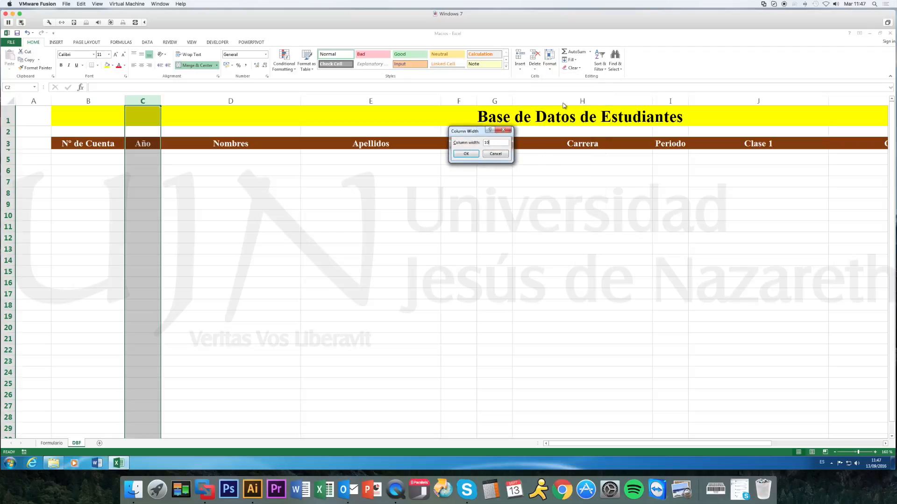
type("10")
key("Return")
Set the width of the Nº de Cuenta column to 20.
left_click(109, 101)
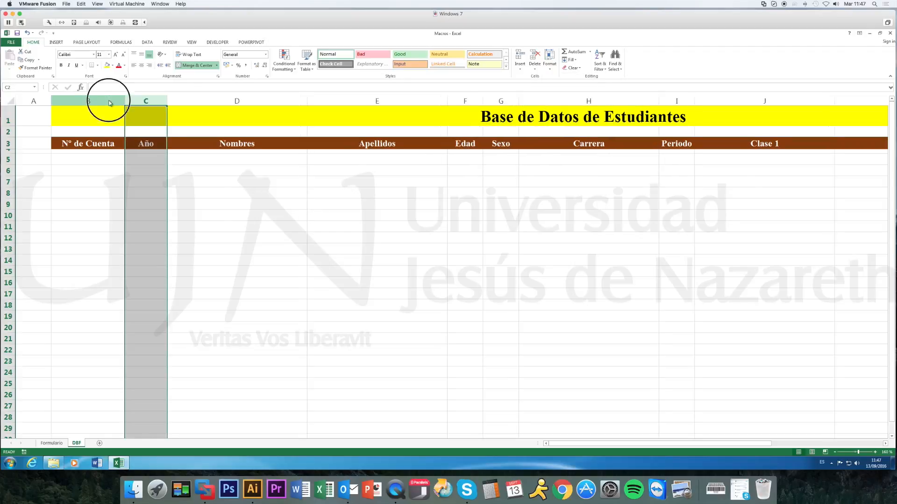
left_click(549, 60)
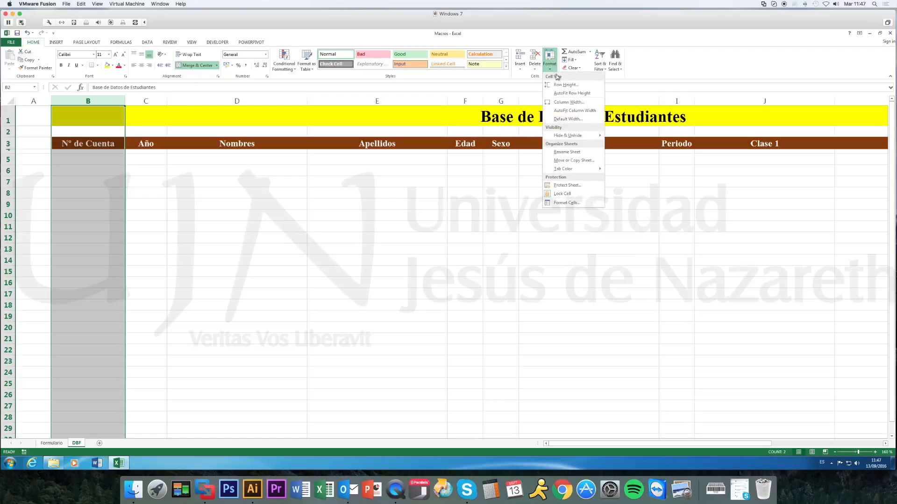
left_click(560, 102)
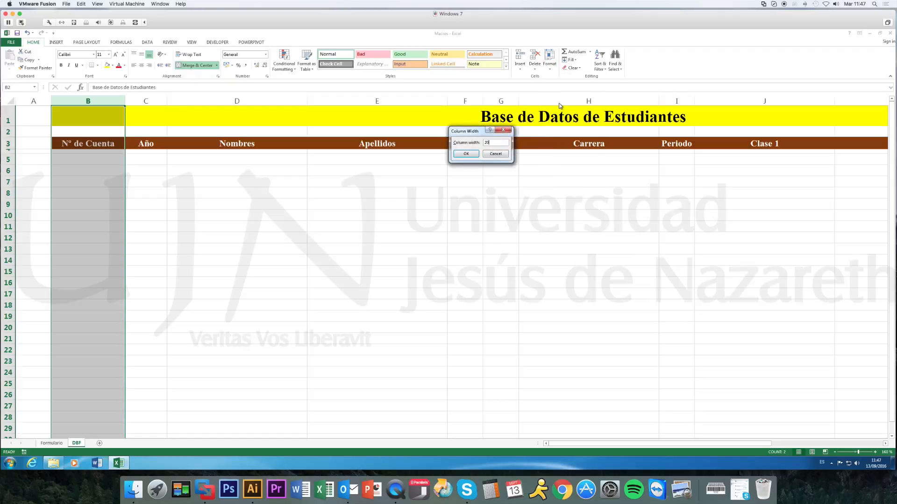
type("20")
key("Return")
left_click(403, 205)
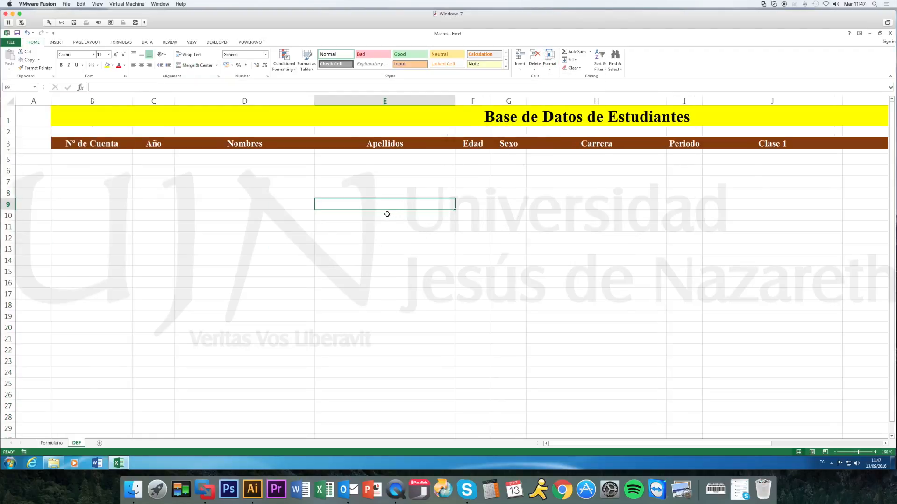
Compare the entry form with the DBF database headings and return to the Formulario sheet.
left_click(64, 444)
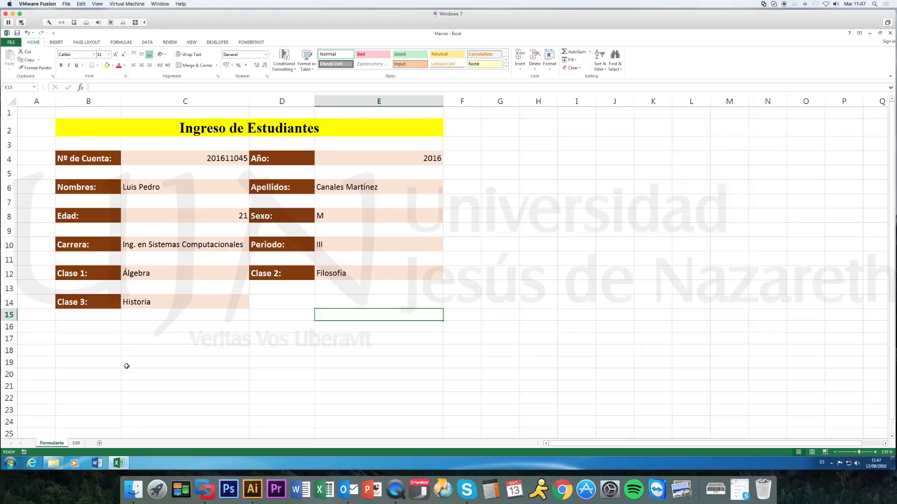
left_click(77, 443)
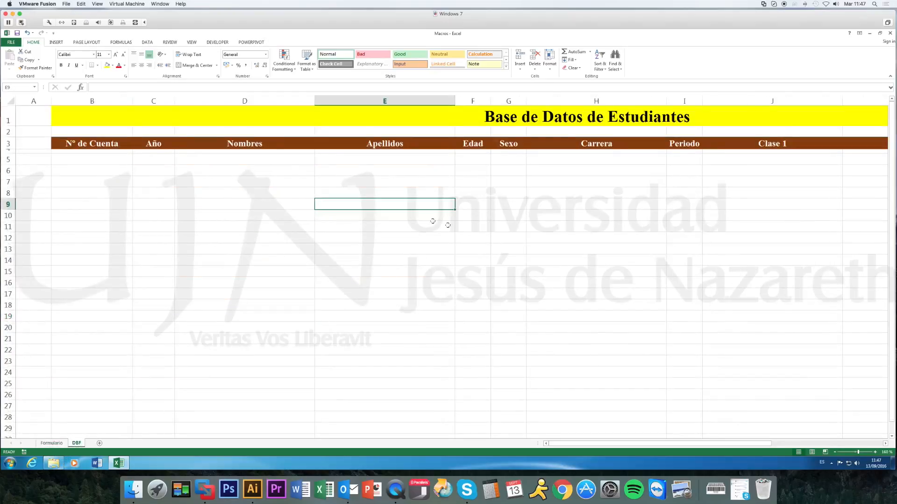
left_click(51, 444)
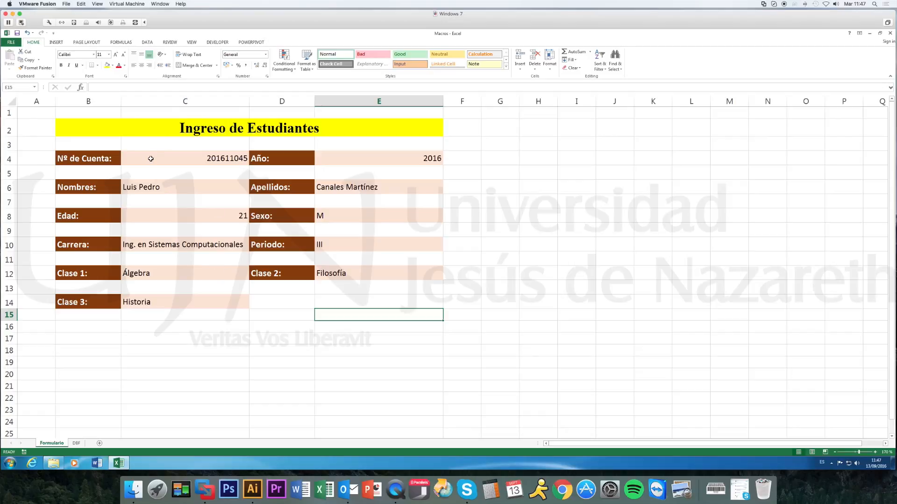
Make sure the Developer tab is enabled among the main tabs in the ribbon customization options and accept the options.
left_click(215, 43)
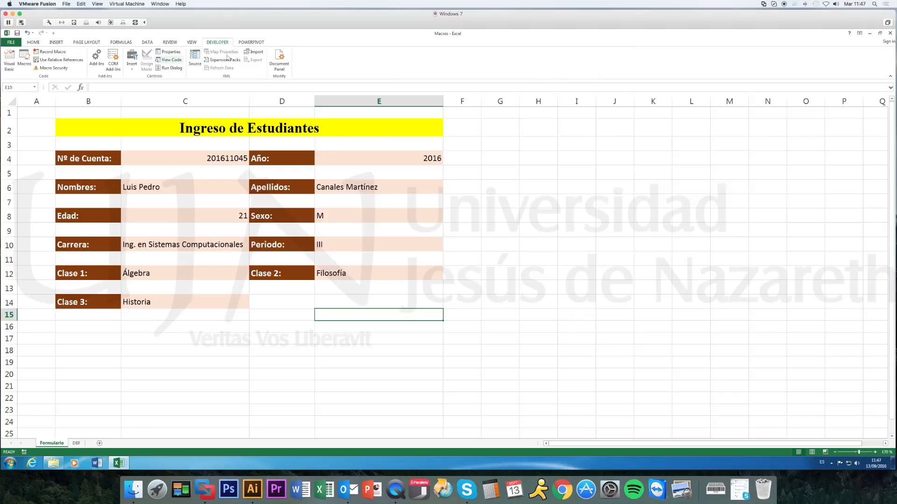
left_click(10, 42)
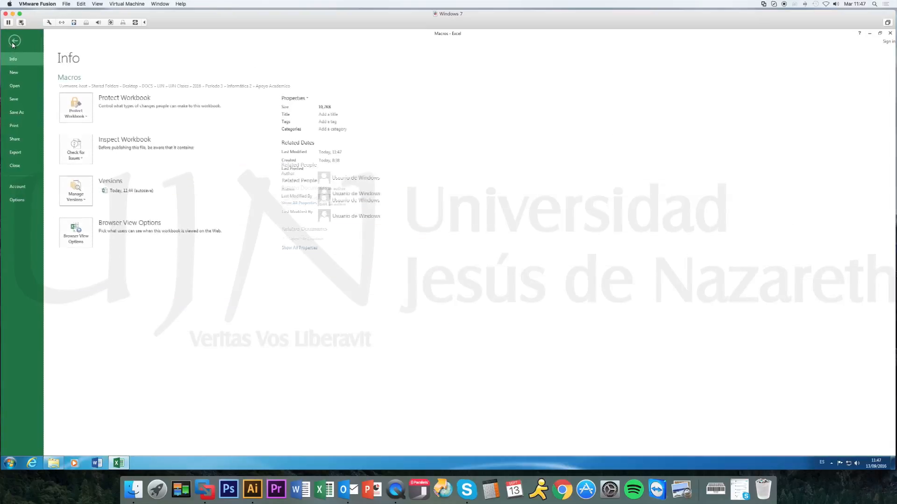
left_click(18, 200)
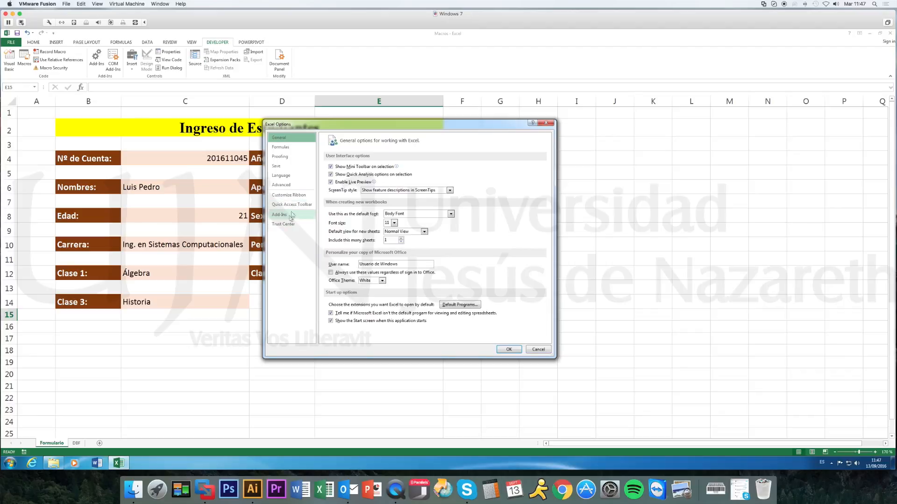
left_click(288, 194)
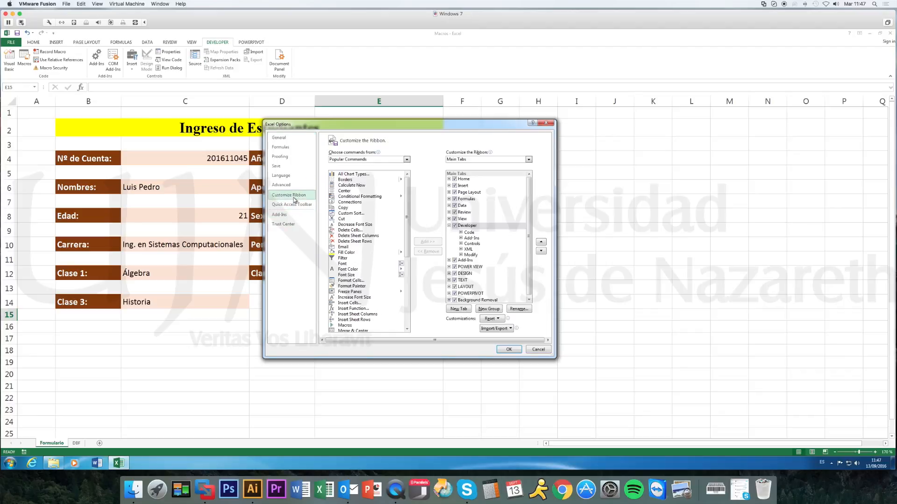
left_click(455, 227)
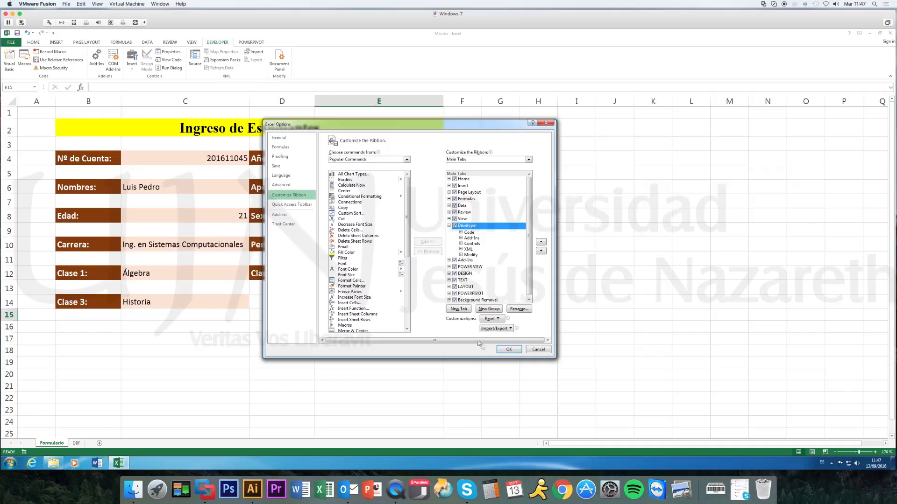
left_click(509, 350)
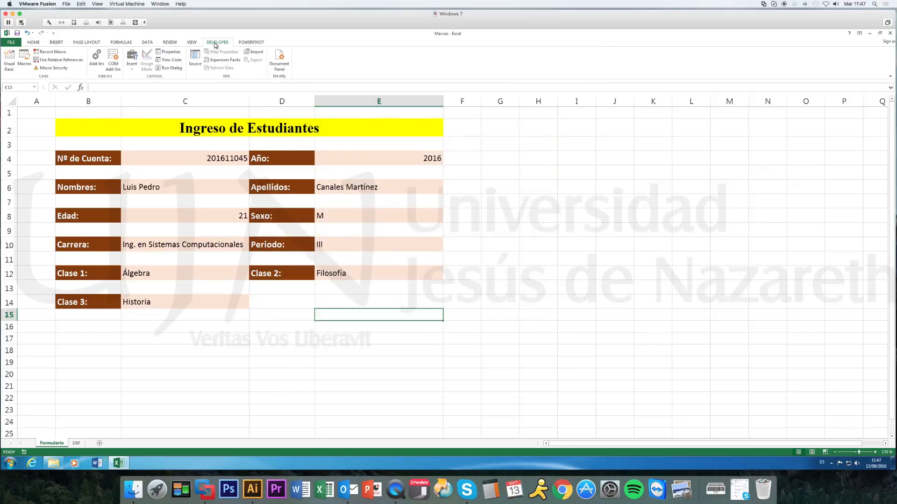
left_click(528, 206)
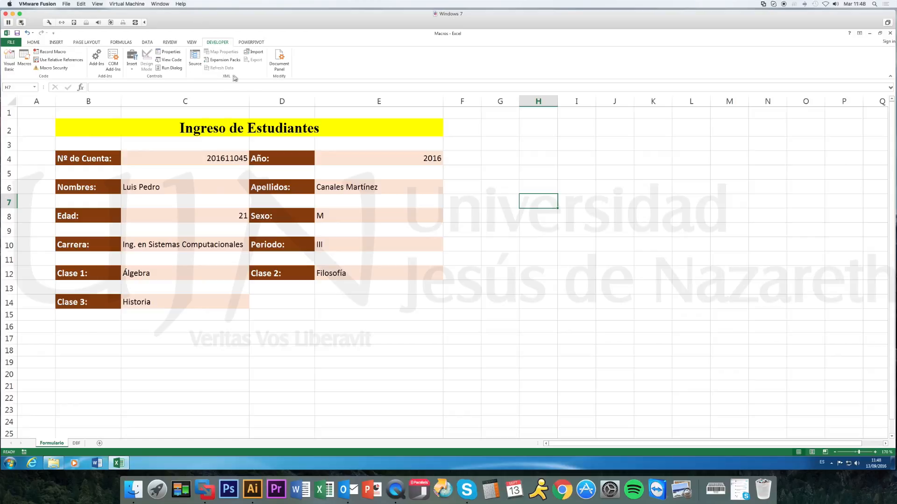
left_click(282, 70)
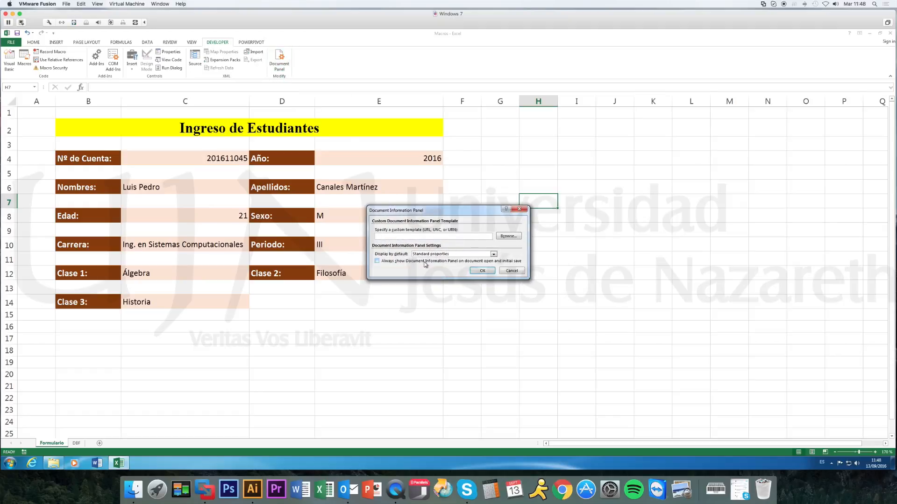
left_click(455, 254)
left_click(513, 271)
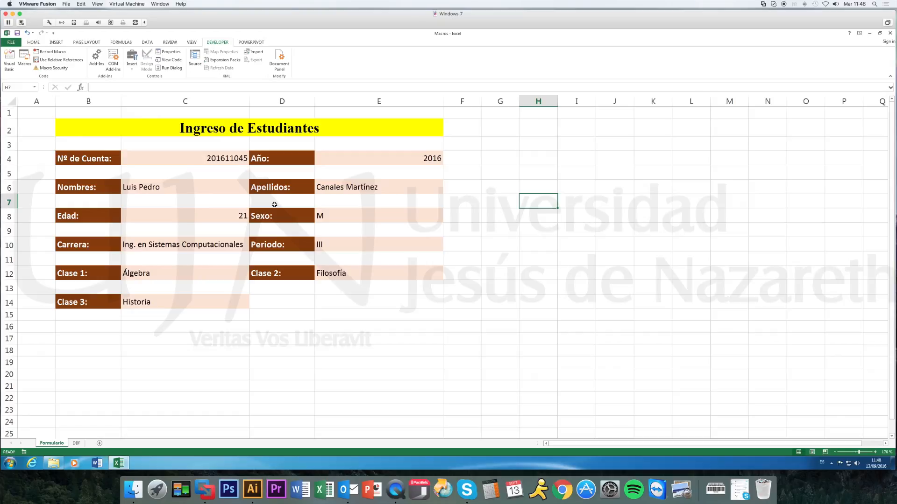
Draw a form control button below the Clase 3 label, across rows 16 and 17, without assigning a macro.
left_click(132, 65)
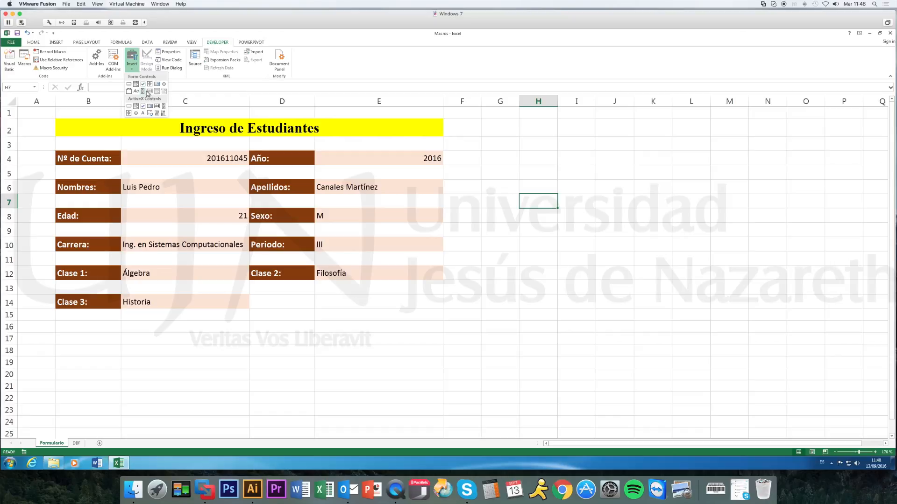
left_click(129, 85)
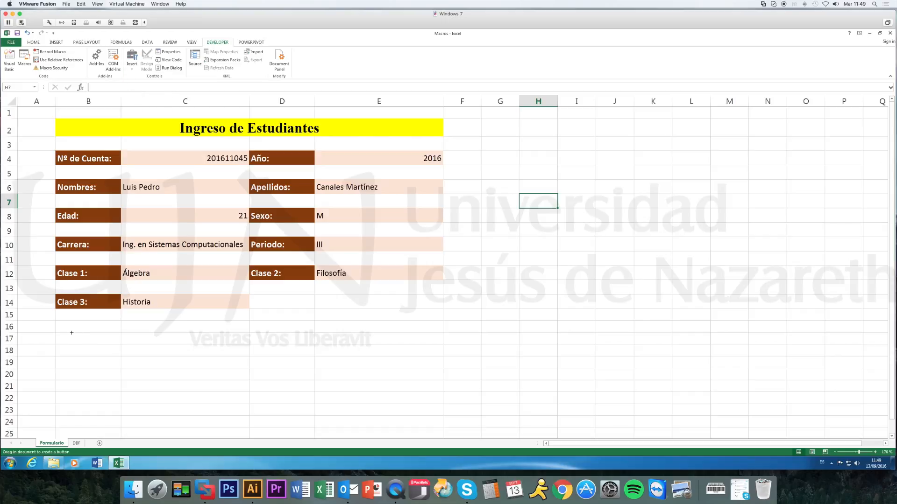
mouse_move(57, 327)
left_mouse_down()
mouse_move(91, 350)
mouse_move(127, 348)
left_mouse_up()
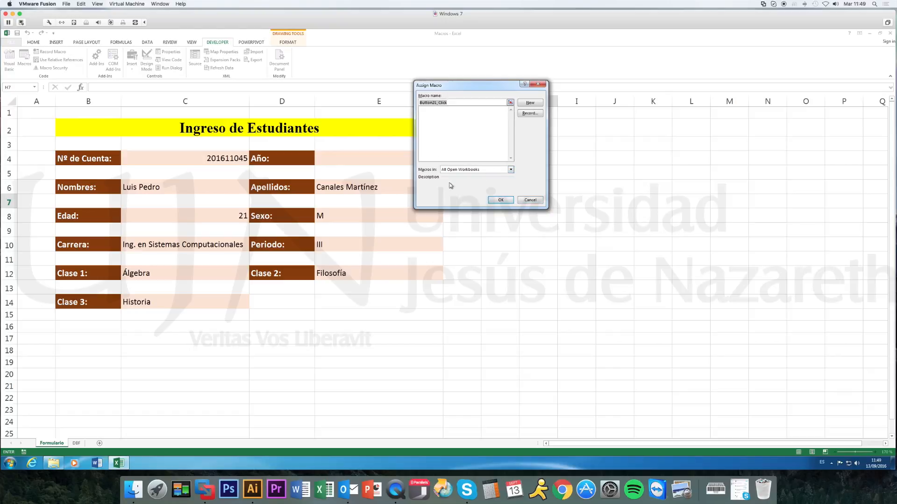
left_click(530, 200)
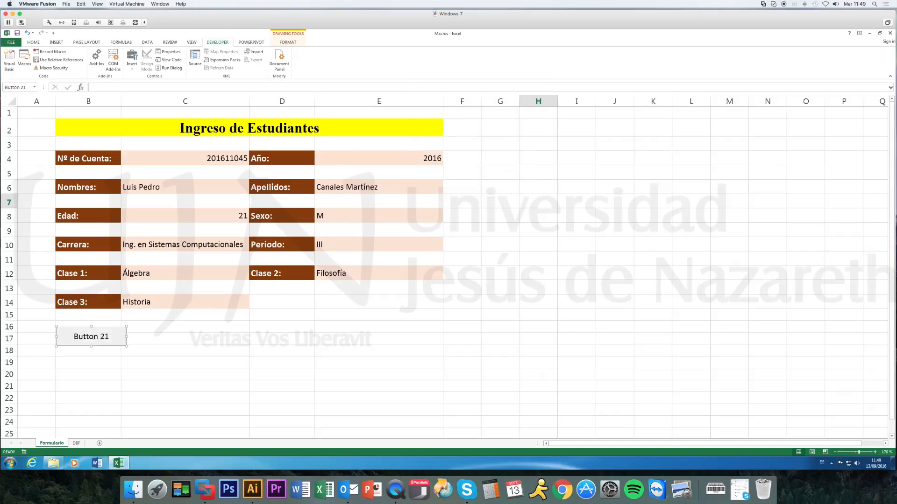
Change the new button's label to Guardar and keep the button selected.
left_click(94, 337)
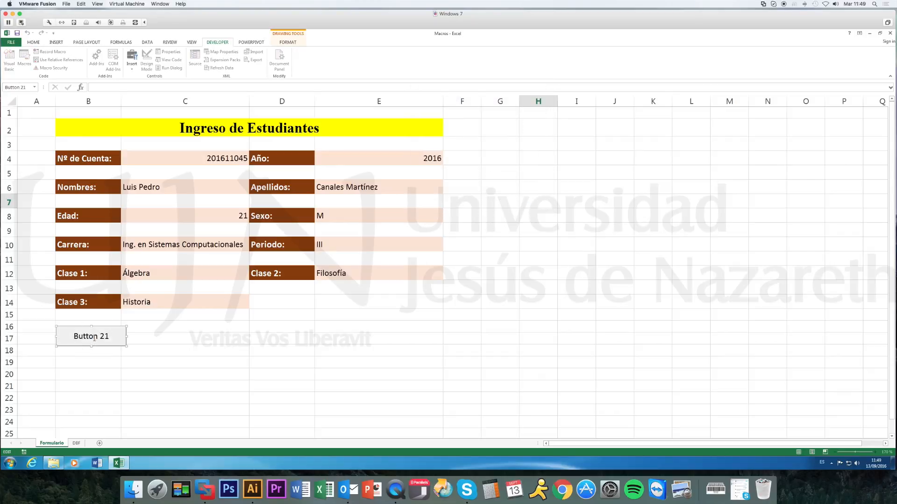
left_click_drag(107, 336, 73, 337)
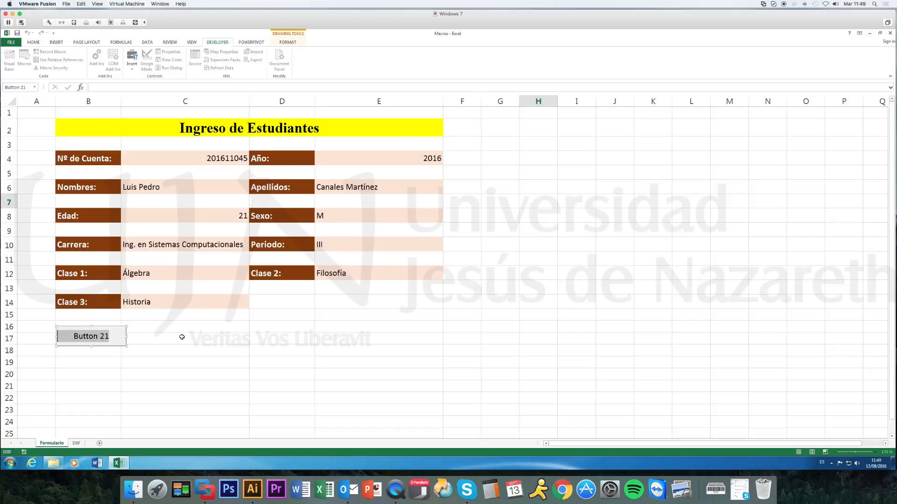
type("Gua")
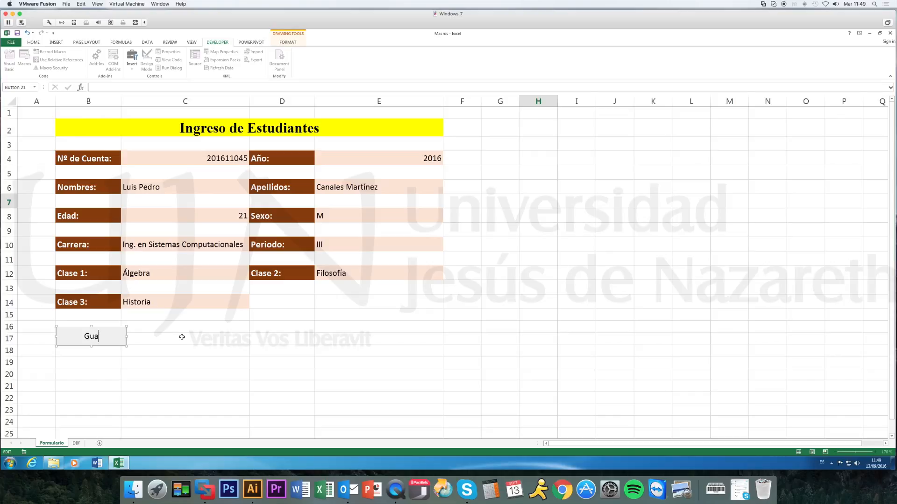
type("rdar")
left_click(154, 341)
left_click(125, 335)
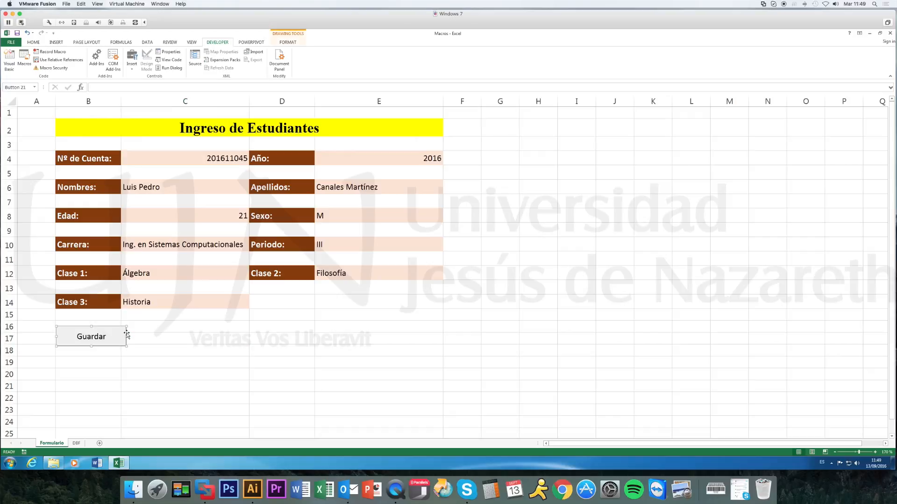
Narrow the Guardar button to the width of column B and place four copies beside it, ending at the outer edge of column E.
left_click(293, 42)
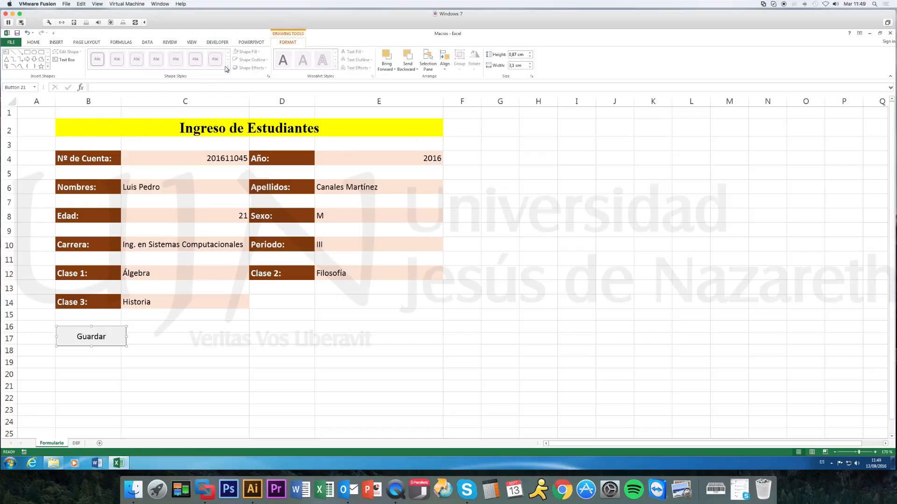
left_click(170, 352)
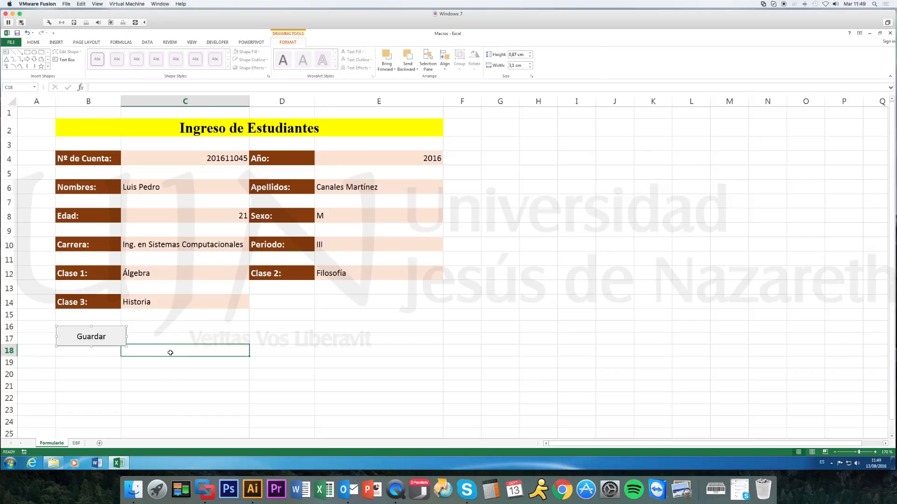
left_click(122, 338)
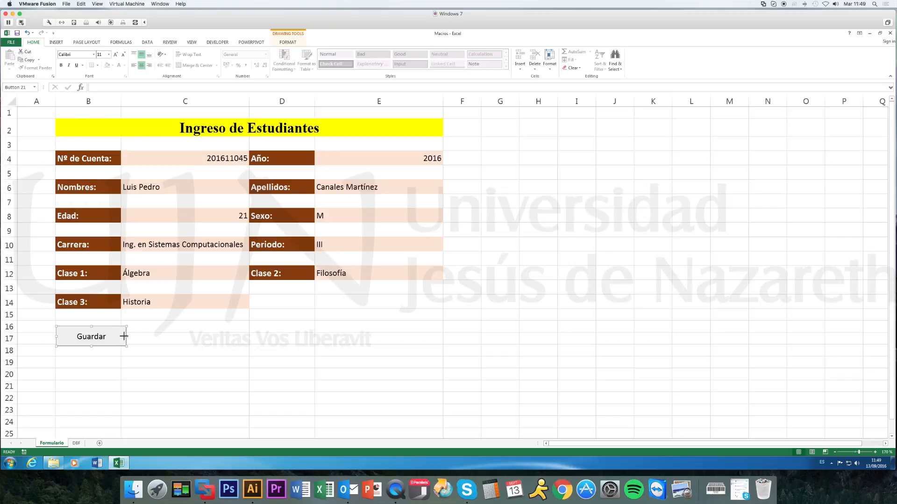
left_click_drag(124, 336, 120, 336)
left_click_drag(124, 338, 179, 337)
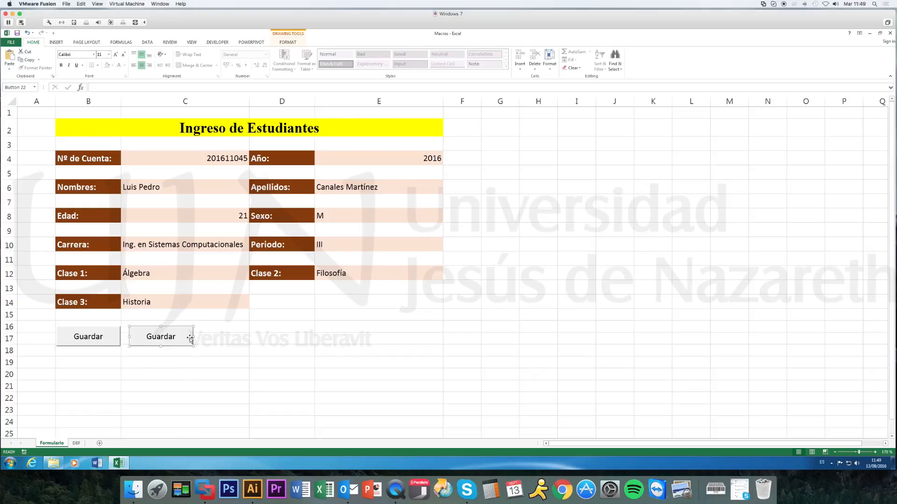
left_click_drag(120, 343, 433, 335)
Select all five Guardar buttons together and distribute them horizontally.
left_click(322, 338, "ctrl")
left_click(241, 340, "ctrl")
left_click(161, 338, "ctrl")
left_click(95, 337, "ctrl")
left_click(142, 388)
left_click(107, 342)
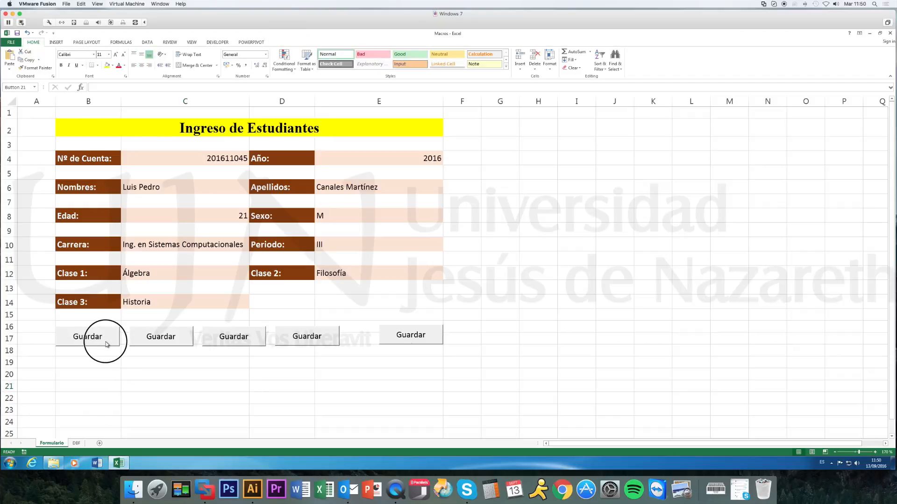
left_click(166, 341, "ctrl")
left_click(312, 335, "ctrl")
left_click(410, 335, "ctrl")
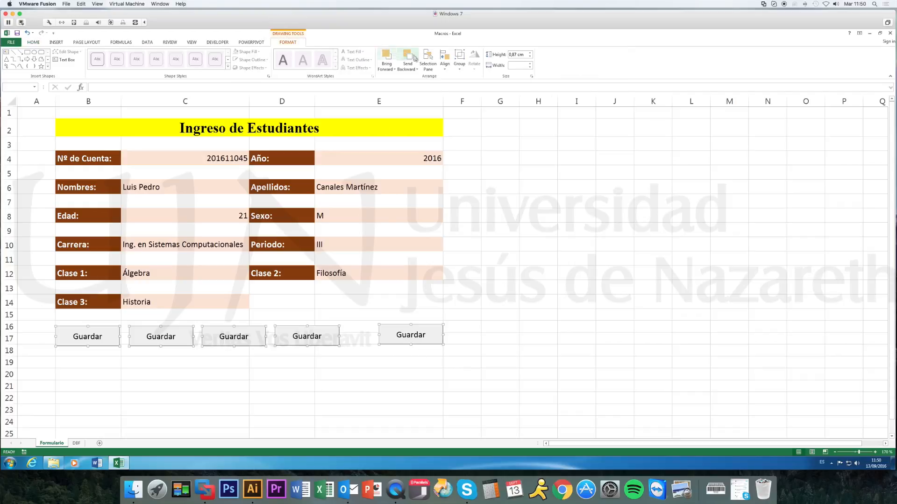
left_click(444, 69)
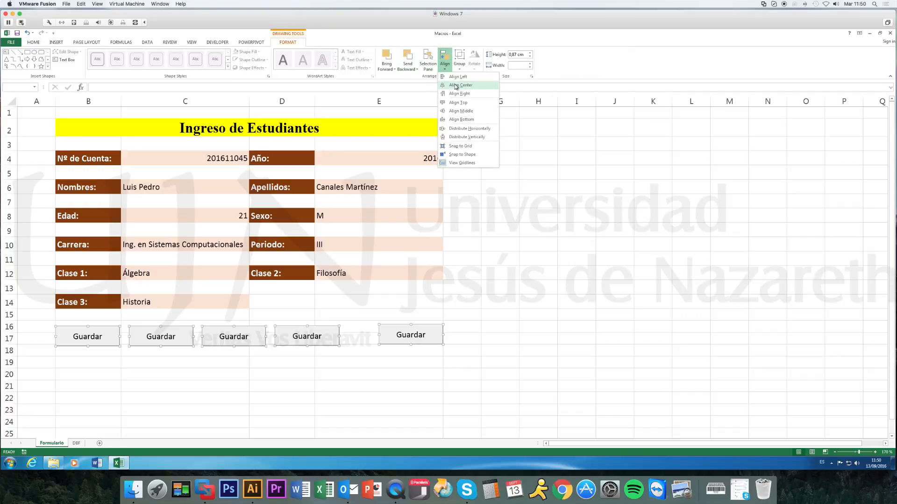
left_click(464, 130)
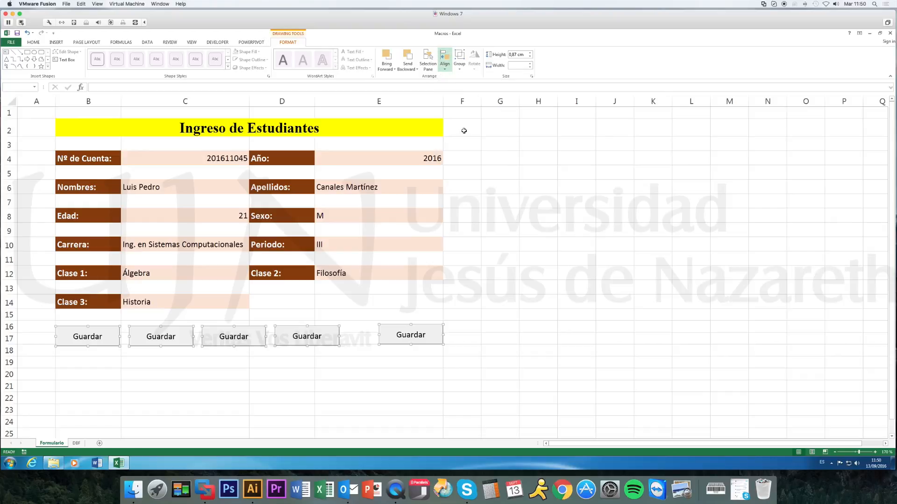
Align the tops of the five buttons, nudge them slightly down as a group, and deselect them.
left_click(444, 66)
left_click(458, 103)
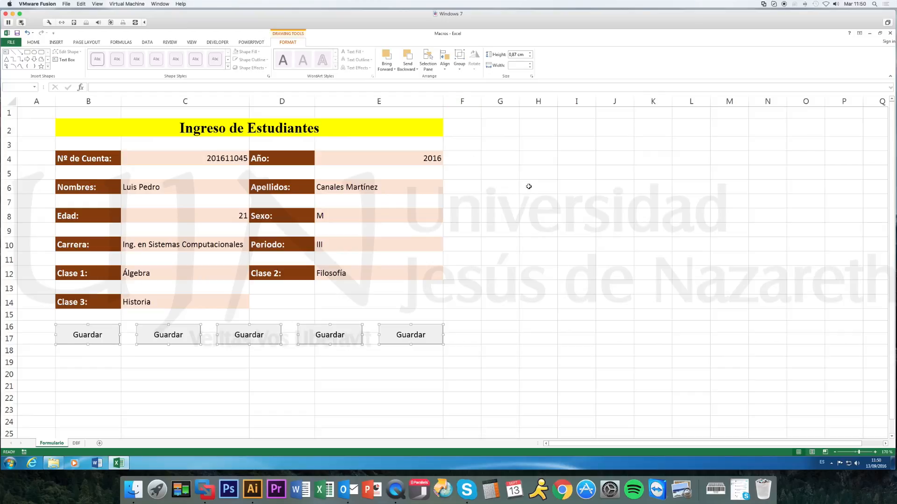
key("Down")
key("Down")
key("Down")
key("Down")
key("Down")
key("Down")
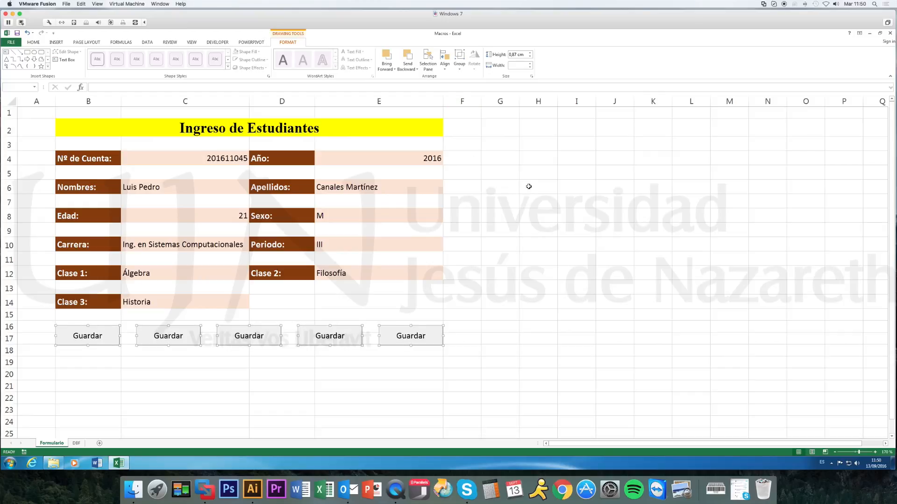
left_click(502, 226)
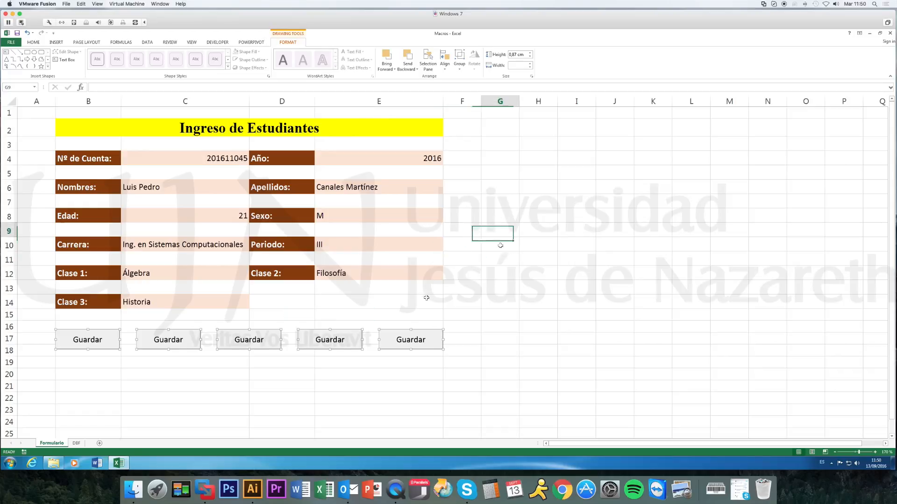
Change the label of the second button in the row to Borrar.
left_click(166, 340)
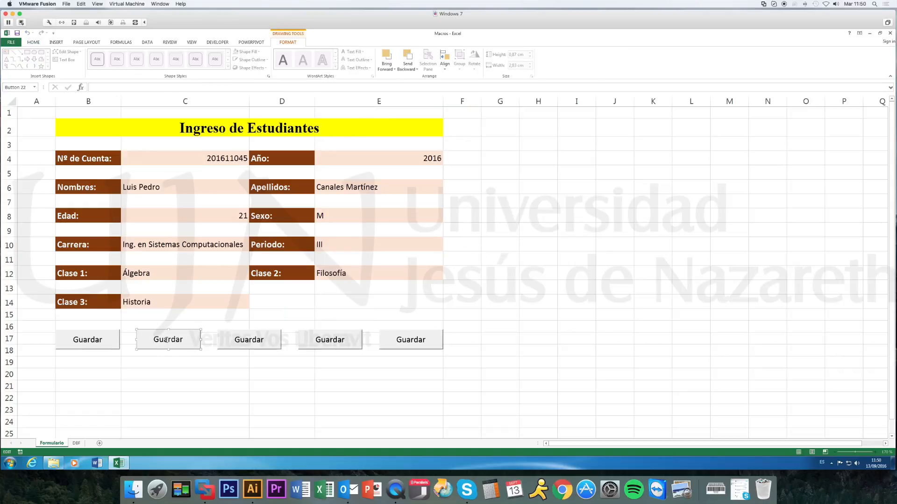
left_click_drag(177, 340, 148, 343)
type("Borrar")
Change the label of the third button in the row to Formato 1.
left_click(270, 339)
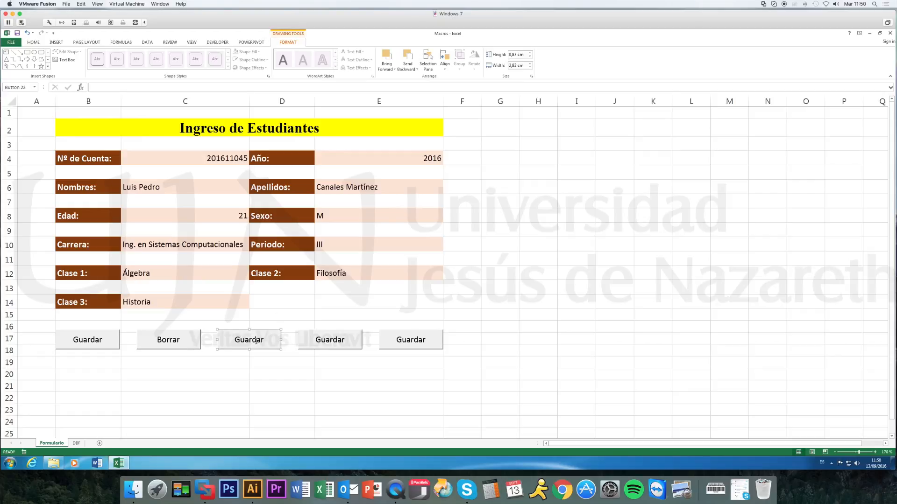
right_click(253, 340)
left_click(370, 362)
left_click(247, 343)
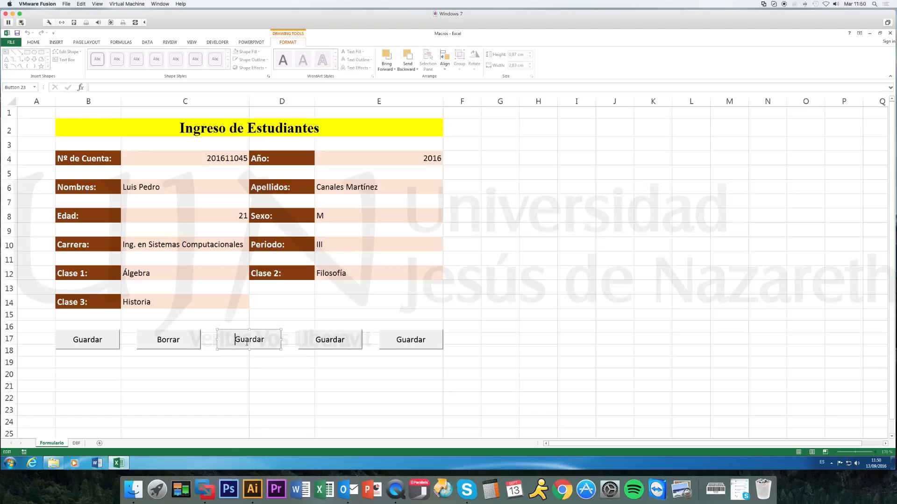
double_click(236, 341)
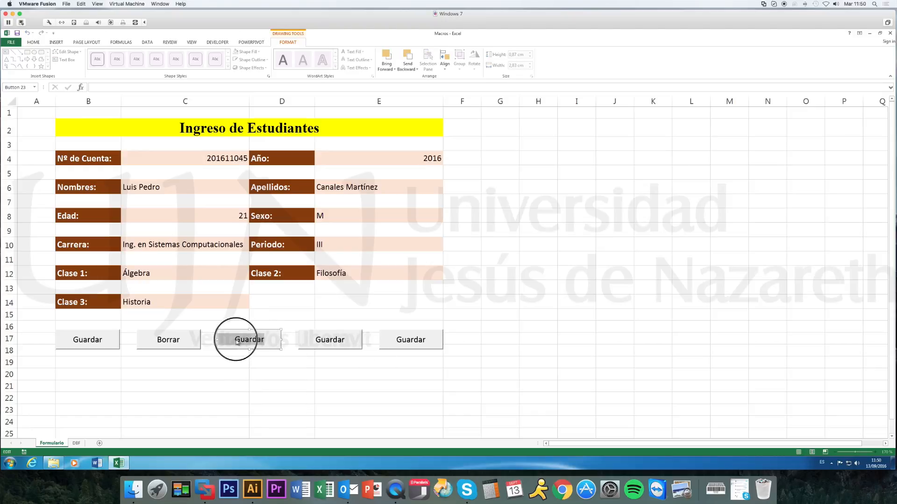
type("Forma")
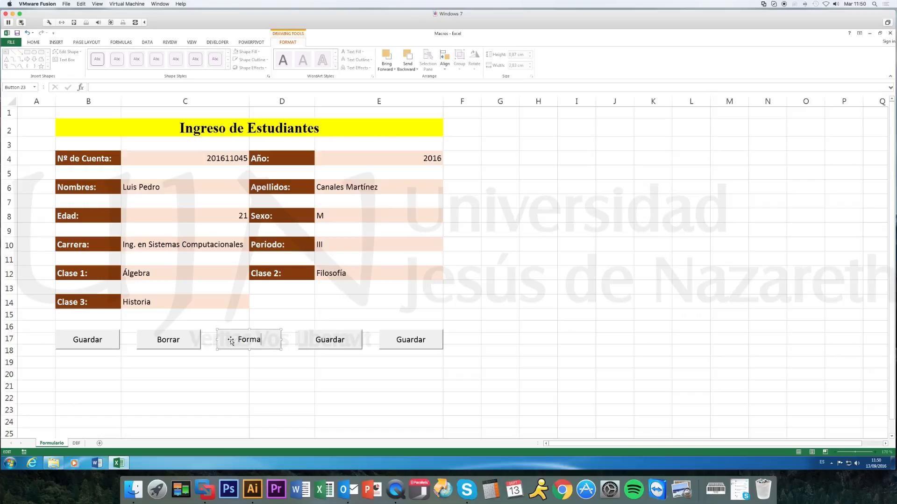
type("to 1")
Relabel the fourth button as Formato 2 and the fifth as Formato 3.
left_click(340, 341)
double_click(347, 341)
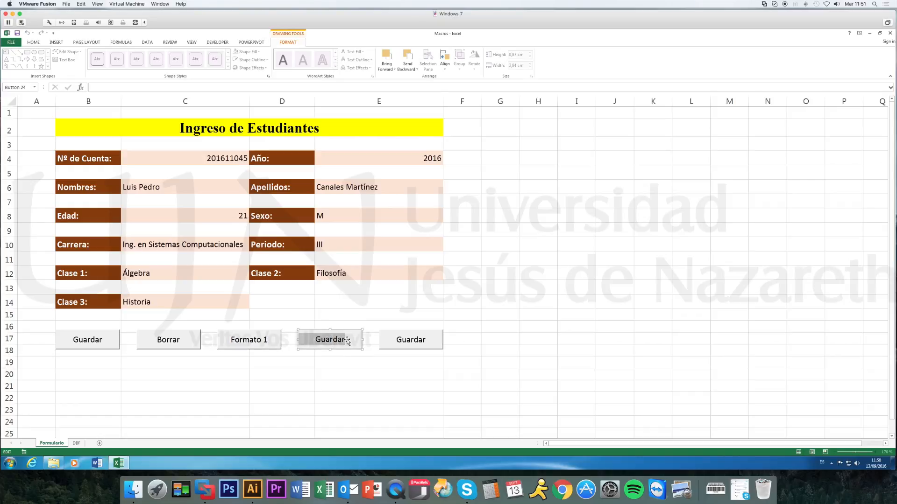
type("Gormato 2")
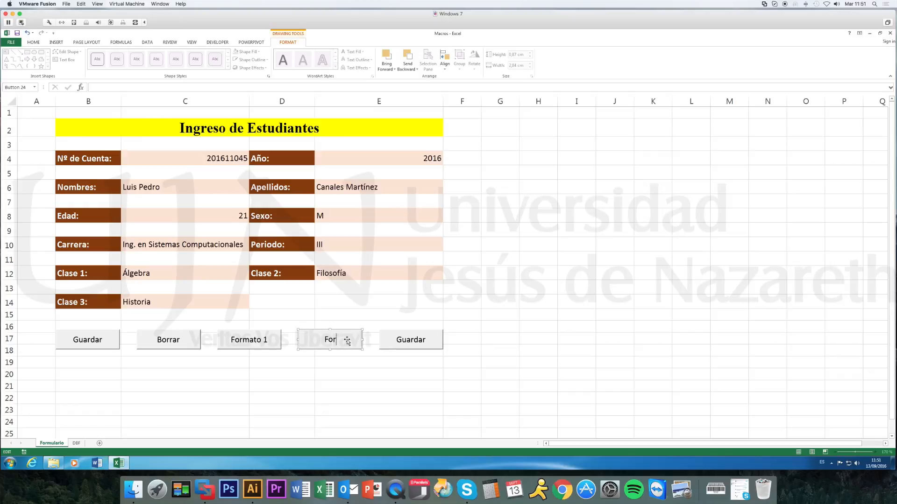
left_click(411, 340)
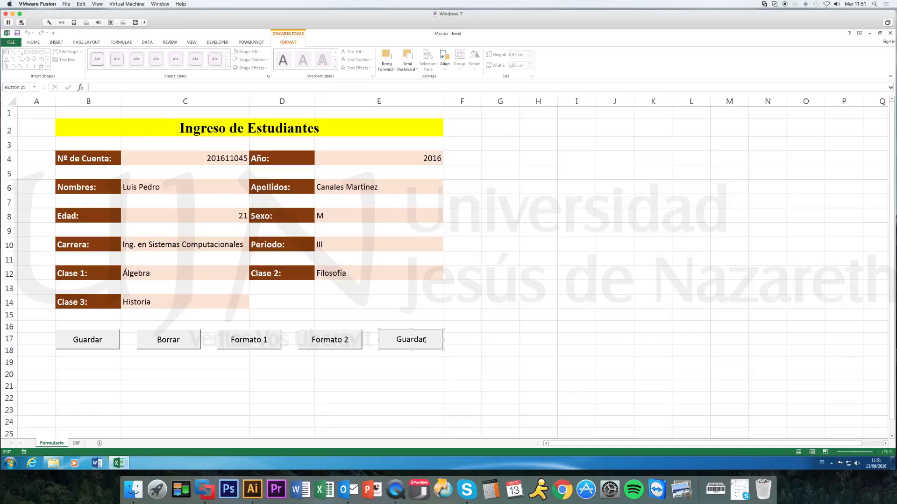
double_click(425, 340)
type("Formato 3")
left_click(512, 353)
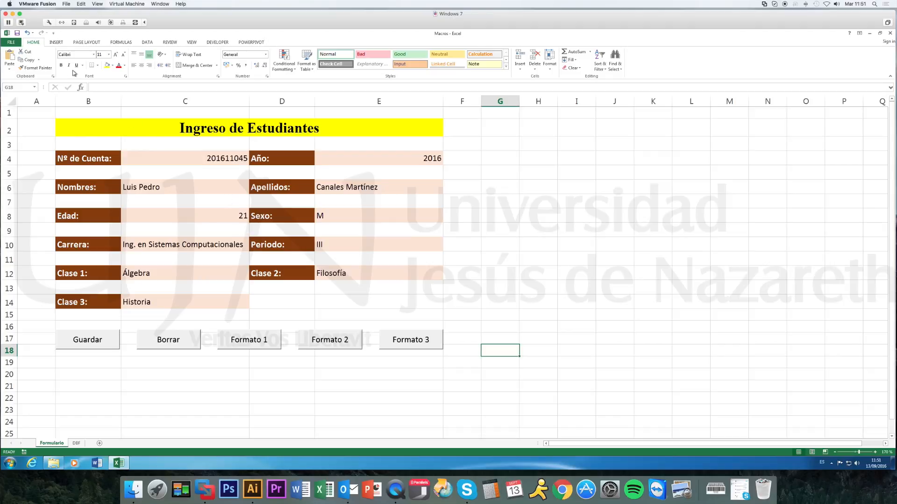
Start recording a macro named Guardar, stored in This Workbook, with the description "Guarda valores del formulario en la base de datos.".
left_click(219, 43)
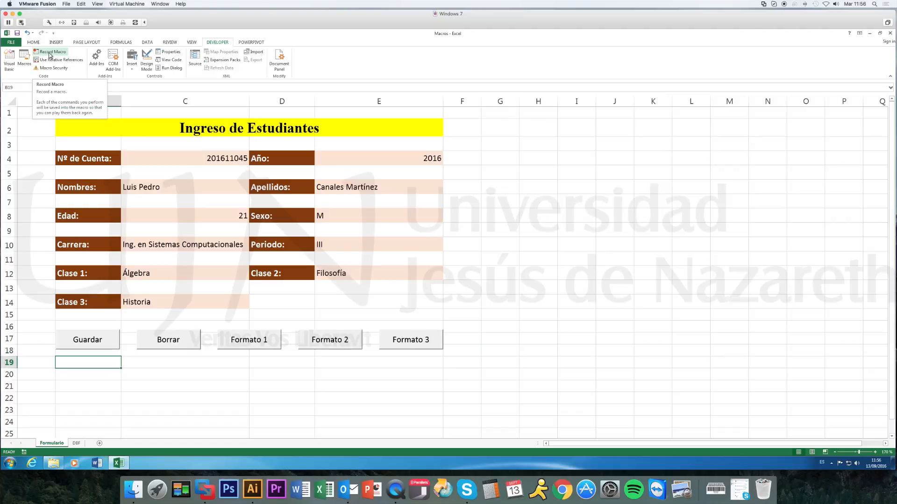
left_click(50, 55)
type("Guardar")
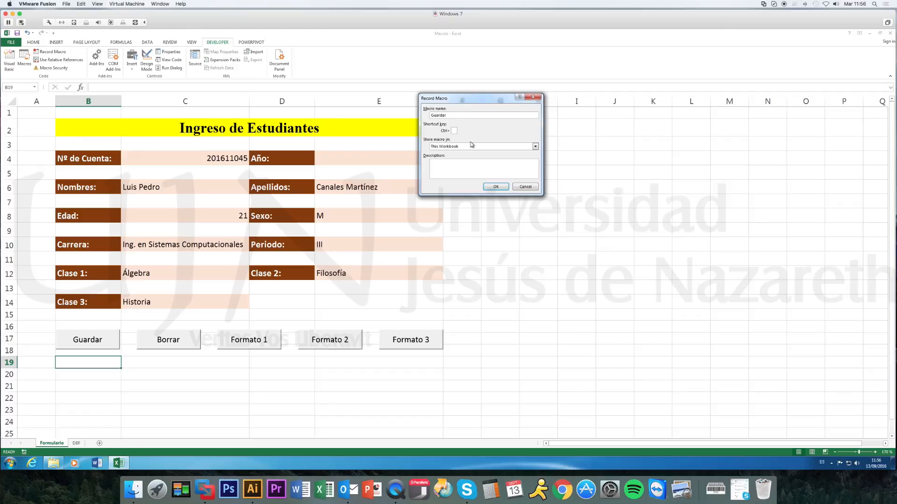
left_click(454, 170)
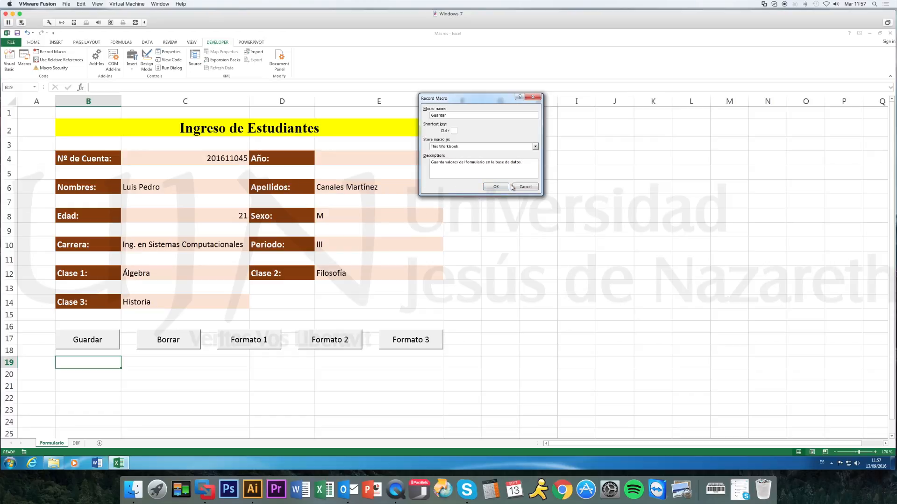
left_click(495, 187)
Insert a new sheet row at cell B5 of the DBF sheet.
left_click(76, 443)
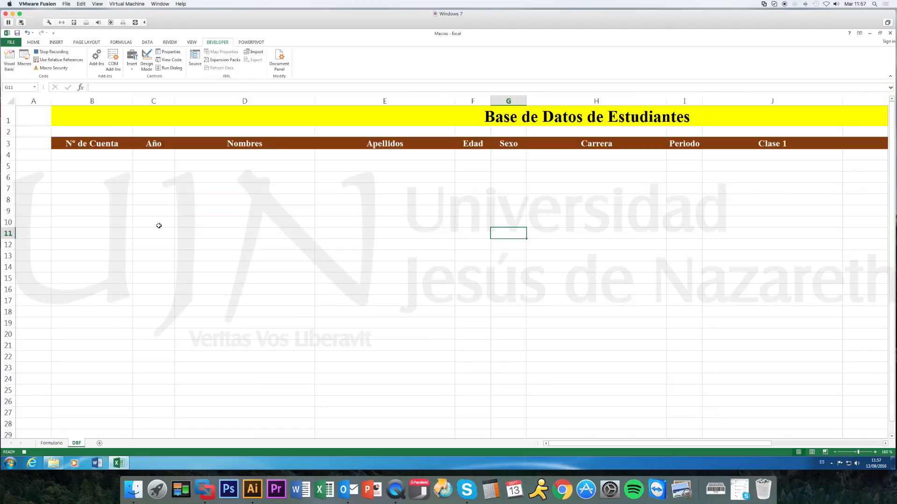
left_click(108, 168)
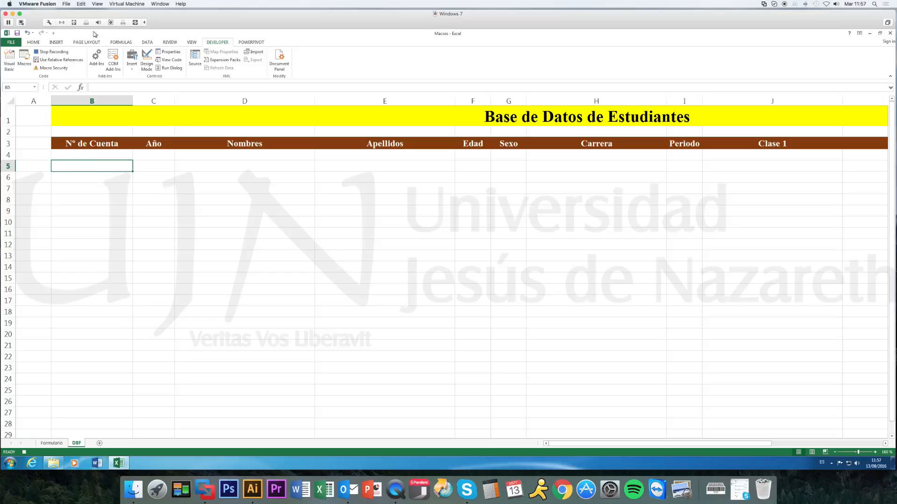
left_click(37, 43)
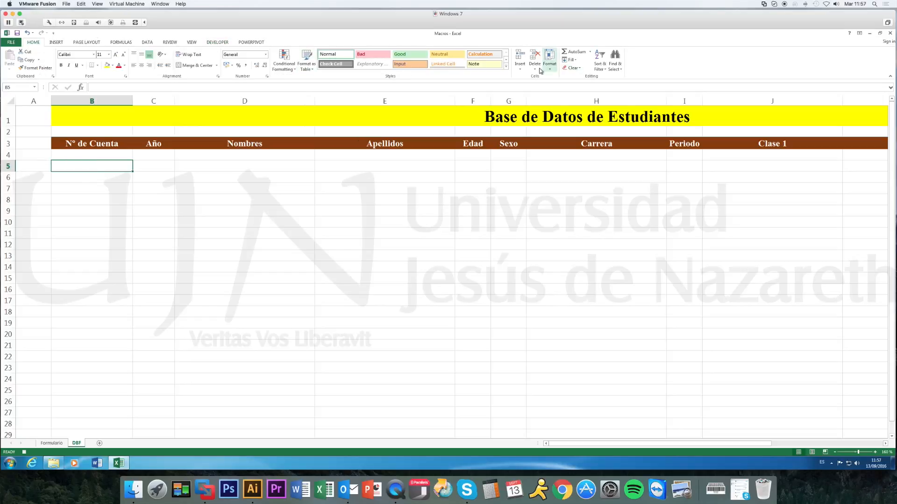
left_click(521, 69)
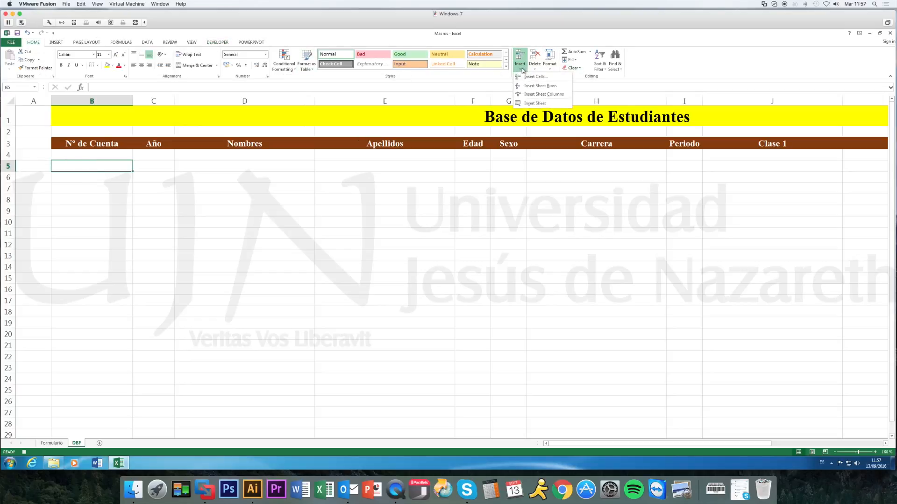
left_click(539, 87)
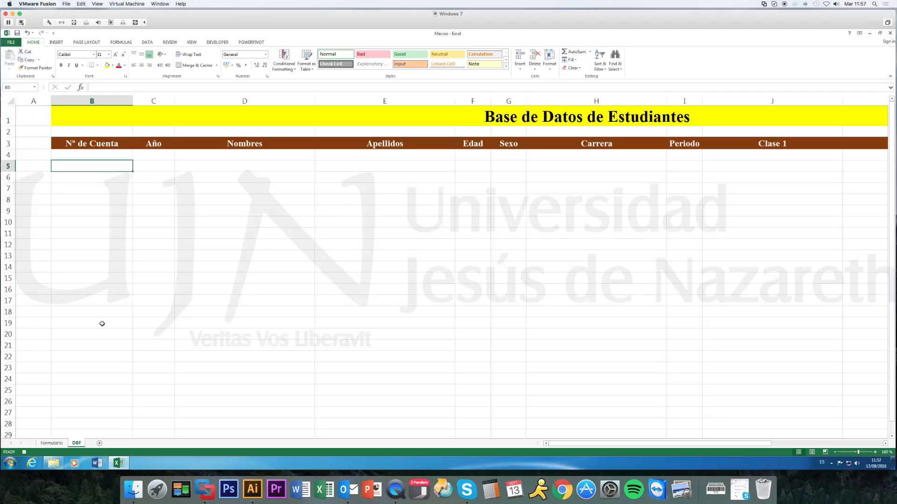
Copy the Nº de Cuenta entry from Formulario cell C4 and paste it as values into DBF cell B5.
left_click(53, 443)
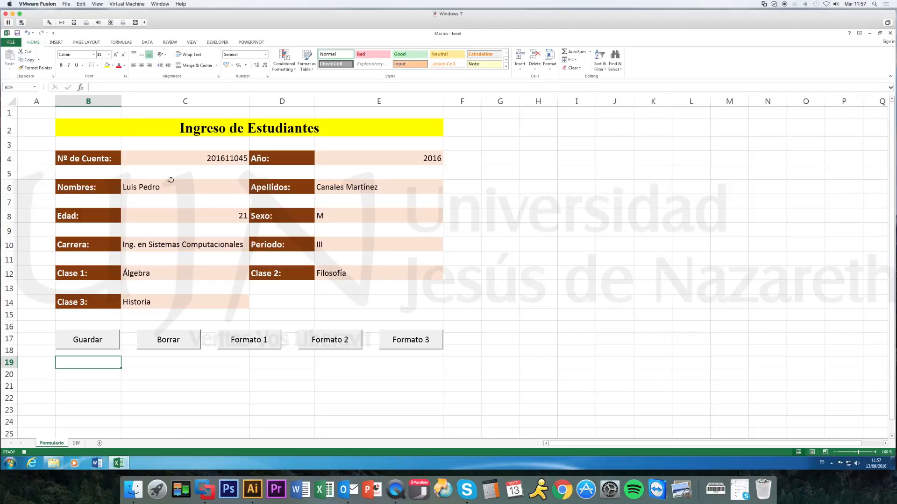
left_click(213, 160)
key("ctrl+c")
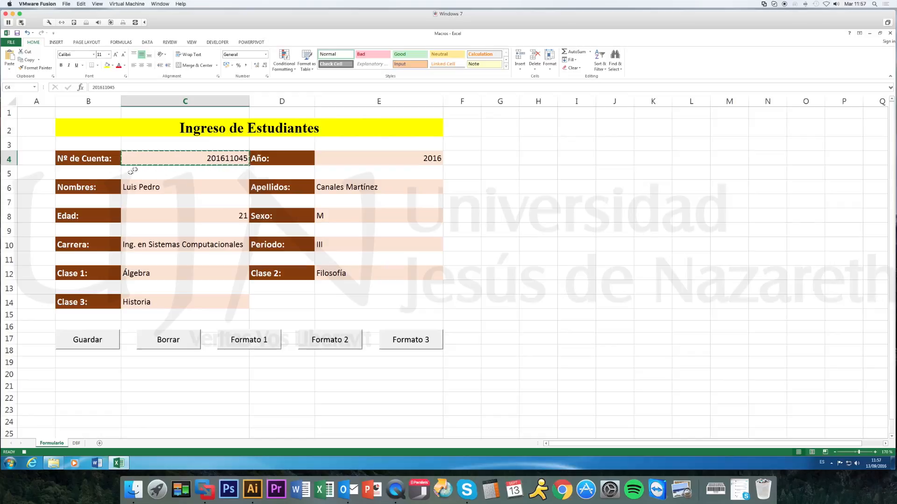
left_click(76, 444)
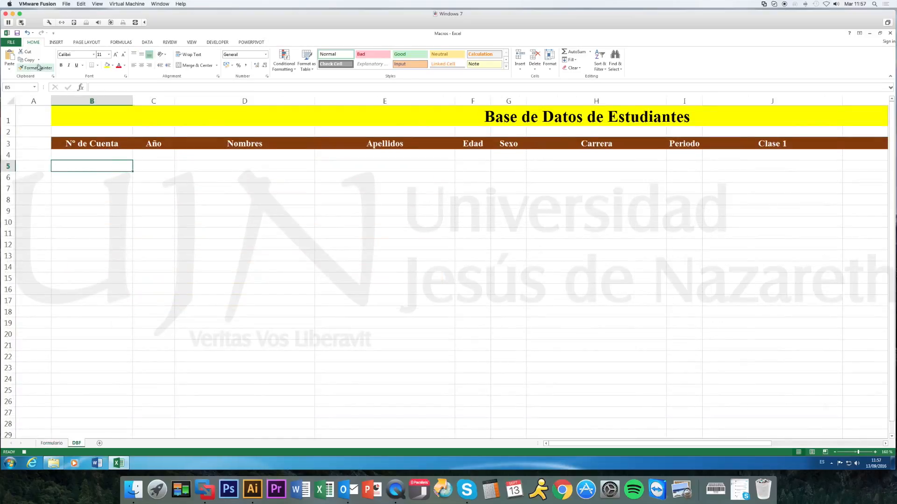
left_click(10, 69)
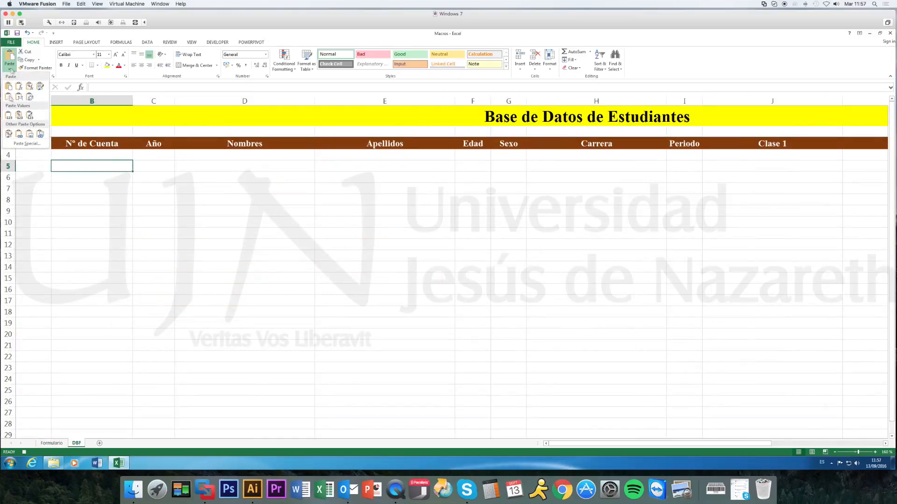
left_click(8, 116)
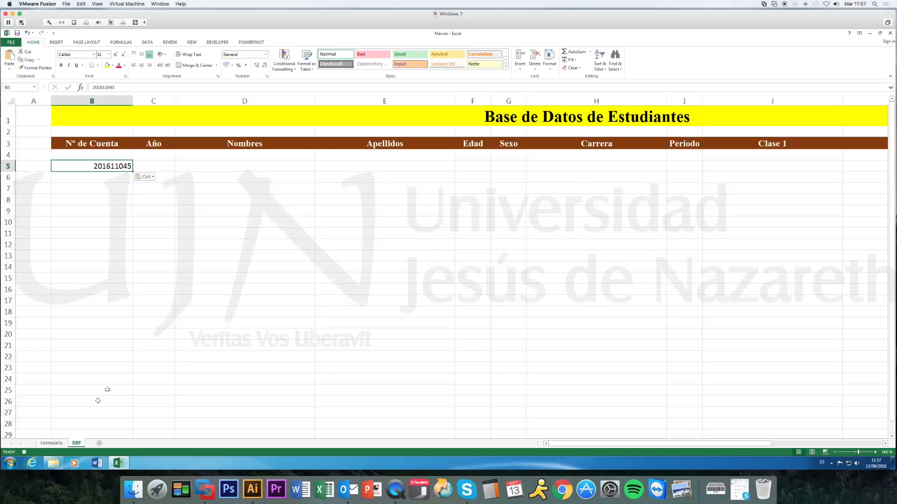
Copy the Año entry from Formulario cell E4 and paste it as values into DBF cell C5.
left_click(53, 444)
left_click(358, 159)
key("ctrl+c")
left_click(77, 443)
left_click(164, 165)
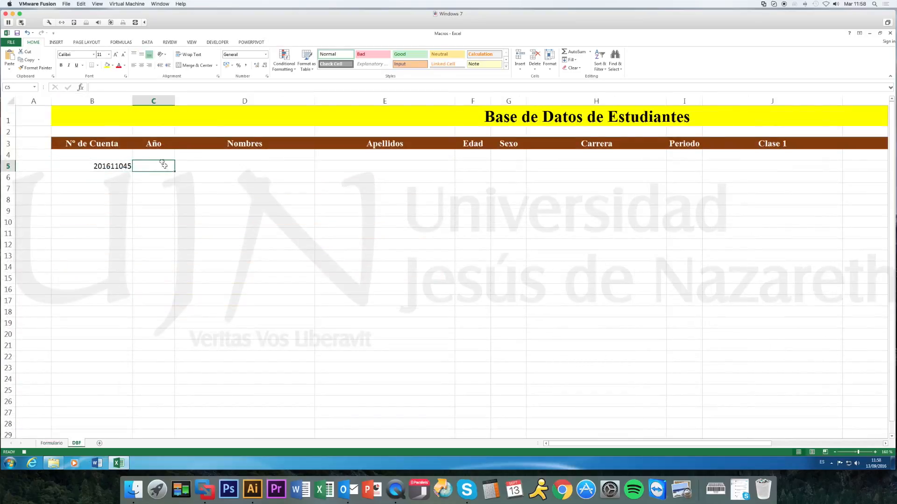
left_click(10, 69)
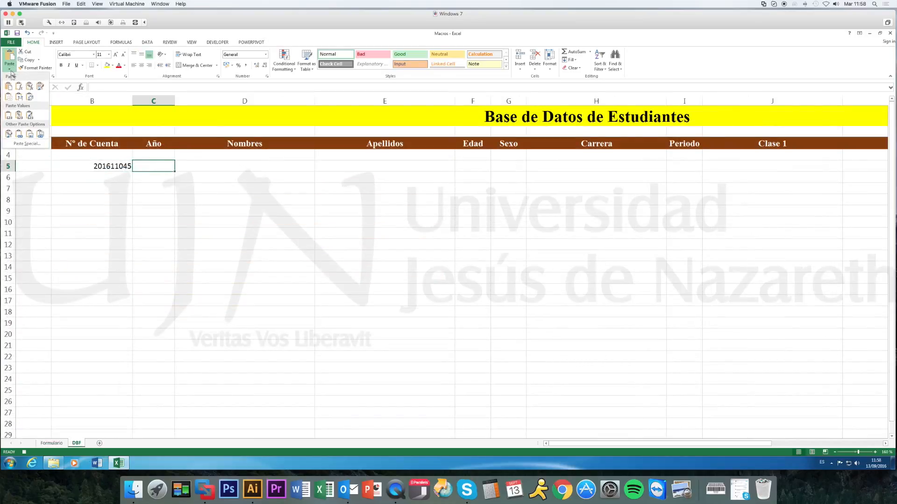
left_click(9, 117)
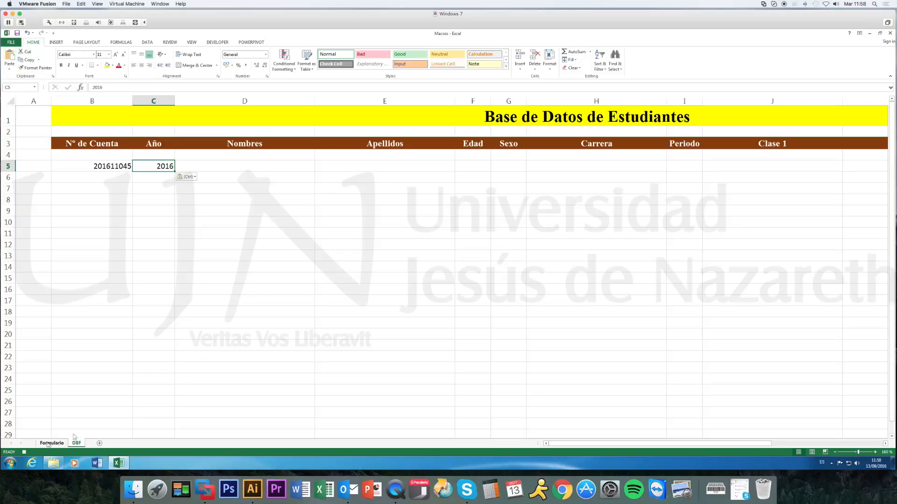
Copy the Nombres entry from Formulario cell C6 and paste it as values into DBF cell D5.
left_click(49, 443)
left_click(216, 193)
key("Escape")
key("ctrl+c")
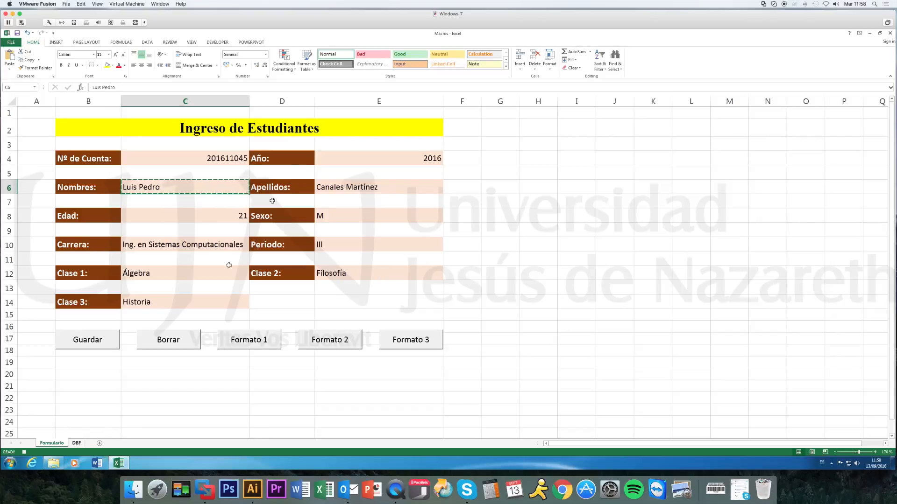
key("ctrl+Page_Down")
left_click(278, 166)
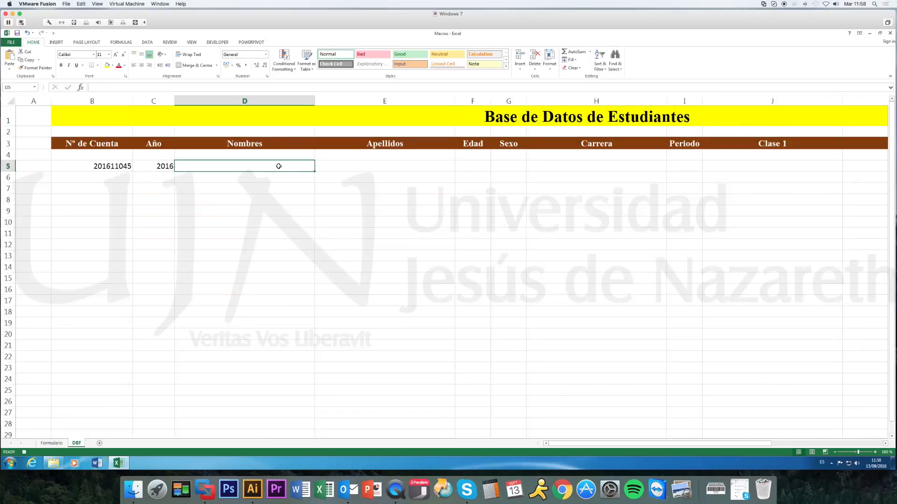
left_click(10, 68)
left_click(9, 114)
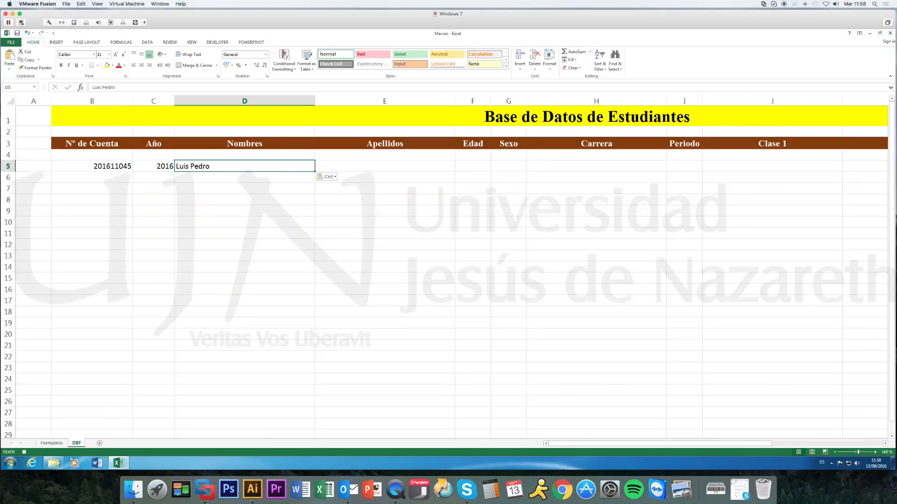
Copy the Apellidos entry from Formulario cell E6 and paste it as values into DBF cell E5.
key("ctrl+Page_Up")
left_click(346, 186)
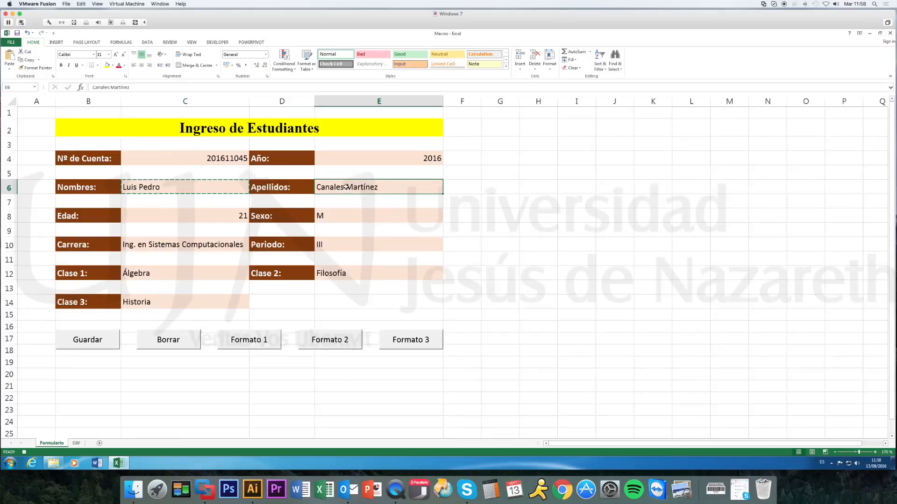
key("ctrl+c")
left_click(76, 444)
left_click(365, 166)
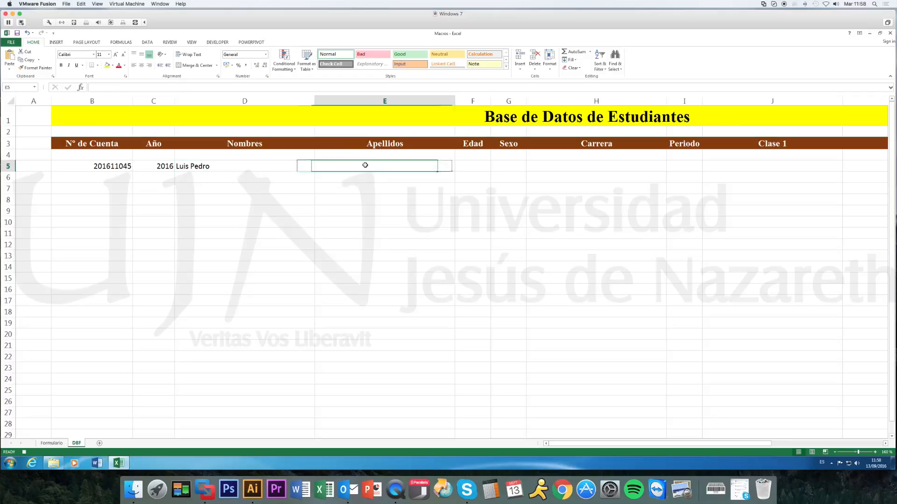
left_click(10, 67)
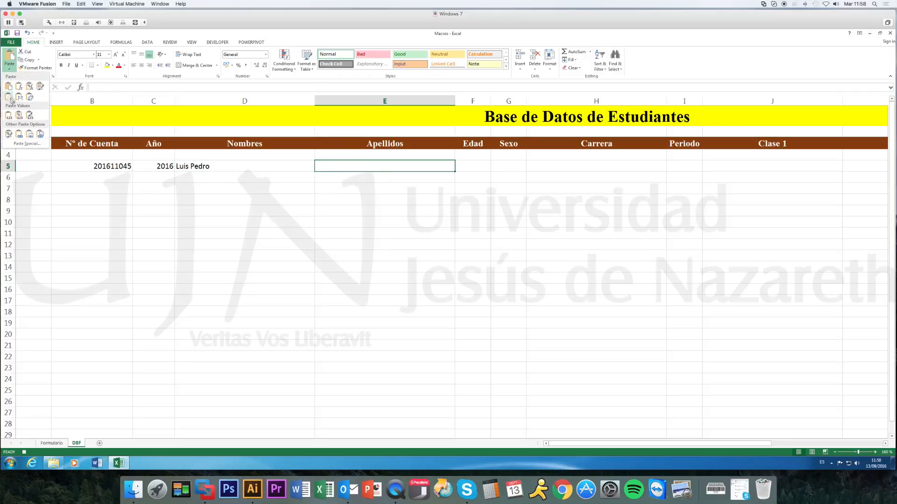
left_click(8, 115)
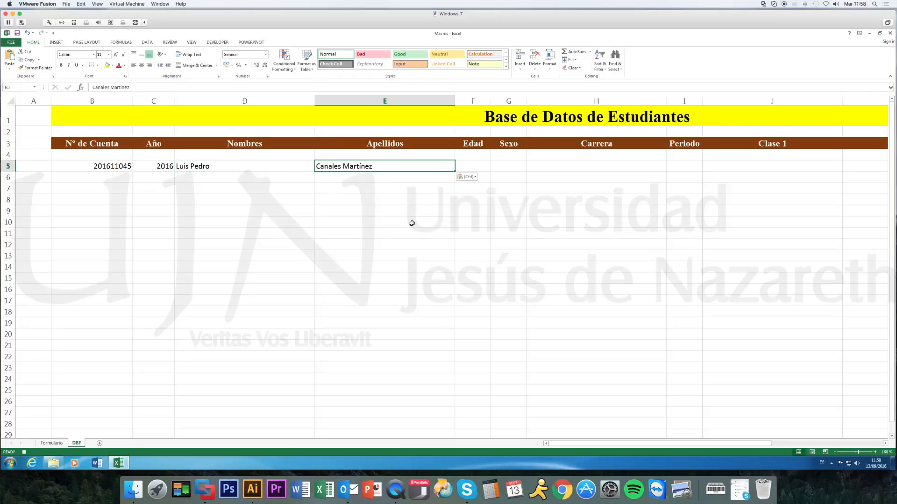
Copy the Edad entry from Formulario cell C8 and paste it as values into DBF cell F5.
left_click(45, 444)
left_click(187, 217)
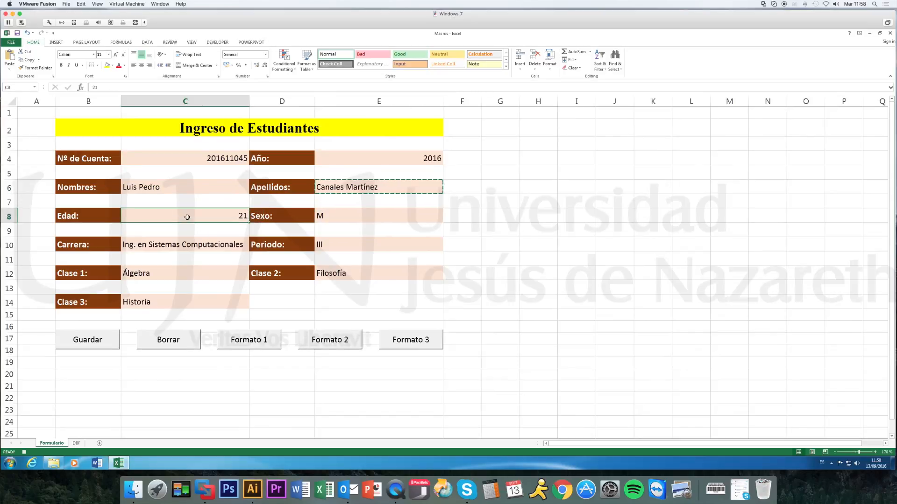
key("ctrl+c")
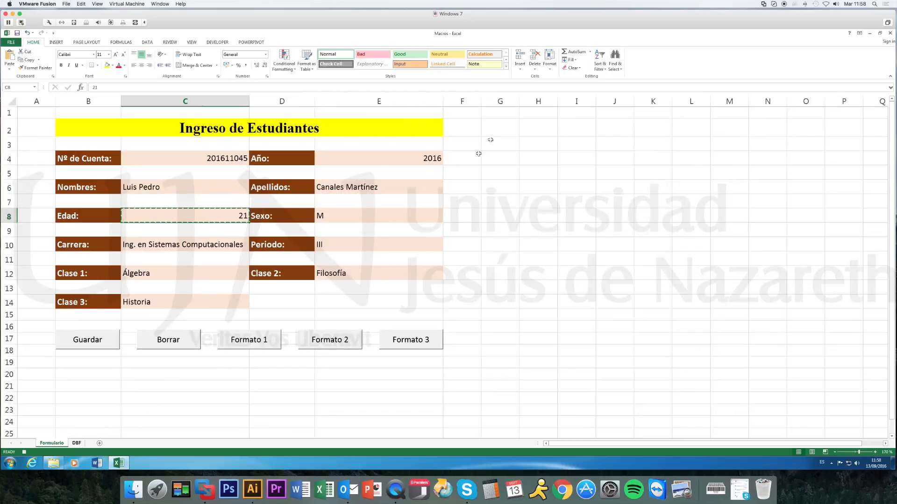
key("ctrl+Page_Down")
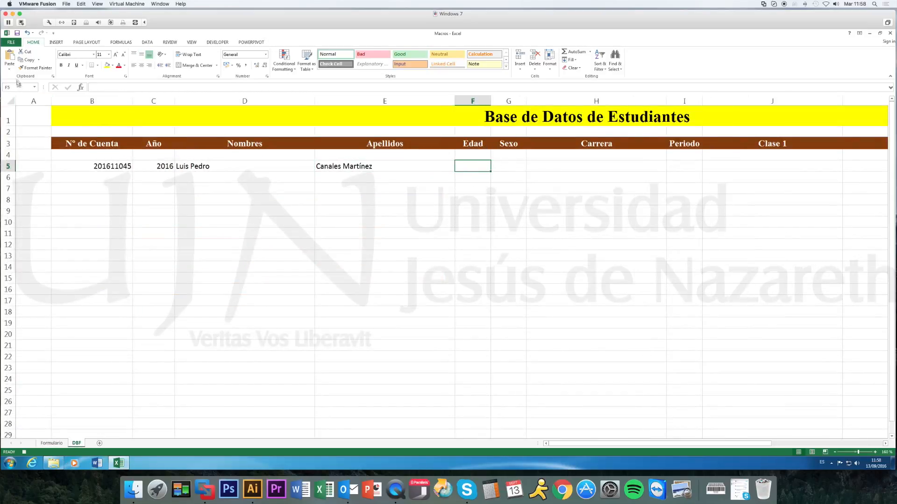
left_click(9, 69)
left_click(9, 114)
Copy the Sexo entry from Formulario cell E8 and paste it as values into DBF cell G5.
left_click(52, 443)
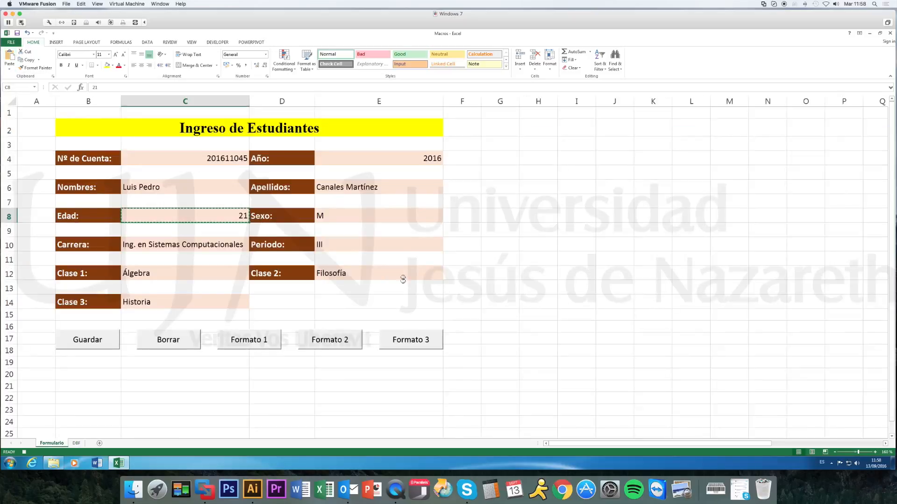
left_click(351, 216)
key("ctrl+c")
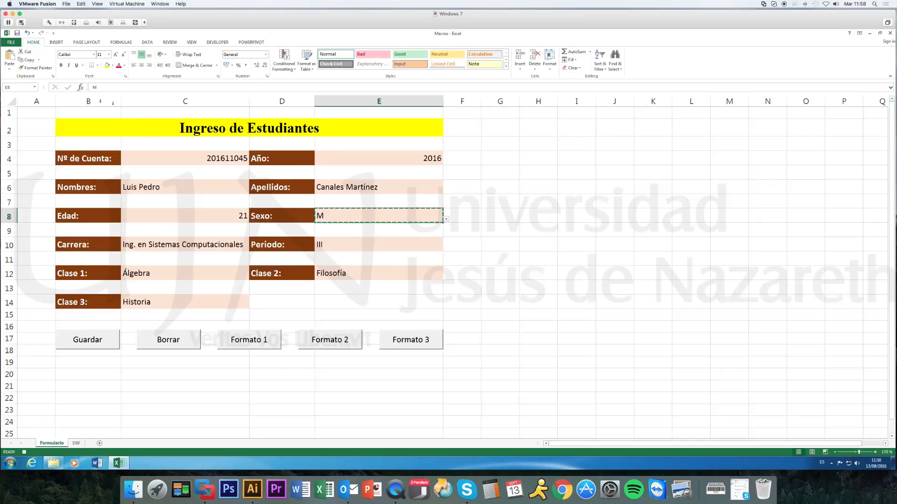
left_click(76, 444)
left_click(511, 162)
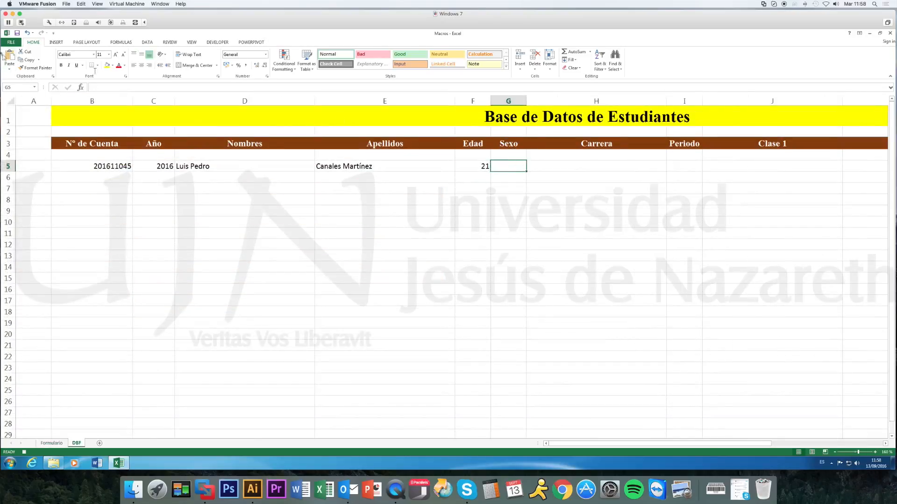
left_click(9, 69)
left_click(10, 114)
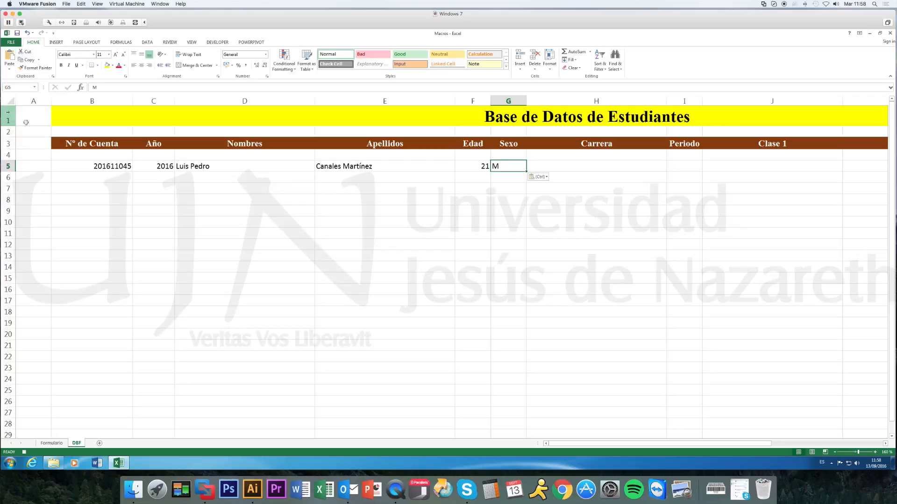
Copy the Carrera entry from Formulario cell C10 and paste it as values into DBF cell H5.
left_click(54, 447)
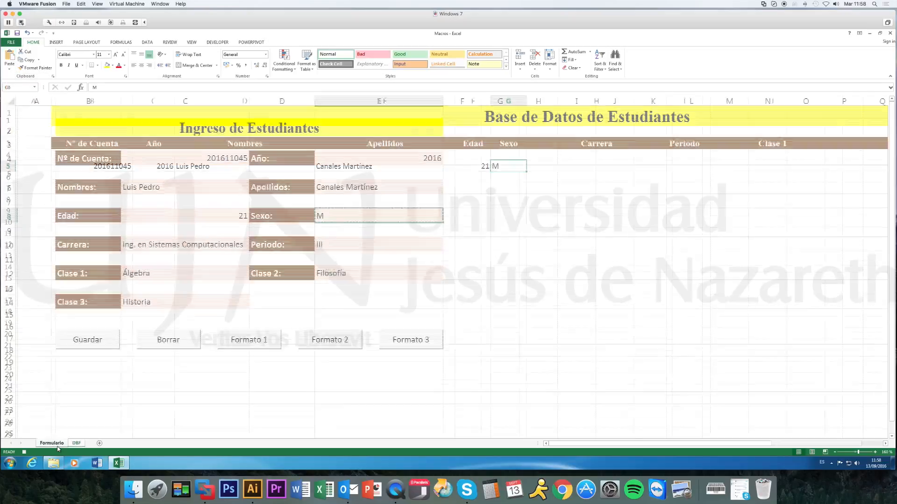
left_click(179, 244)
key("ctrl+c")
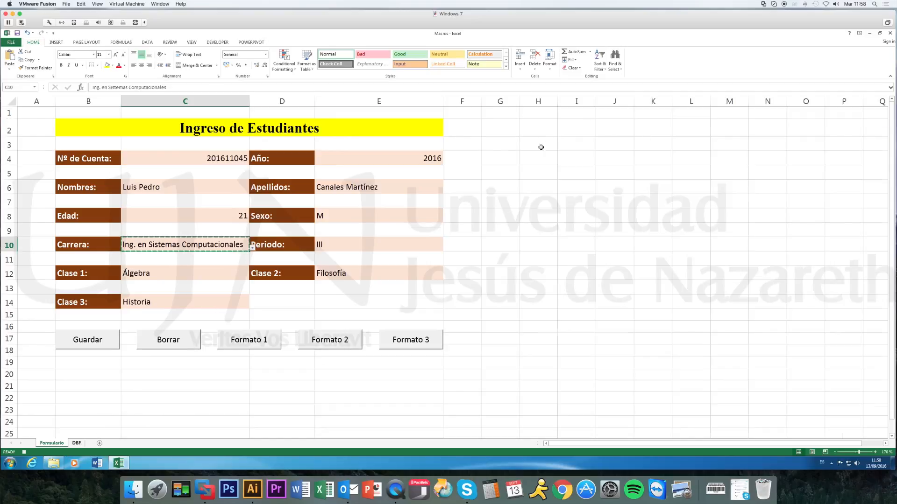
key("ctrl+Page_Down")
left_click(584, 167)
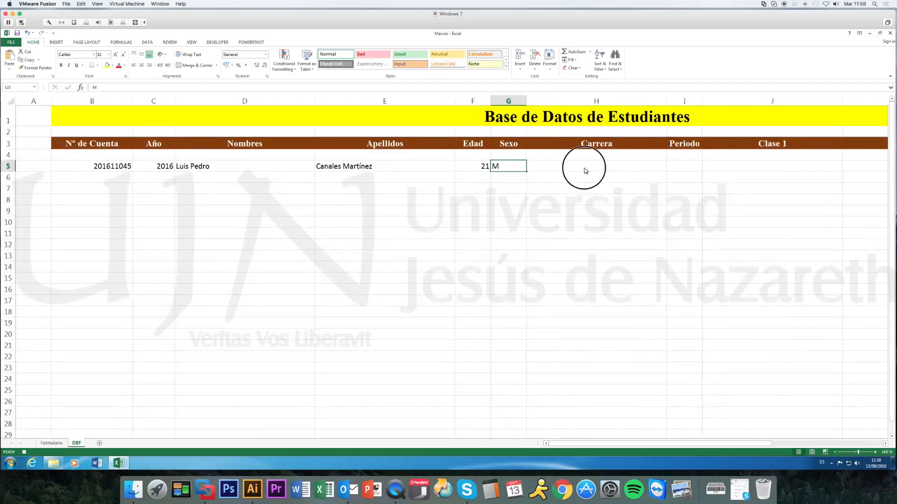
left_click(10, 71)
left_click(9, 117)
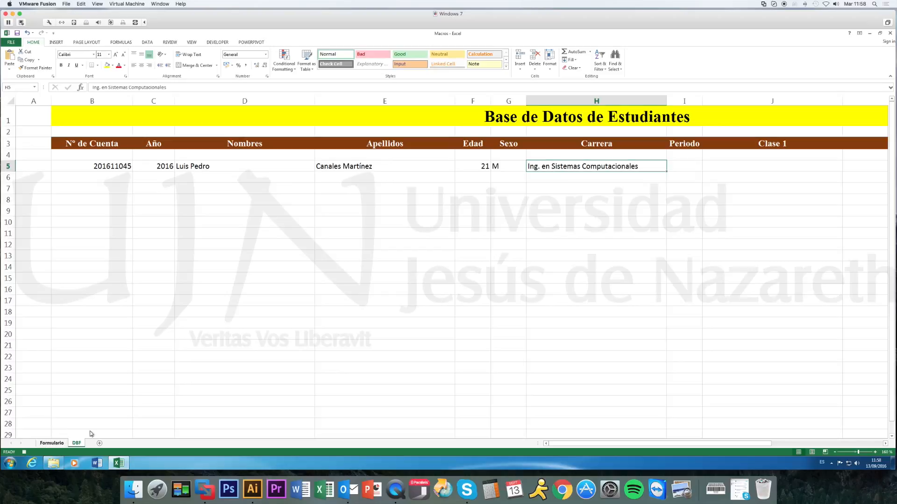
Copy the Periodo entry from Formulario cell E10 and paste it as values into DBF cell I5.
key("ctrl+Page_Up")
left_click(368, 242)
key("ctrl+c")
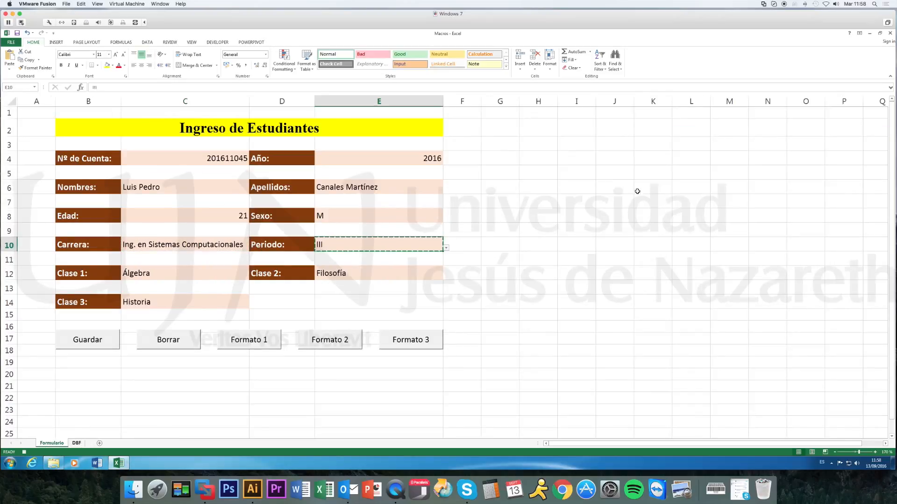
key("ctrl+Page_Down")
left_click(686, 168)
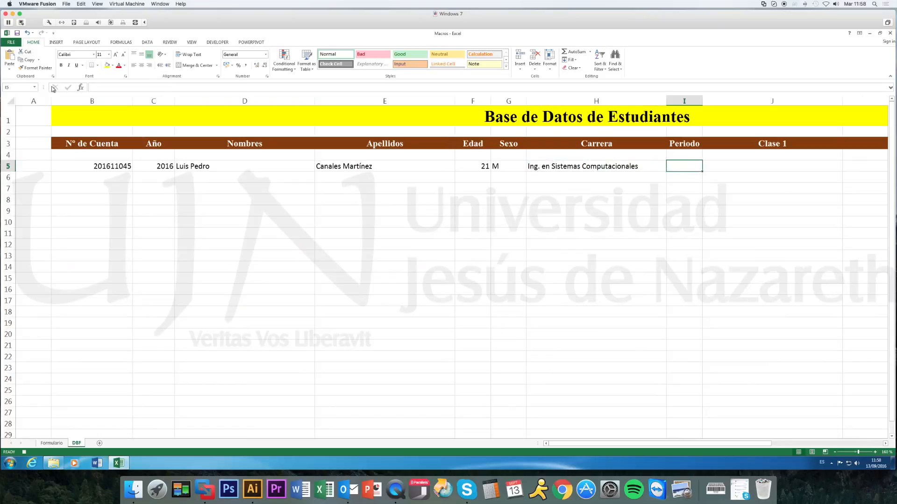
left_click(9, 68)
left_click(7, 117)
Copy the Clase 1 entry from Formulario cell C12 and paste it as values into DBF cell J5.
key("ctrl+Page_Up")
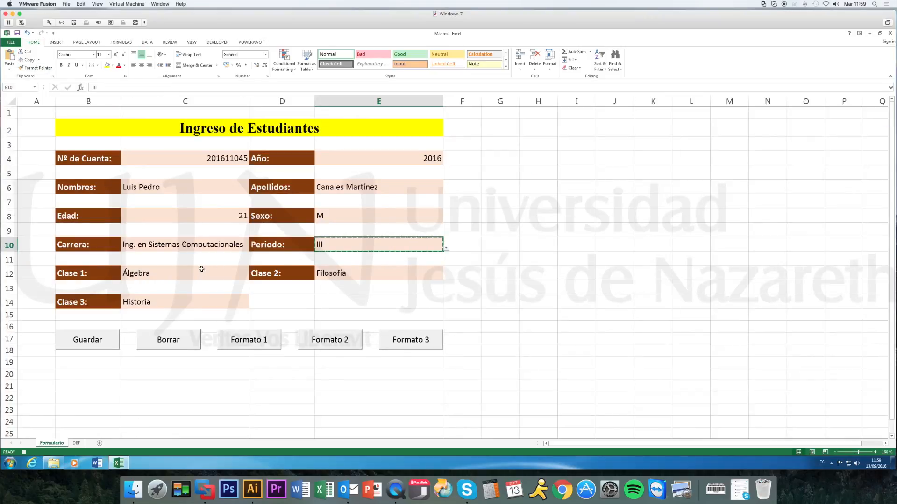
left_click(196, 273)
key("ctrl+c")
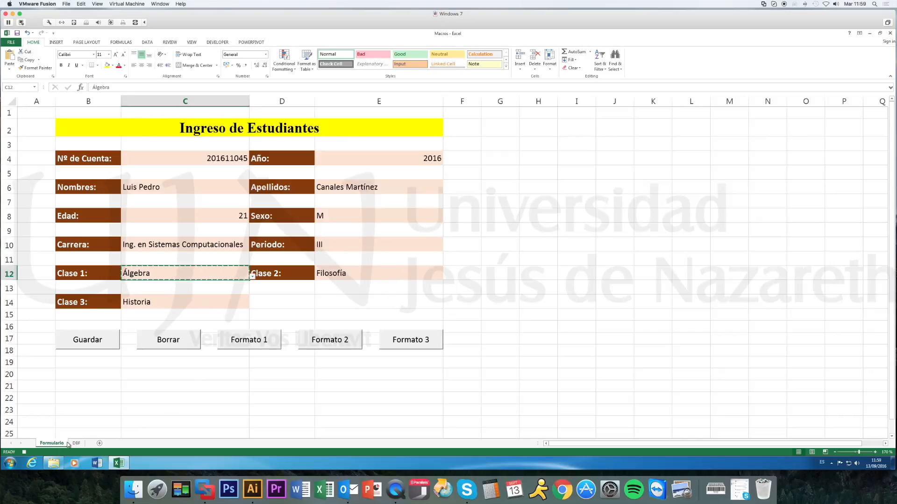
key("ctrl+Page_Down")
left_click(725, 168)
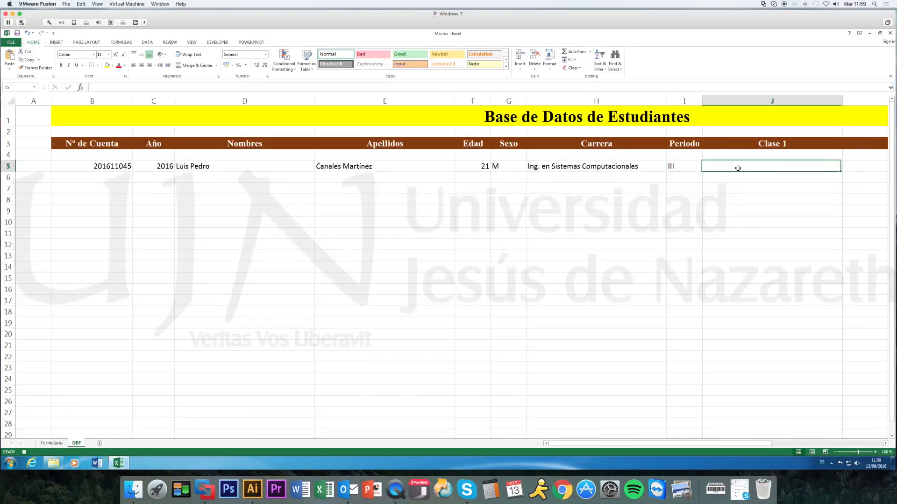
left_click(9, 69)
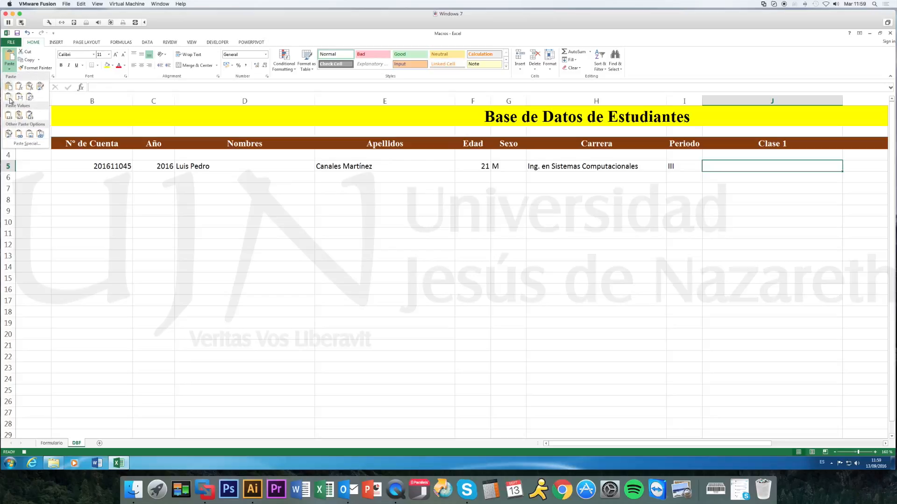
left_click(8, 117)
Copy the Clase 2 entry from Formulario cell E12 and paste it as values into DBF cell K5.
left_click(51, 444)
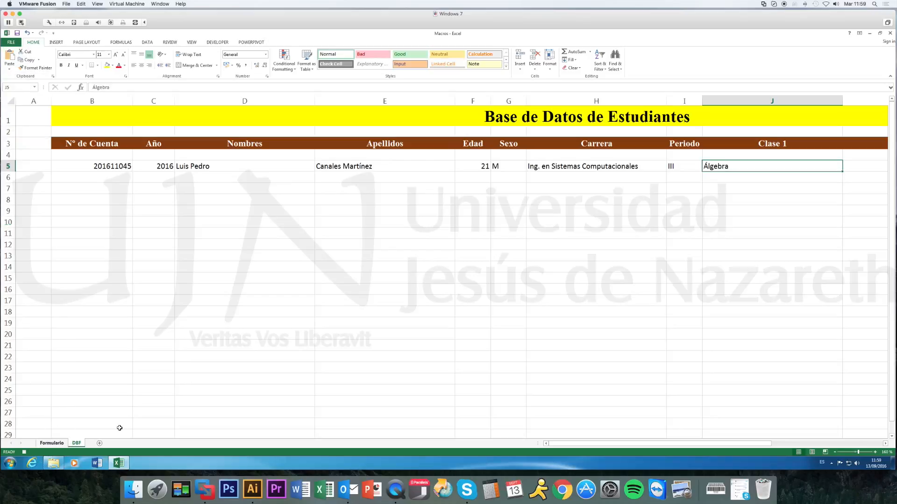
left_click(348, 274)
key("ctrl+c")
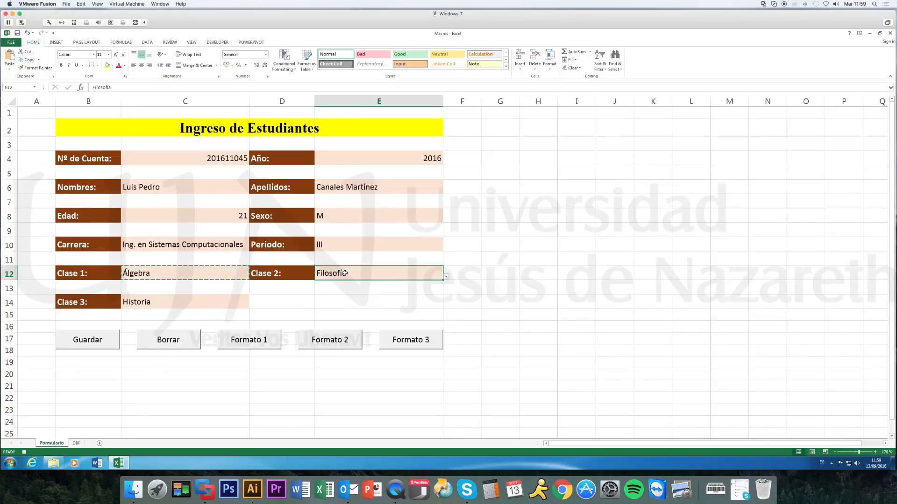
left_click(76, 444)
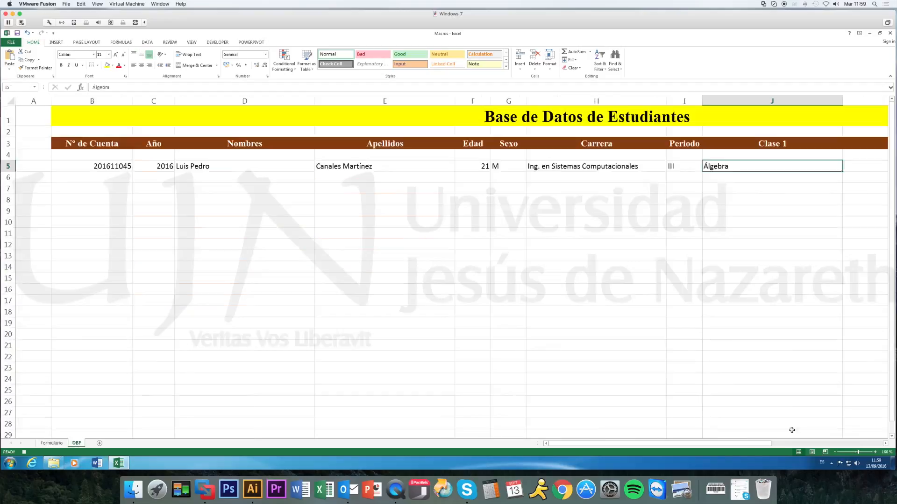
left_click_drag(795, 443, 859, 445)
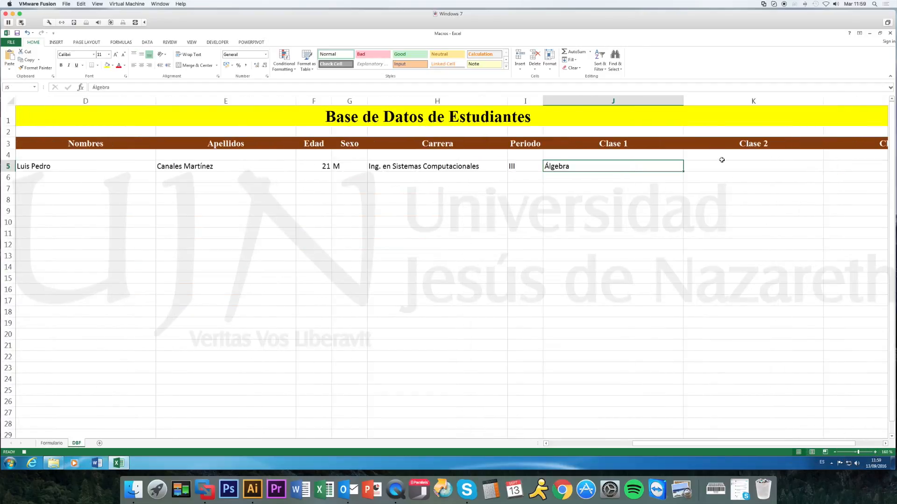
left_click(722, 165)
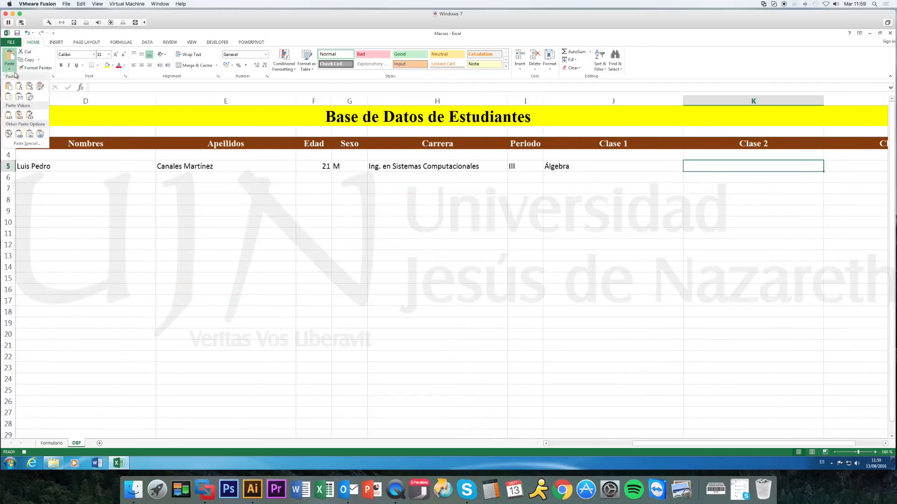
key("ctrl+v")
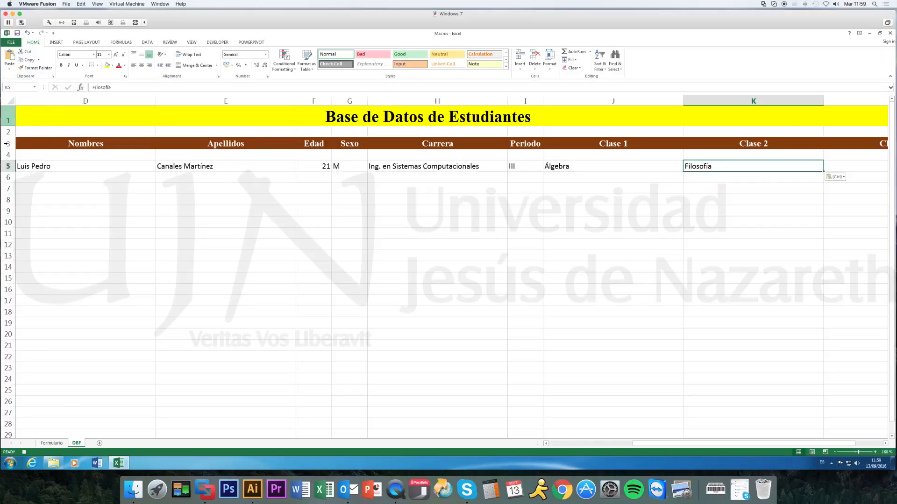
Copy the Clase 3 entry from Formulario cell C14 and paste it as values into DBF cell L5.
left_click(52, 443)
left_click(172, 301)
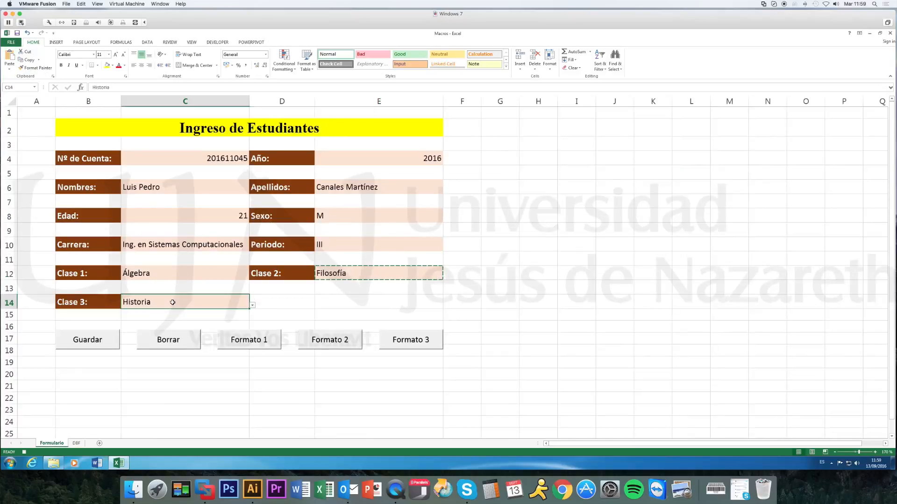
key("ctrl+c")
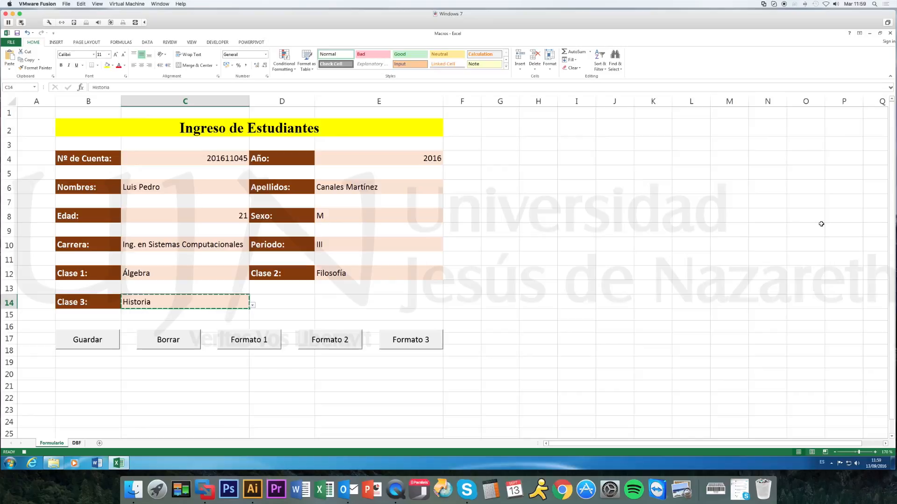
key("ctrl+Page_Down")
left_click(855, 163)
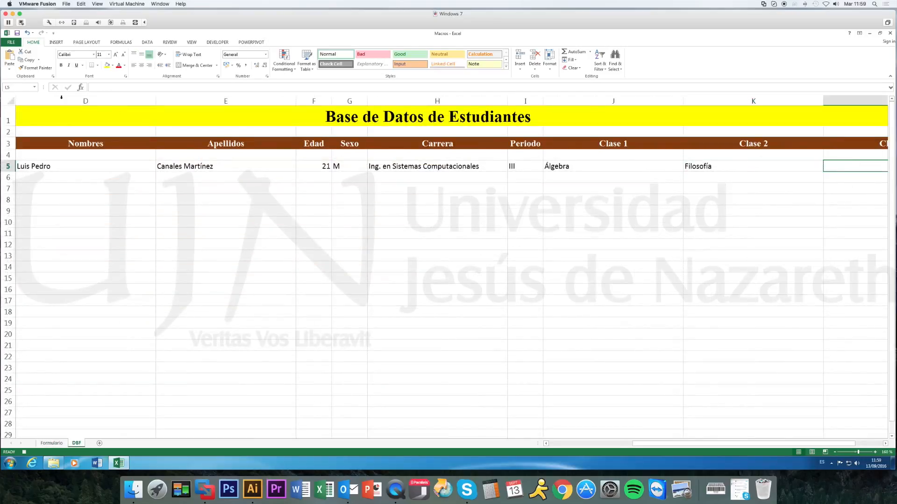
left_click(10, 68)
left_click(8, 113)
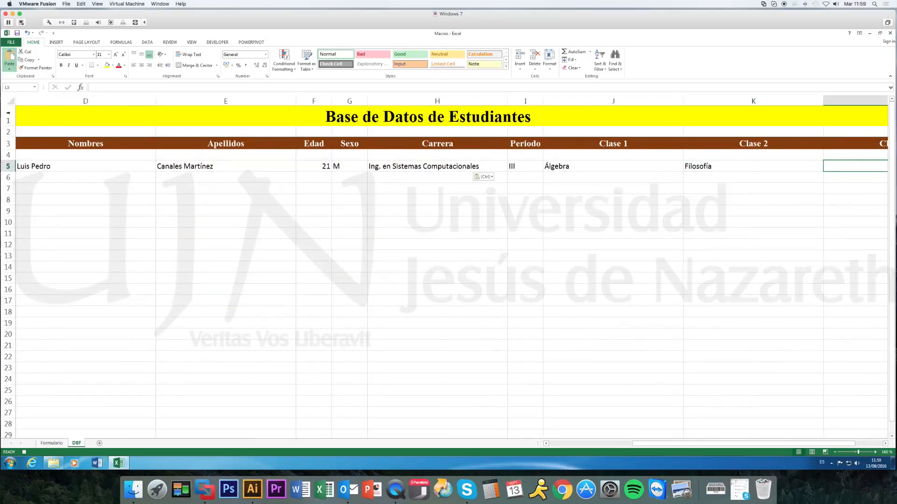
Return to the Formulario sheet, clear the copy selection, select cell C4 and stop recording the macro.
left_click(55, 443)
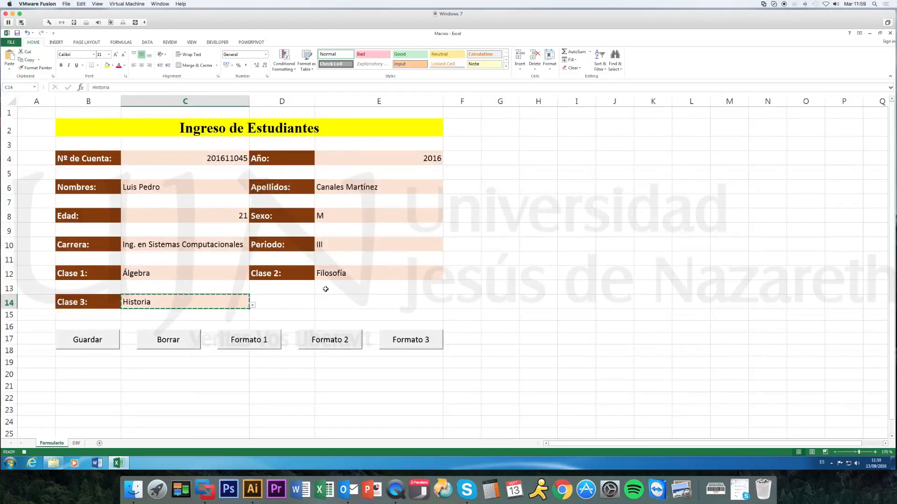
key("Escape")
left_click(212, 159)
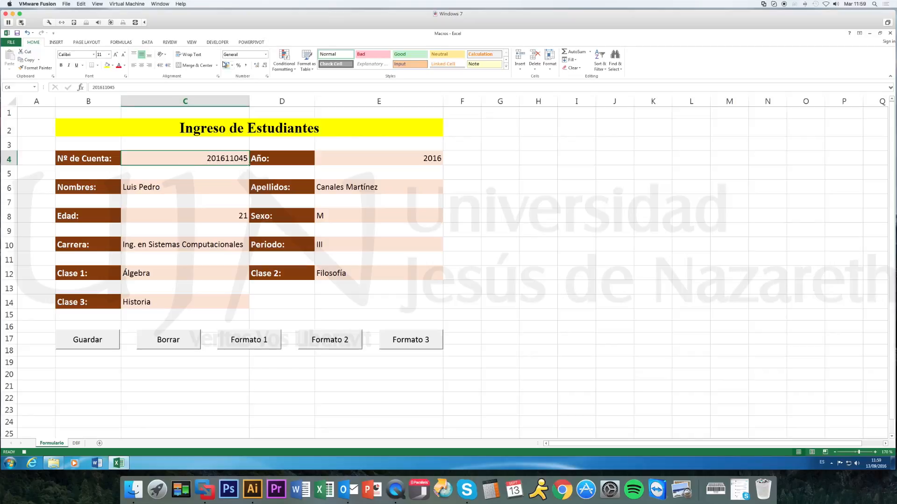
left_click(217, 43)
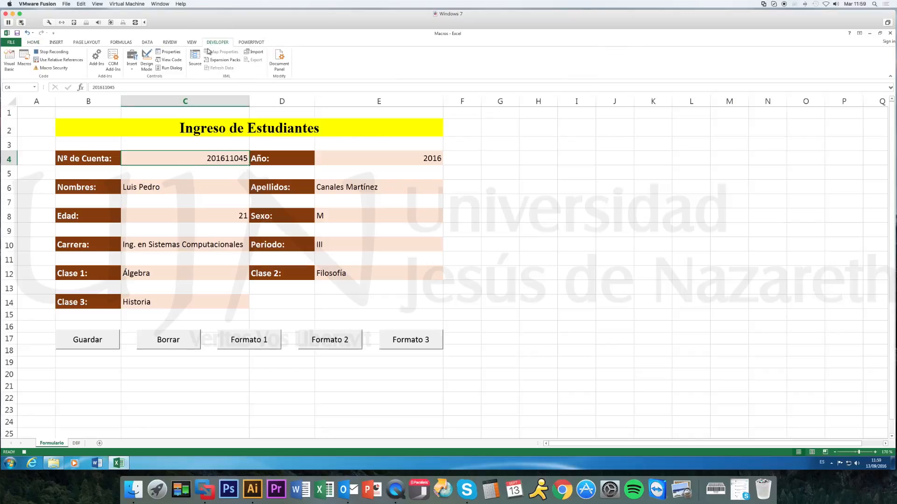
left_click(45, 54)
Assign the Guardar macro to the form's Guardar button and deselect the button.
right_click(113, 337)
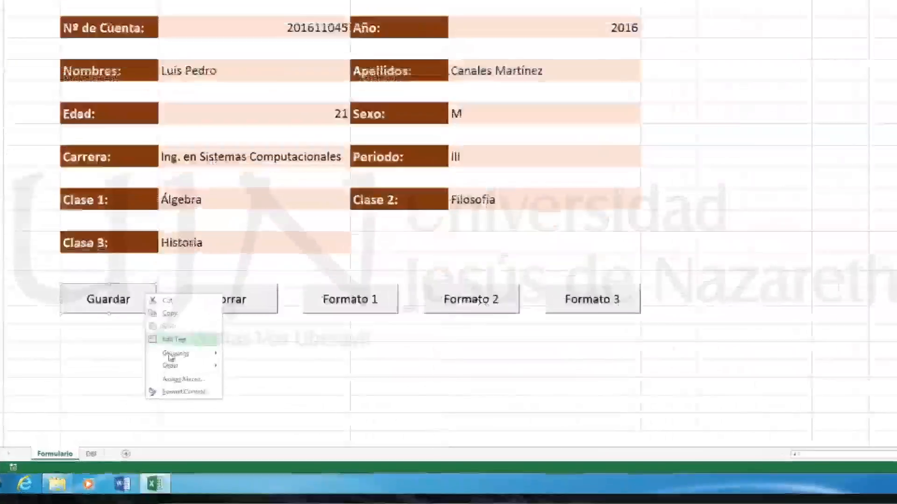
mouse_move(134, 381)
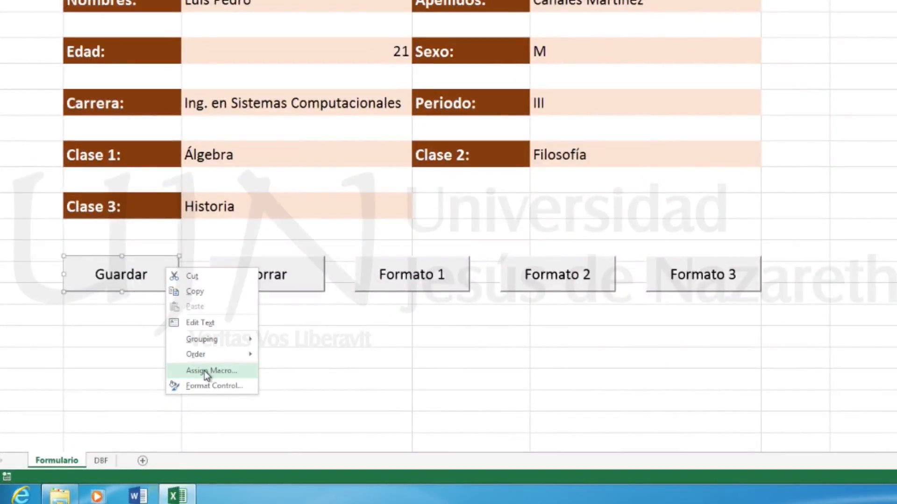
left_click(206, 372)
left_click(114, 301)
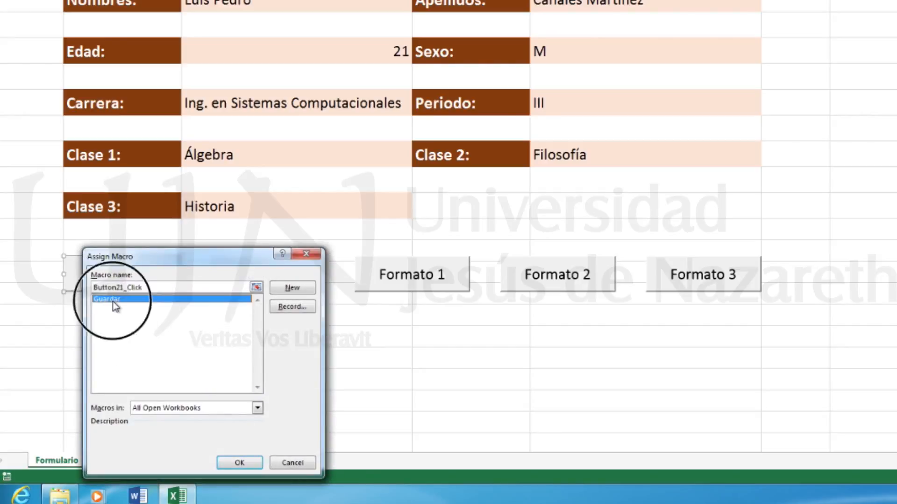
left_click(239, 462)
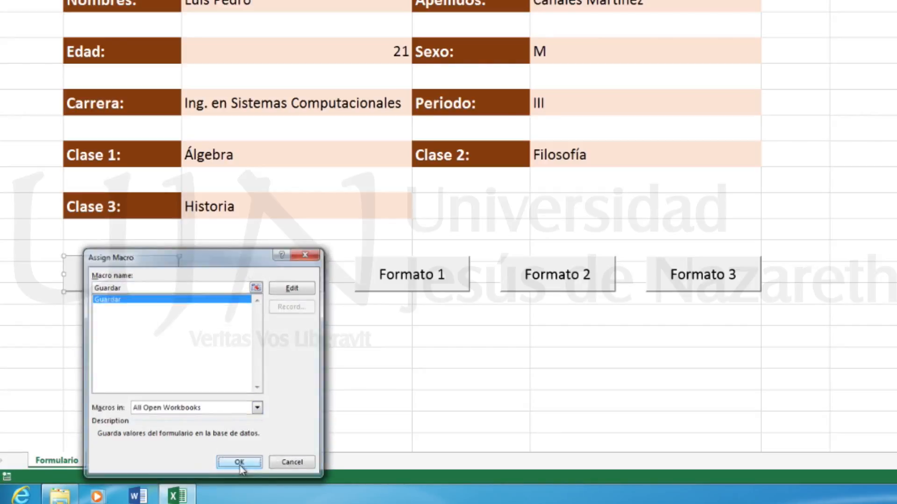
left_click(836, 68)
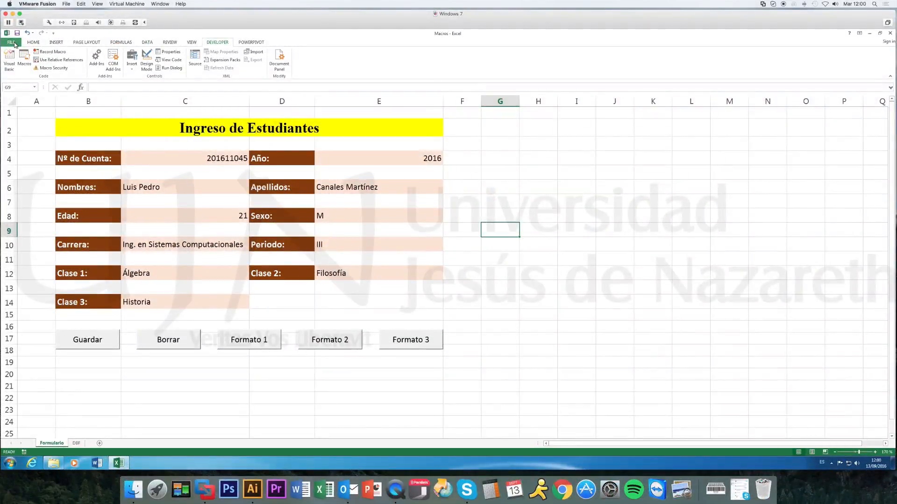
Save the workbook as an Excel Macro-Enabled Workbook named Macros in the Apoyo Academico folder.
left_click(12, 43)
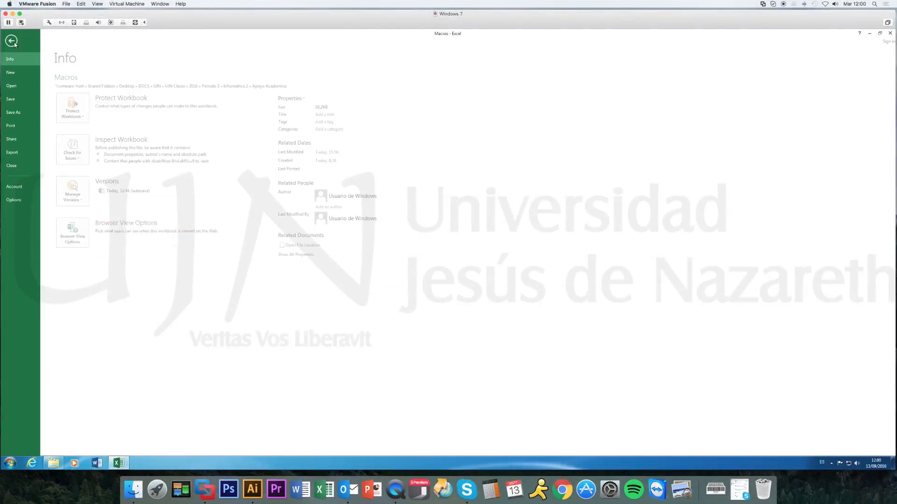
left_click(18, 115)
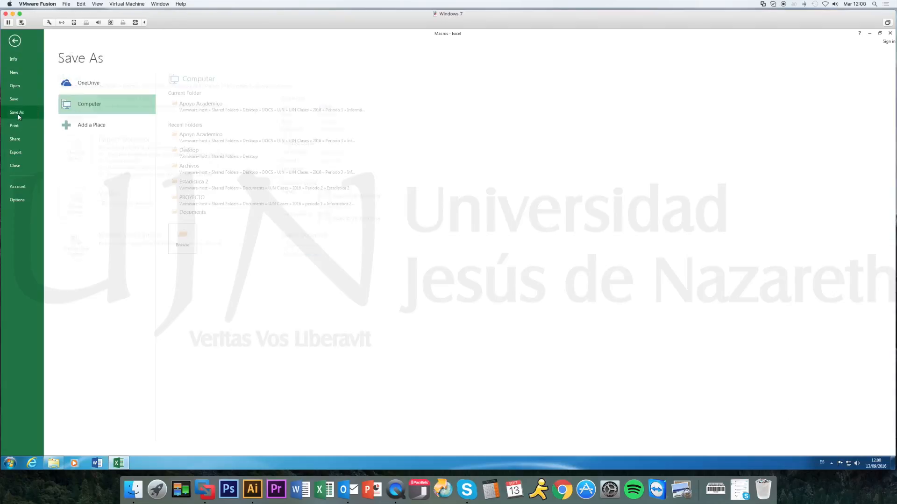
left_click(234, 113)
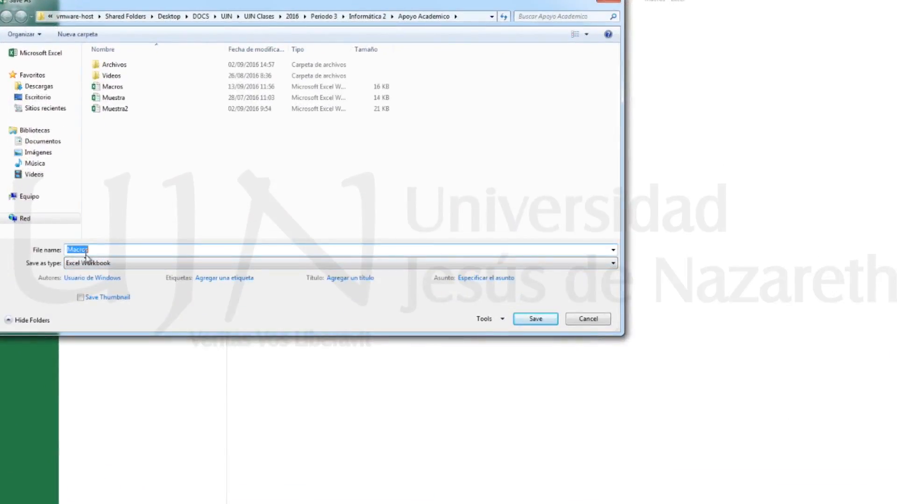
left_click(114, 263)
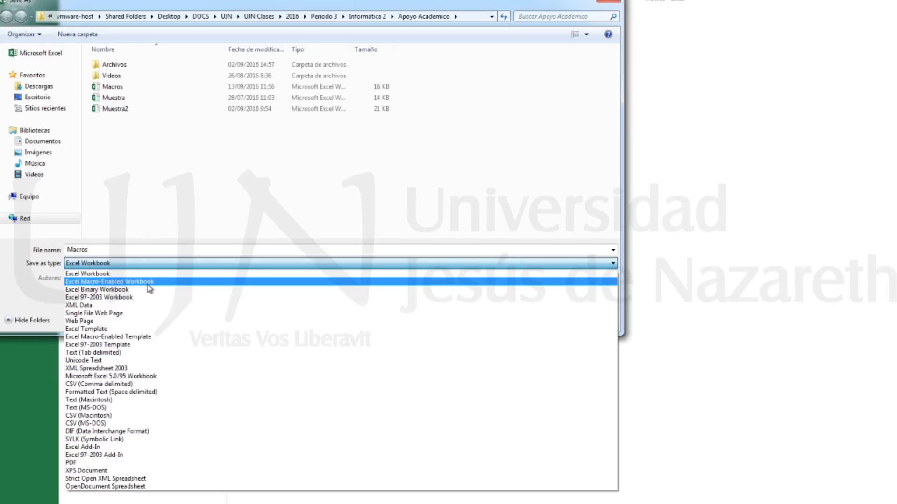
left_click(116, 282)
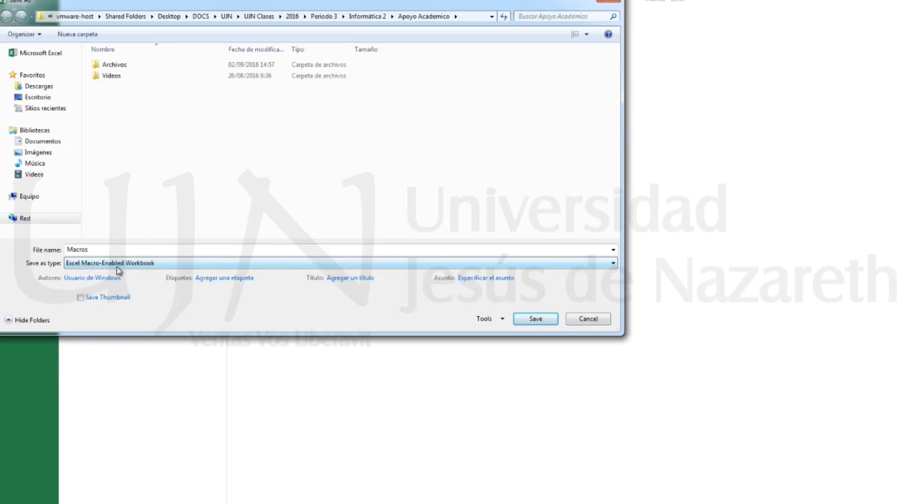
left_click(535, 320)
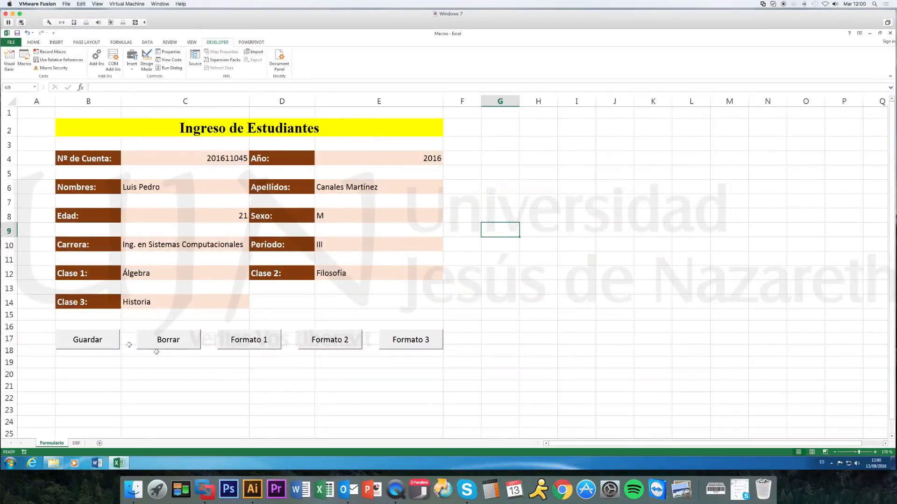
Run the Guardar macro from its form button and check the saved records on the DBF sheet.
left_click(111, 343)
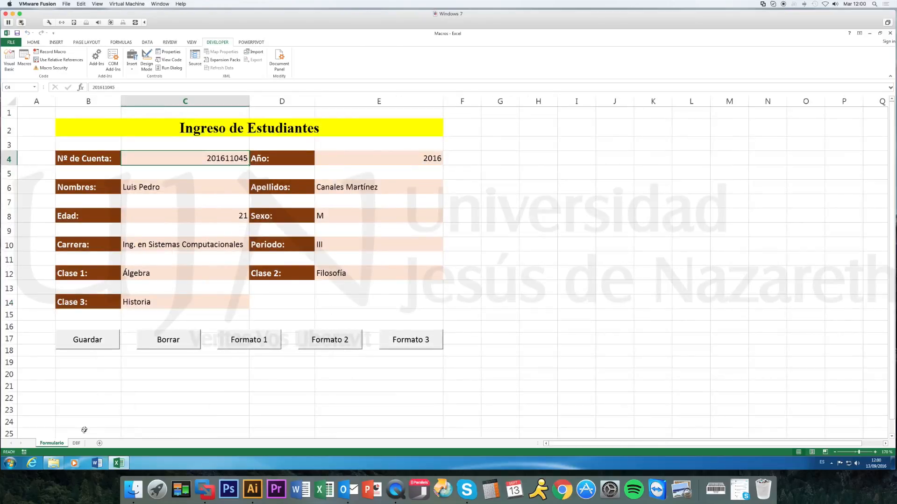
left_click(77, 443)
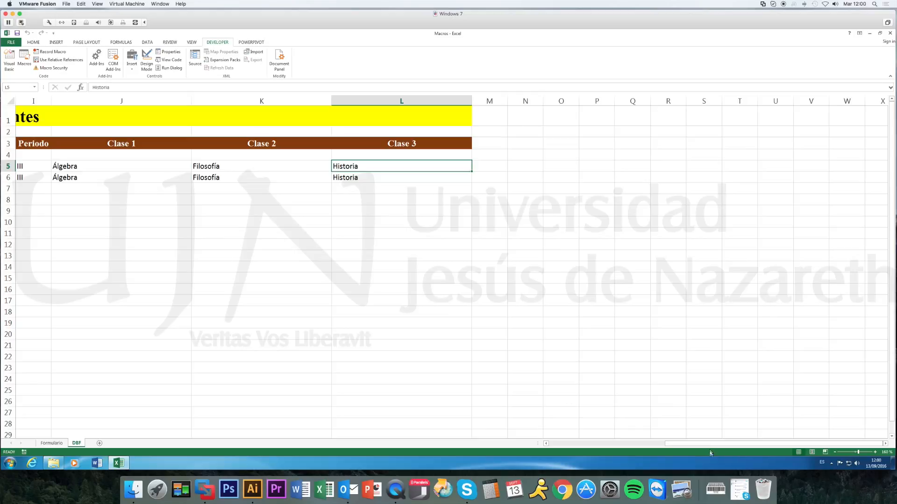
left_click_drag(709, 448, 544, 445)
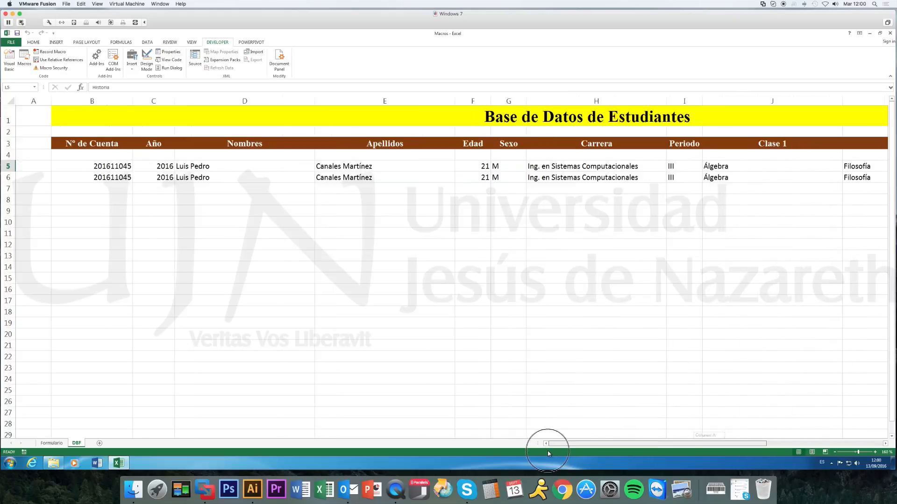